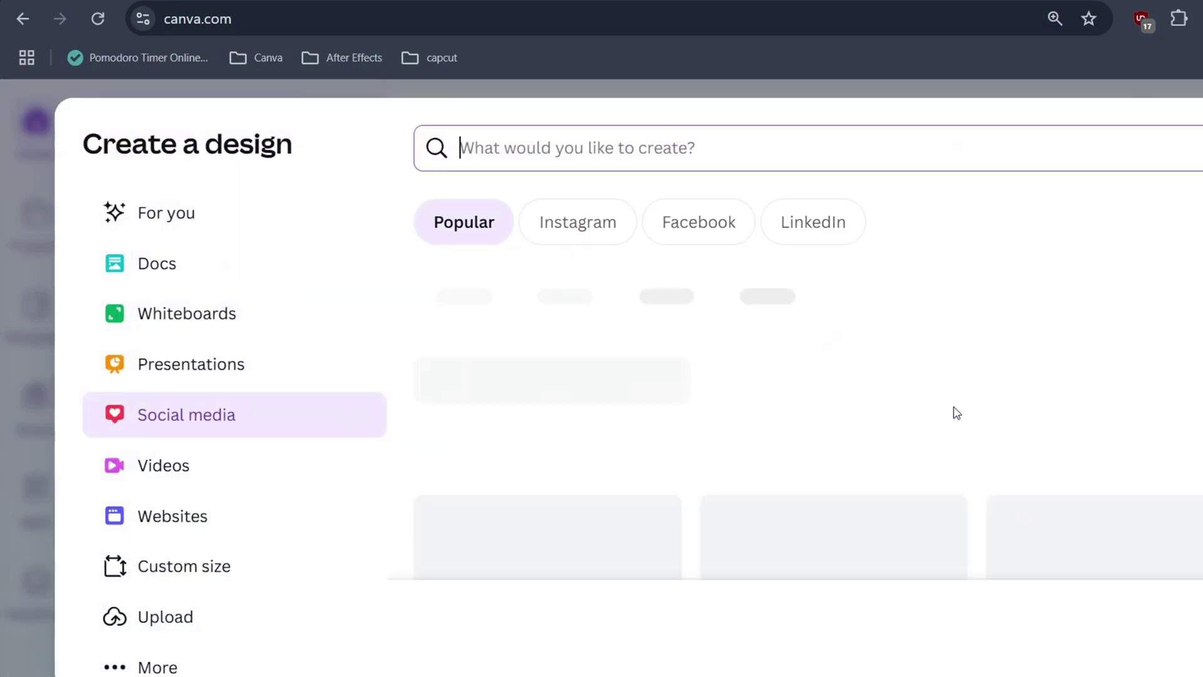
Create a blank Instagram square post with a black background
left_click(476, 317)
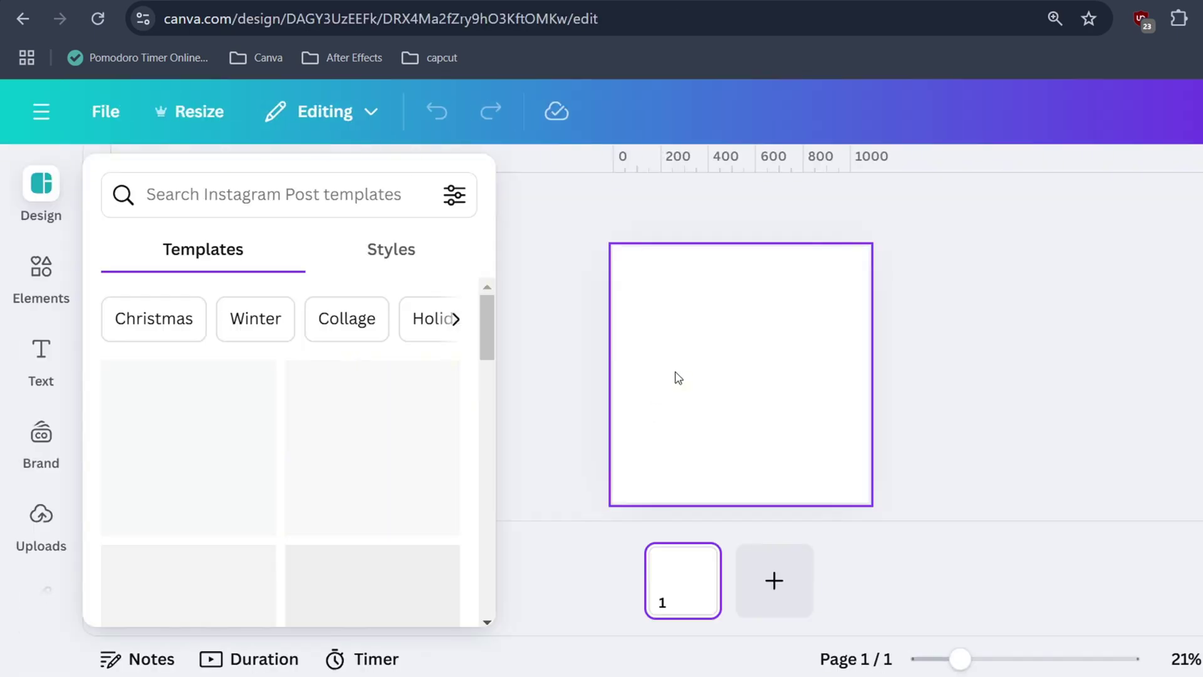
left_click(704, 374)
left_click(705, 207)
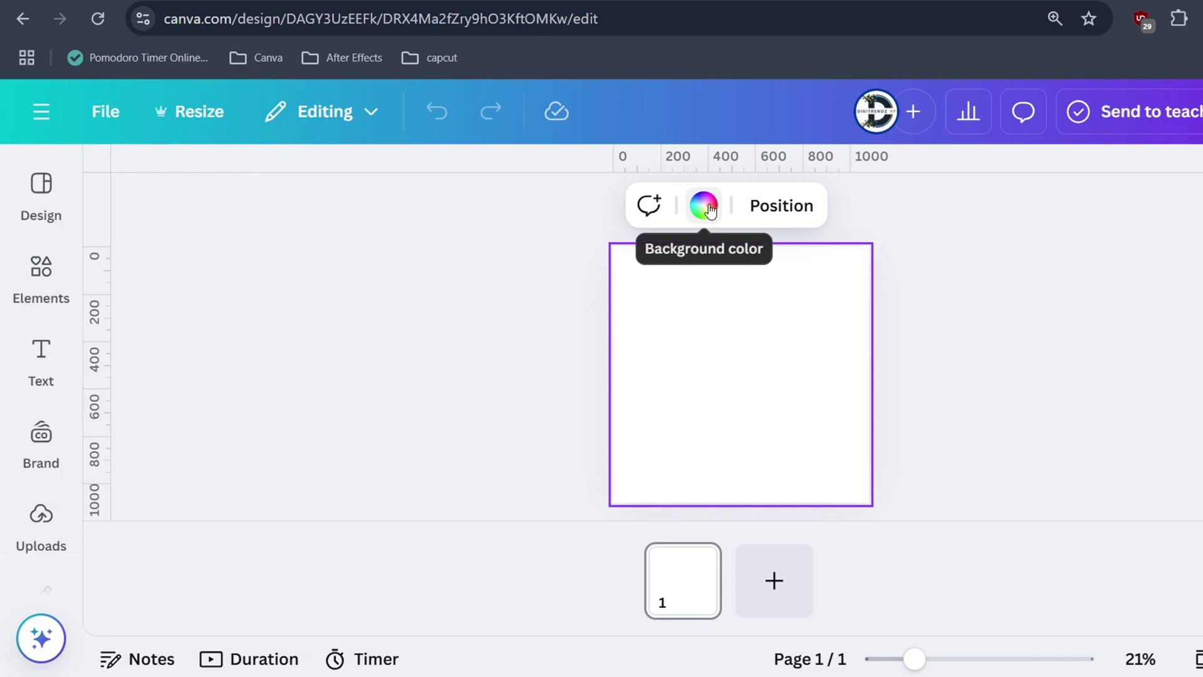
left_click(187, 585)
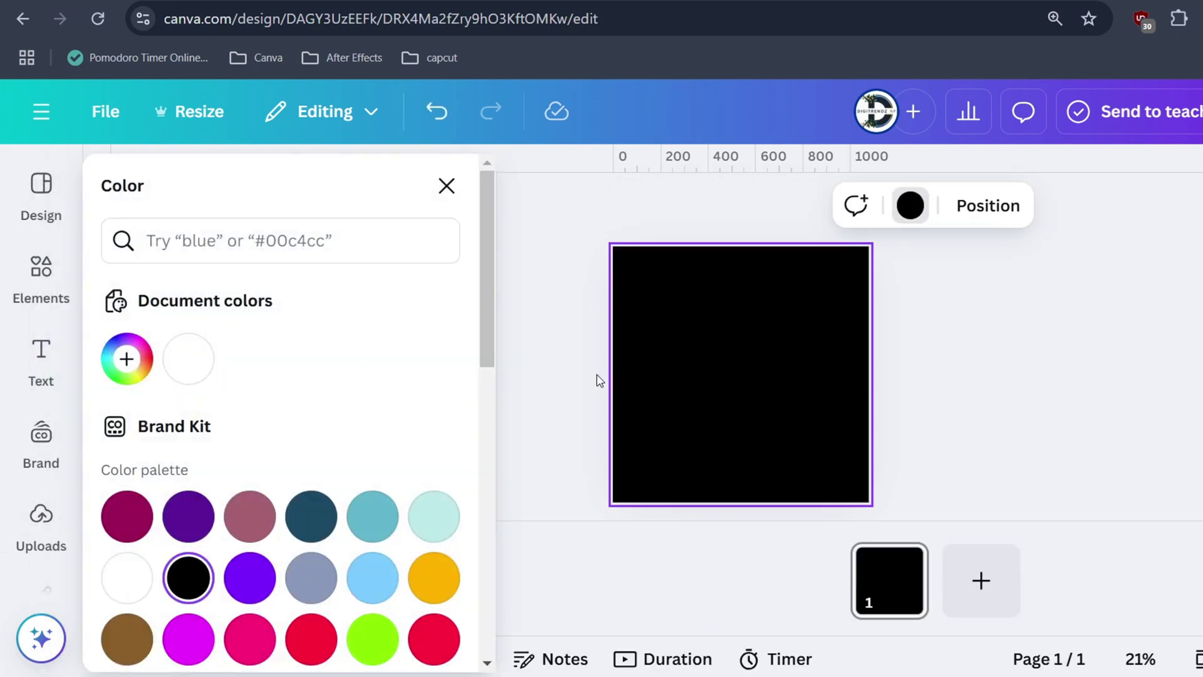
key("Escape")
Add a slim red flame from a 'fire' Elements search and place two copies side by side
left_click(41, 276)
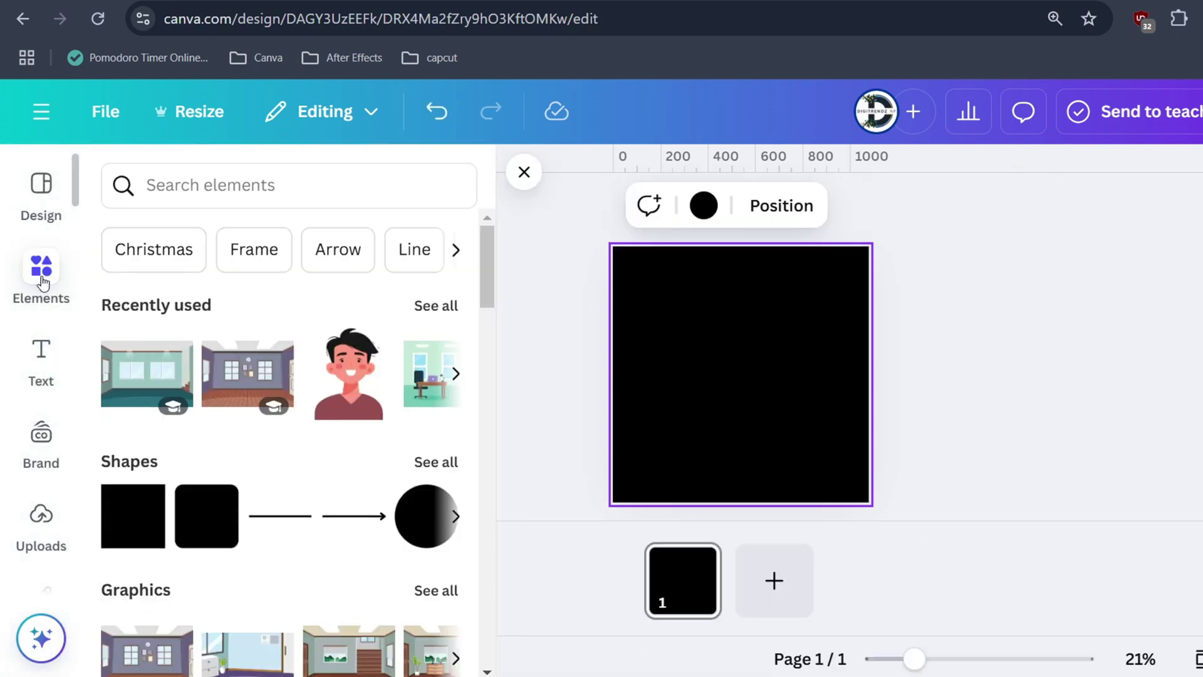
left_click(190, 188)
type("fire")
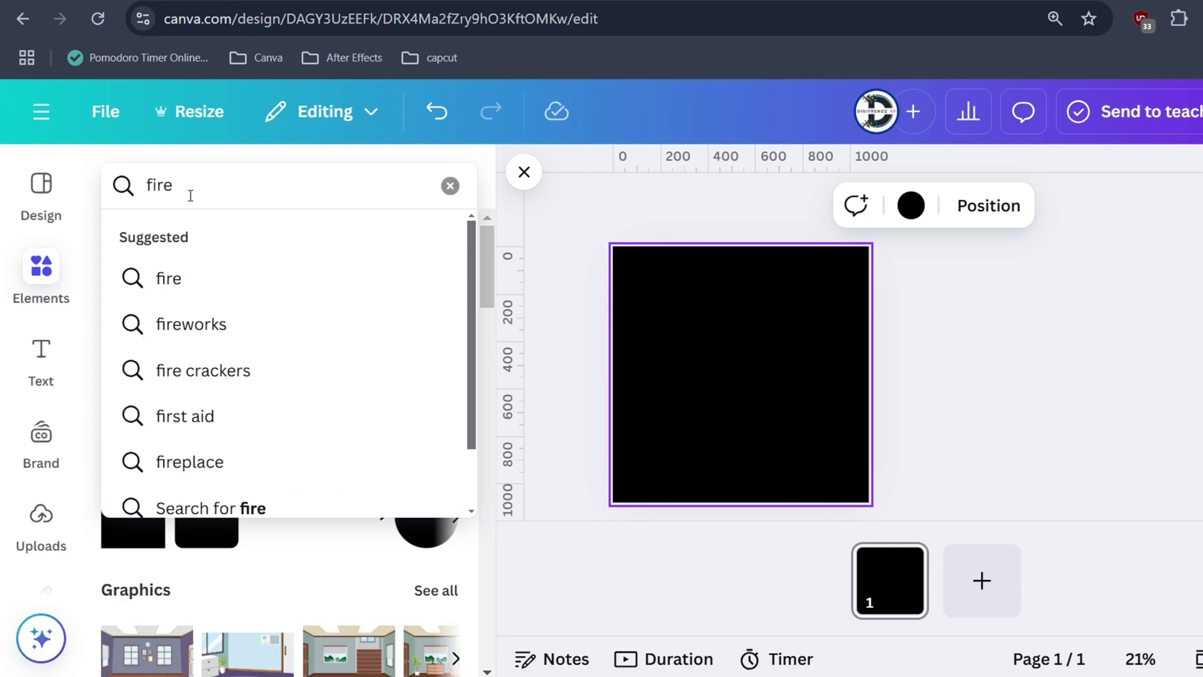
left_click(175, 276)
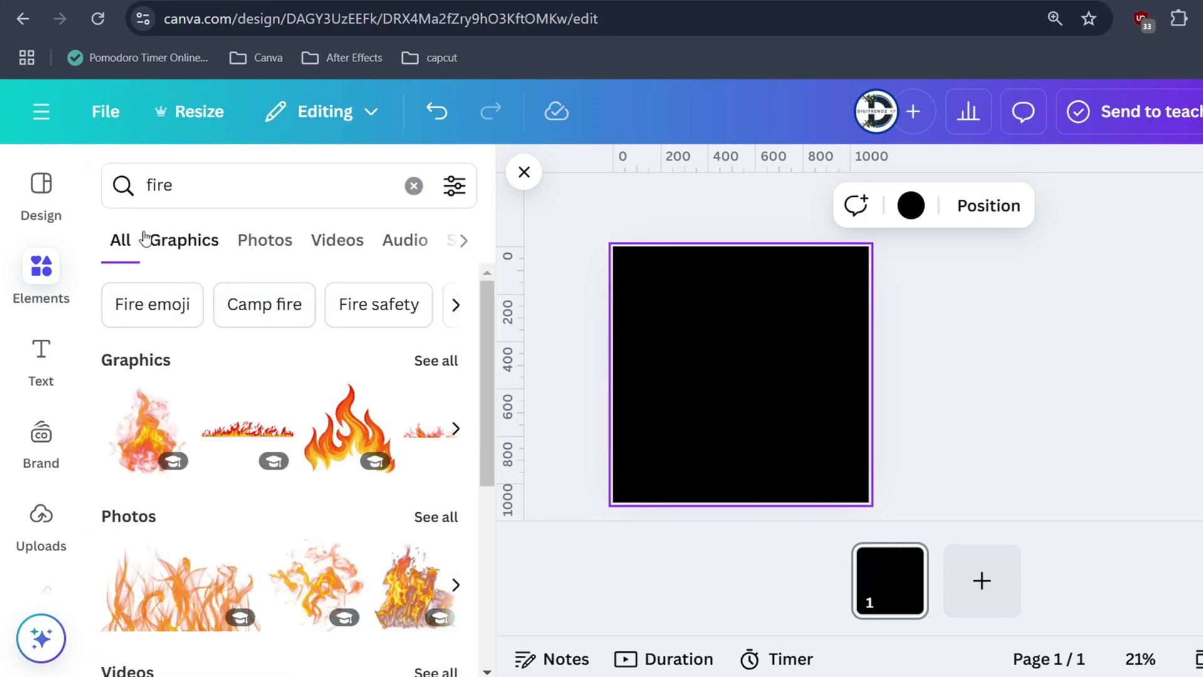
left_click(178, 240)
scroll(291, 462, "down", 3)
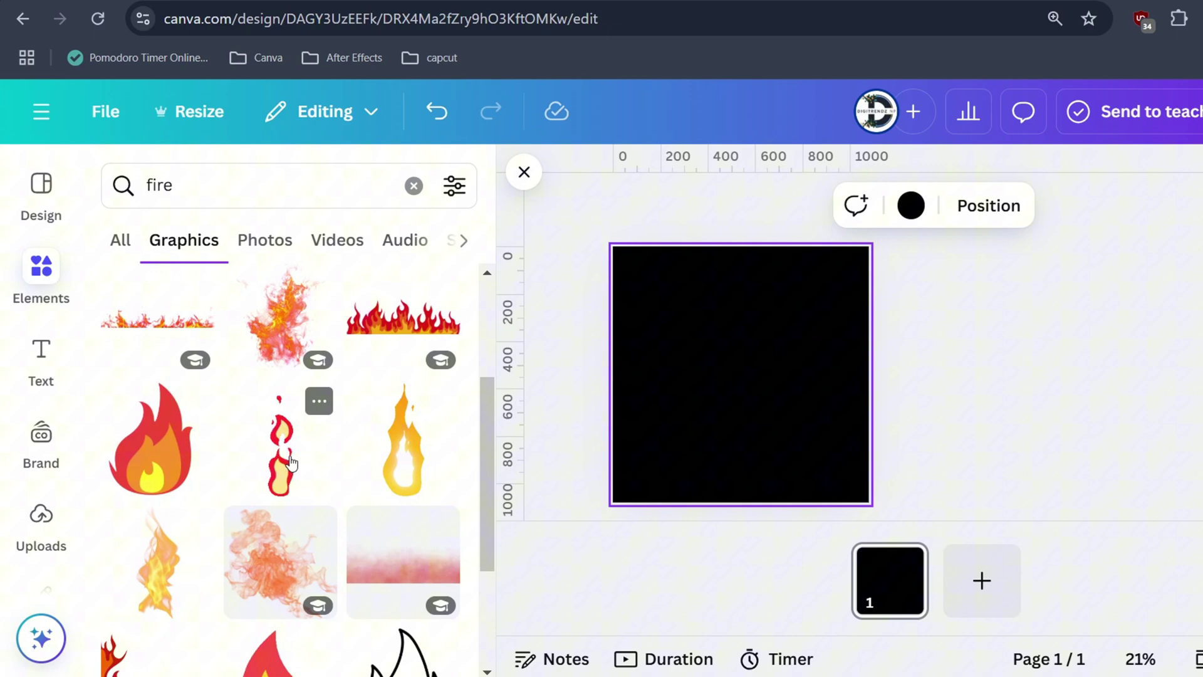
left_click(291, 462)
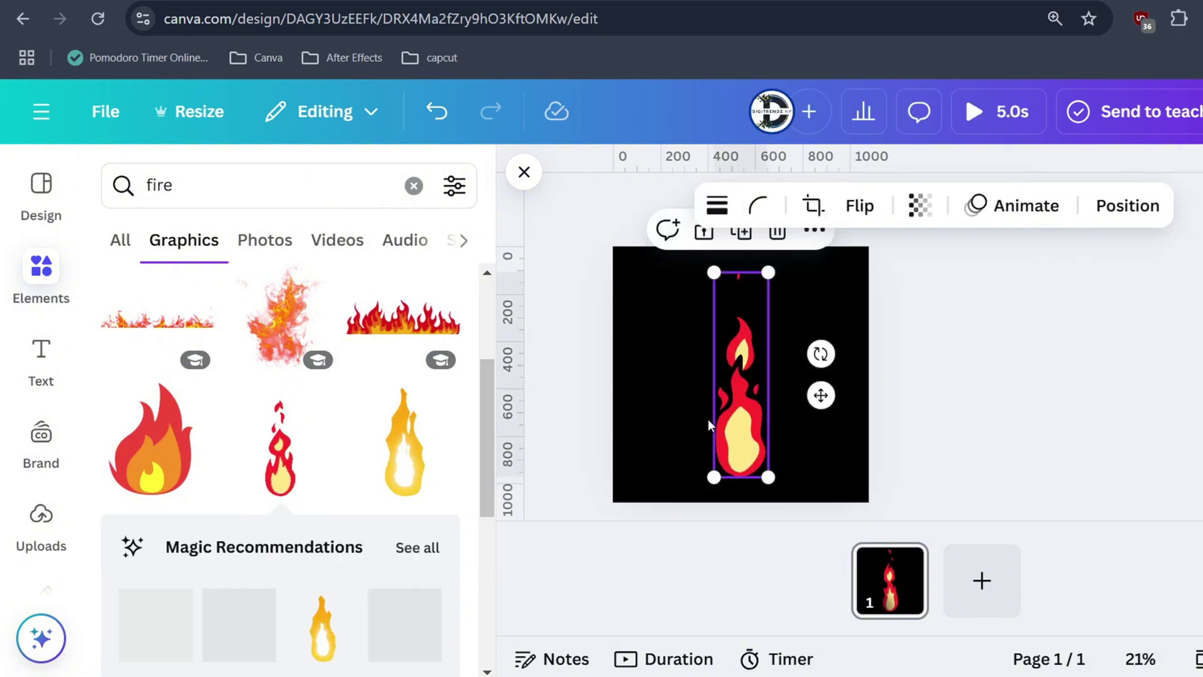
mouse_move(714, 418)
left_mouse_down()
mouse_move(674, 337)
mouse_move(672, 356)
left_mouse_up()
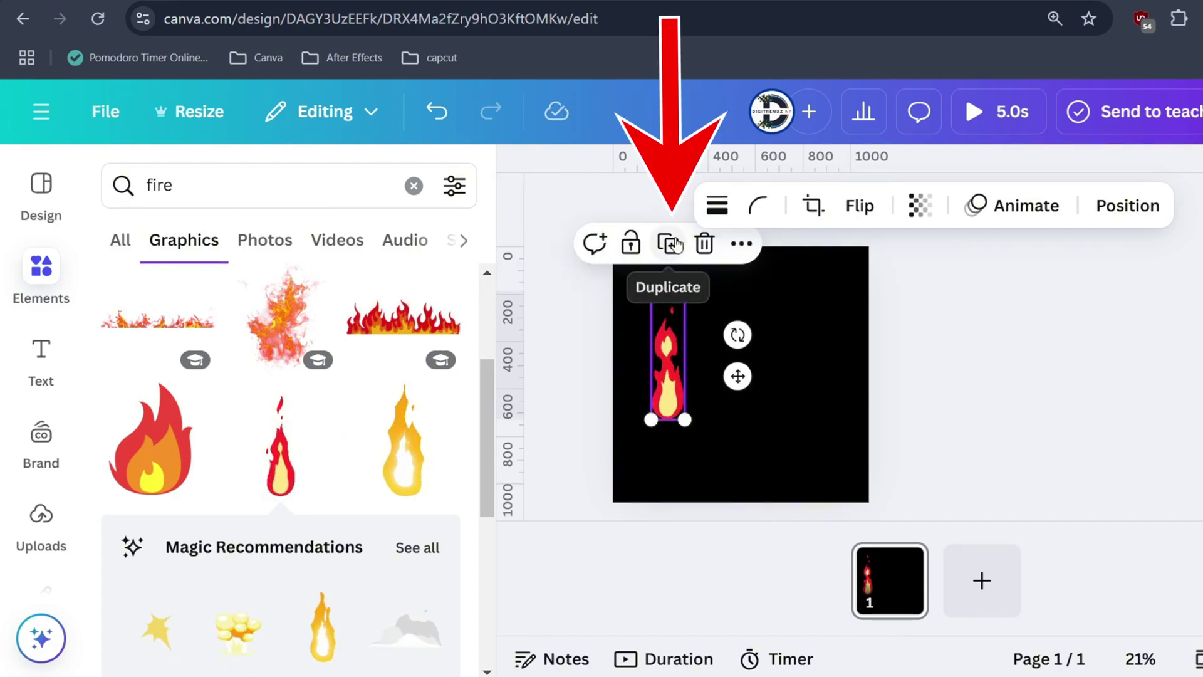
left_click(670, 243)
left_click_drag(694, 397, 788, 392)
Add a text box and select the quote 'don't blaze quickly burn steadly' in the document
triple_click(261, 185)
type("t")
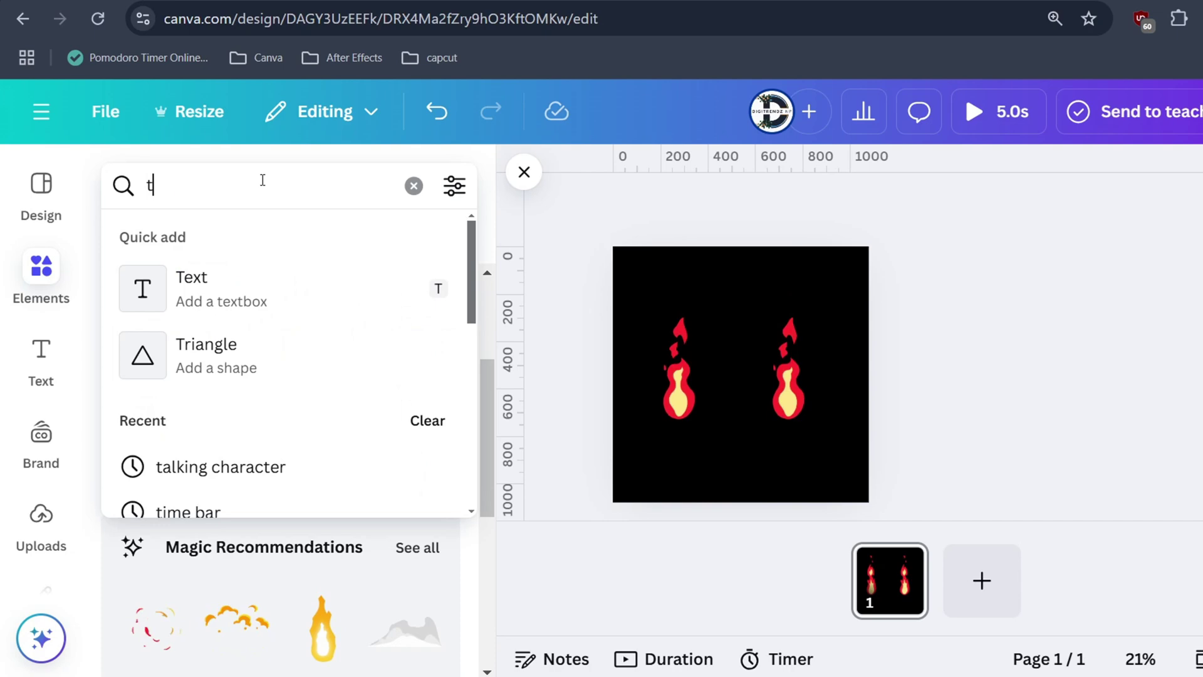
type("e")
left_click(216, 295)
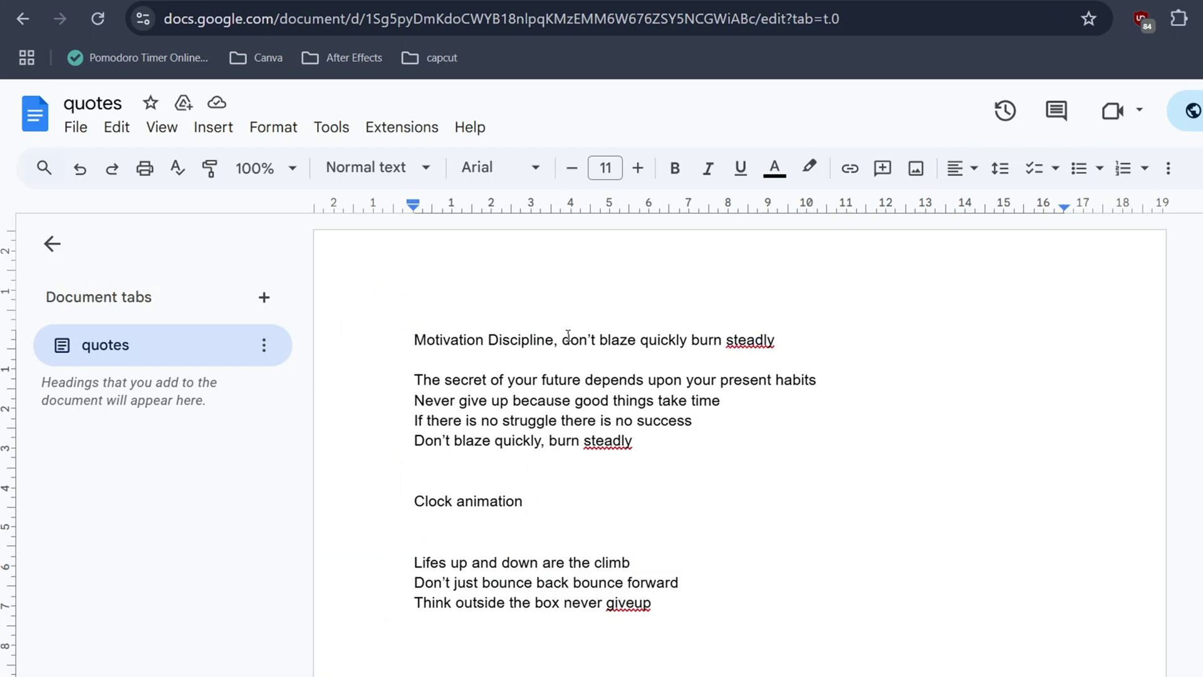
left_click_drag(563, 339, 776, 339)
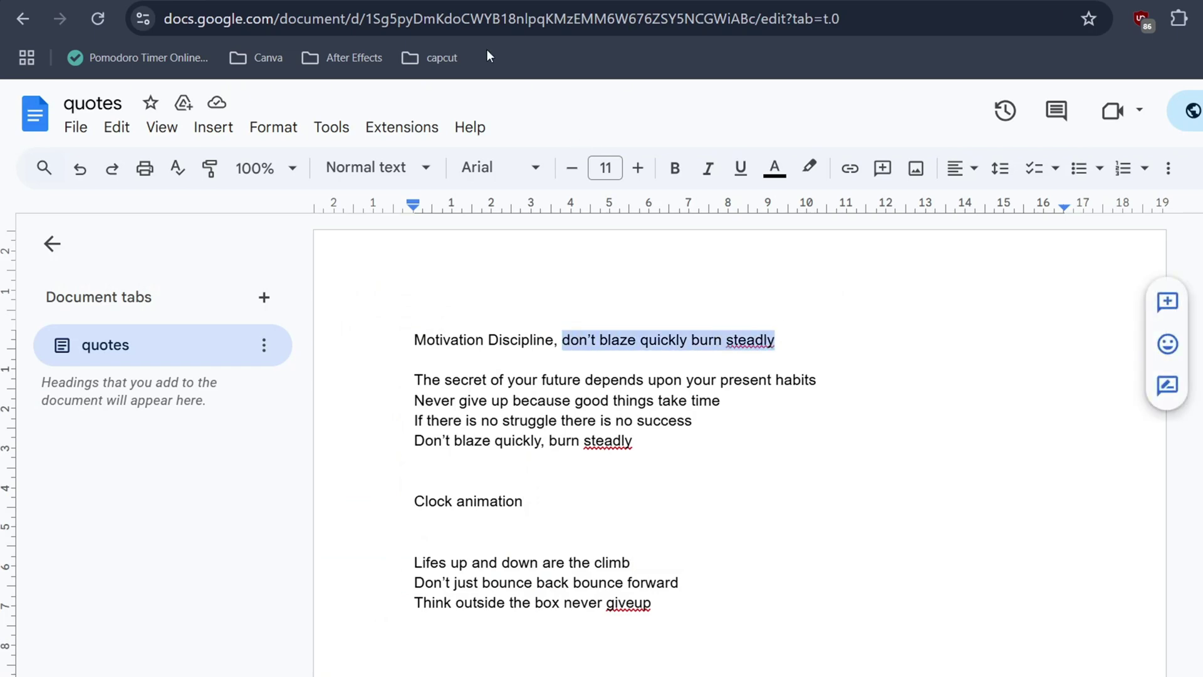
Paste the quote into the text box and set its font to Inter
key("ctrl+c")
double_click(752, 291)
key("ctrl+v")
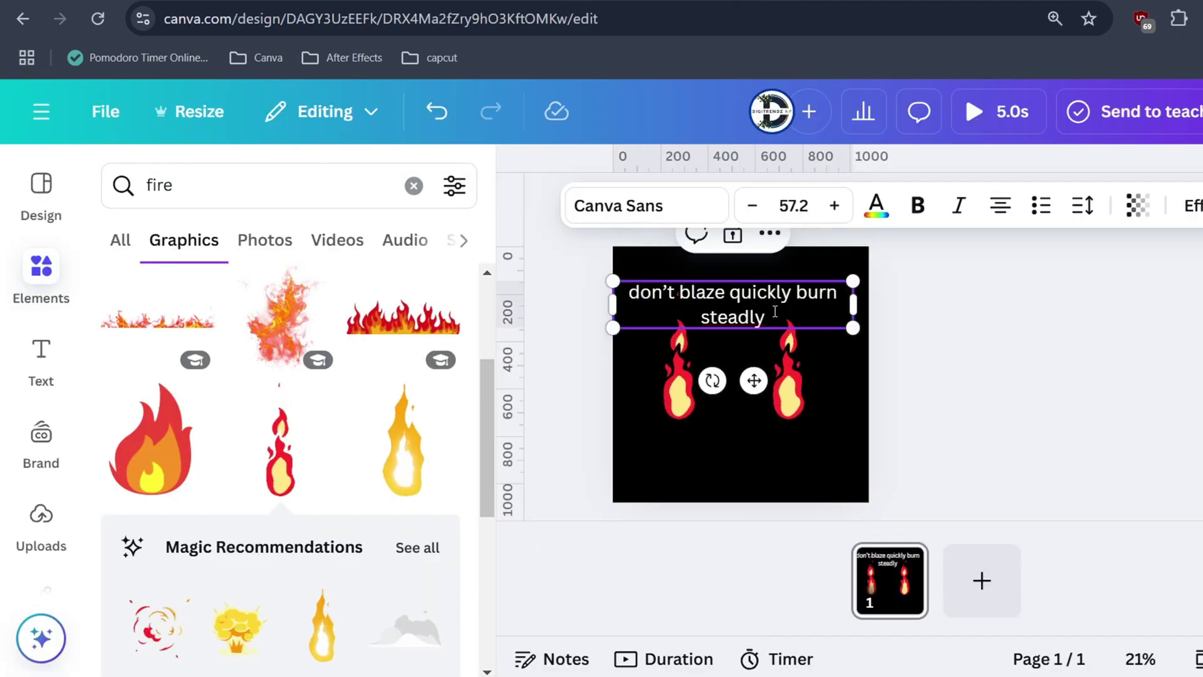
key("ctrl+a")
left_click(645, 205)
left_click(188, 626)
key("Escape")
key("Escape")
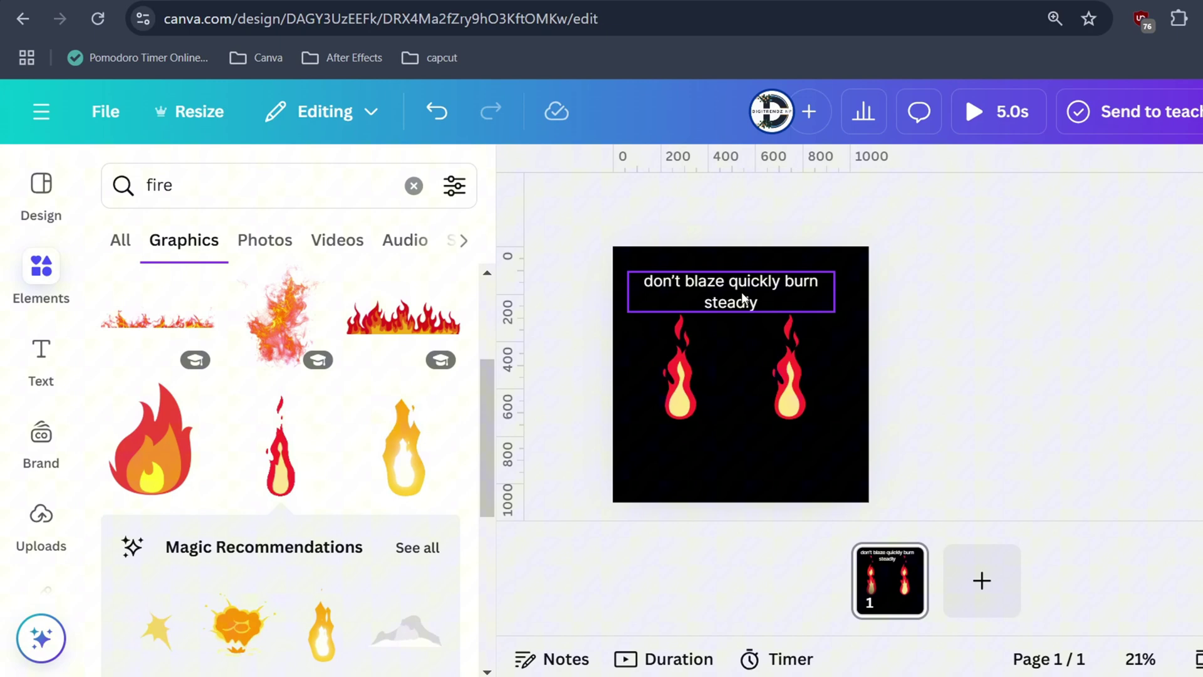
Label the flames with 'Discipline' and a duplicated 'Motivation' text box
key("t")
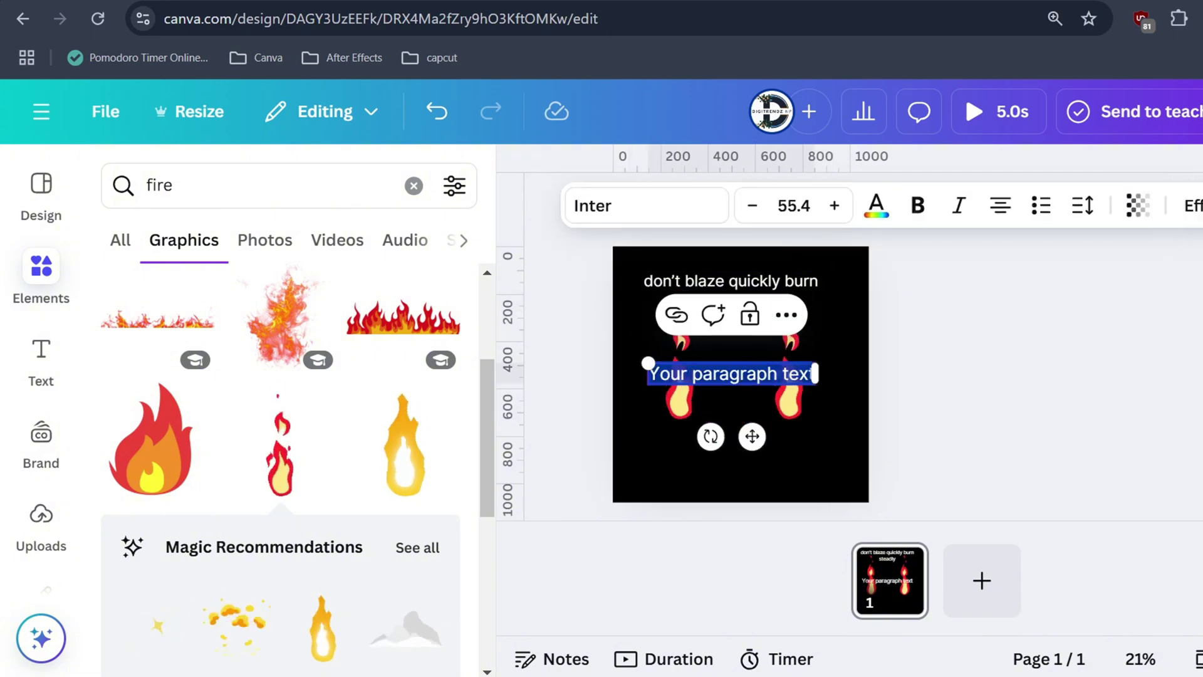
type("Discipl")
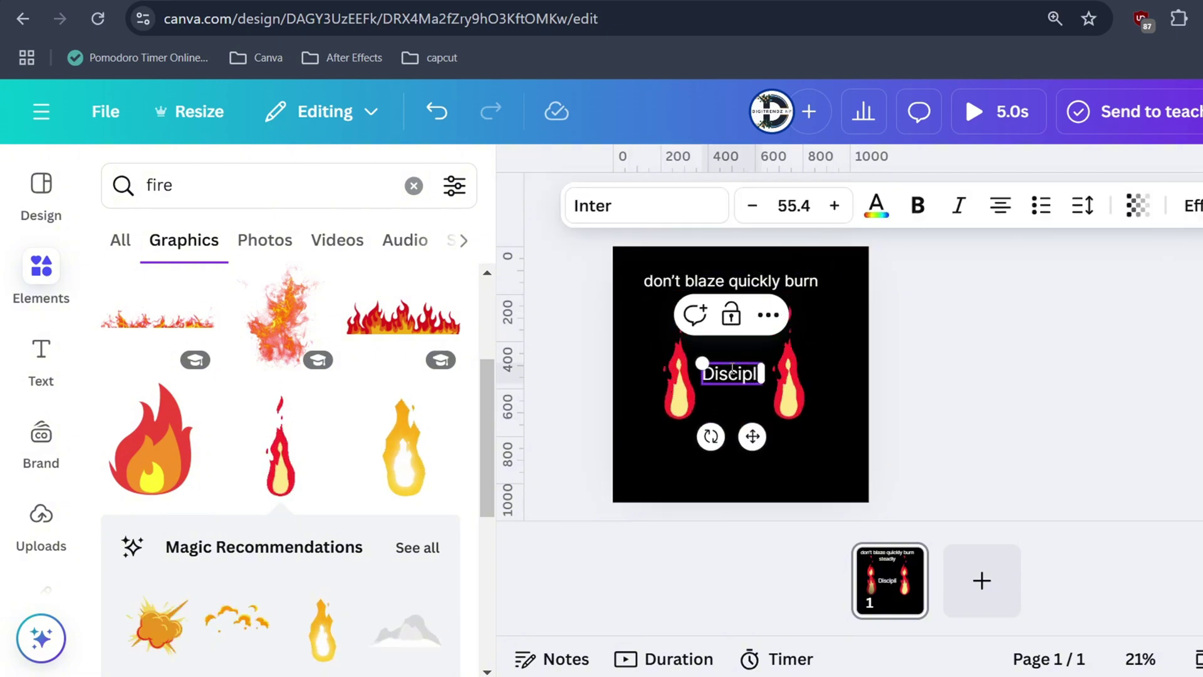
type("ine")
key("Escape")
key("Escape")
mouse_move(733, 377)
left_mouse_down()
mouse_move(682, 446)
mouse_move(791, 443)
left_mouse_up()
key("ctrl+d")
double_click(776, 443)
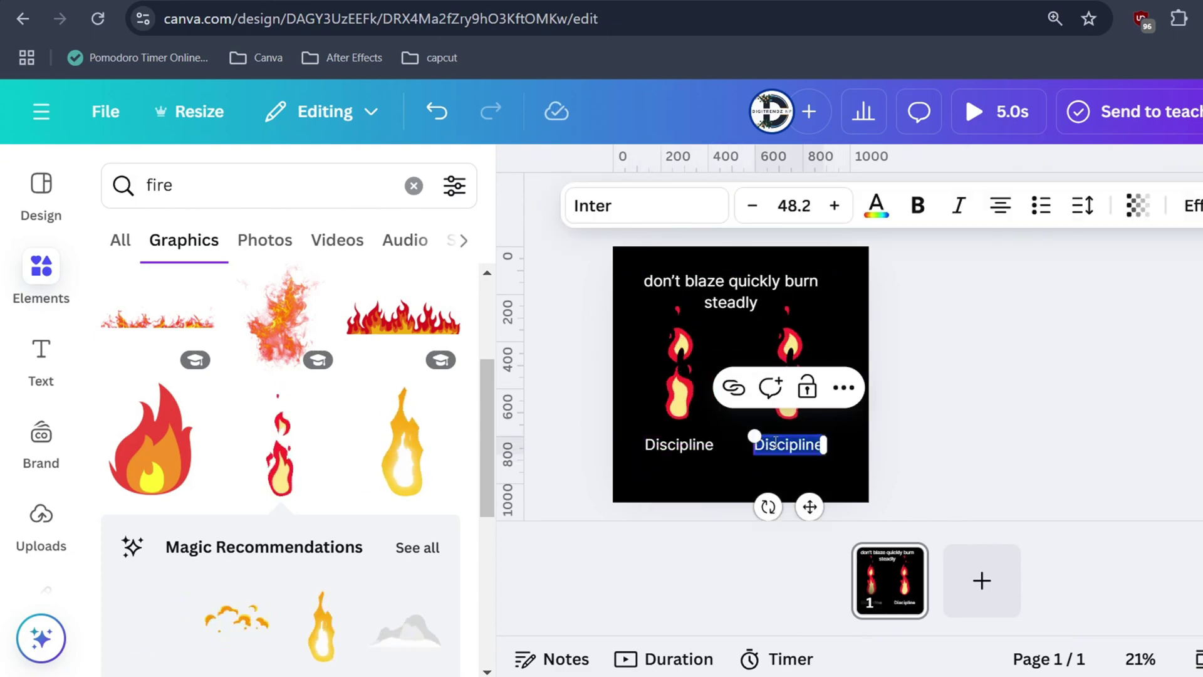
type("Motivation")
key("Escape")
Colour the words 'quickly' and 'steadly' in the title orange
left_click_drag(846, 483, 645, 301)
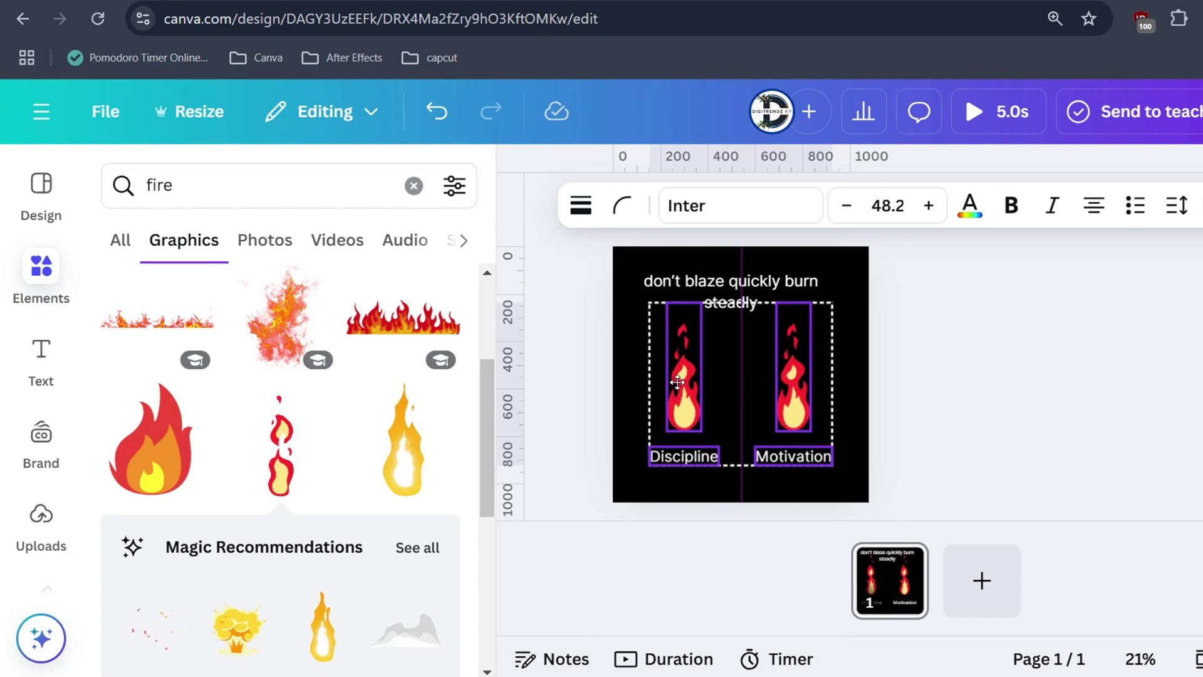
left_click(696, 283)
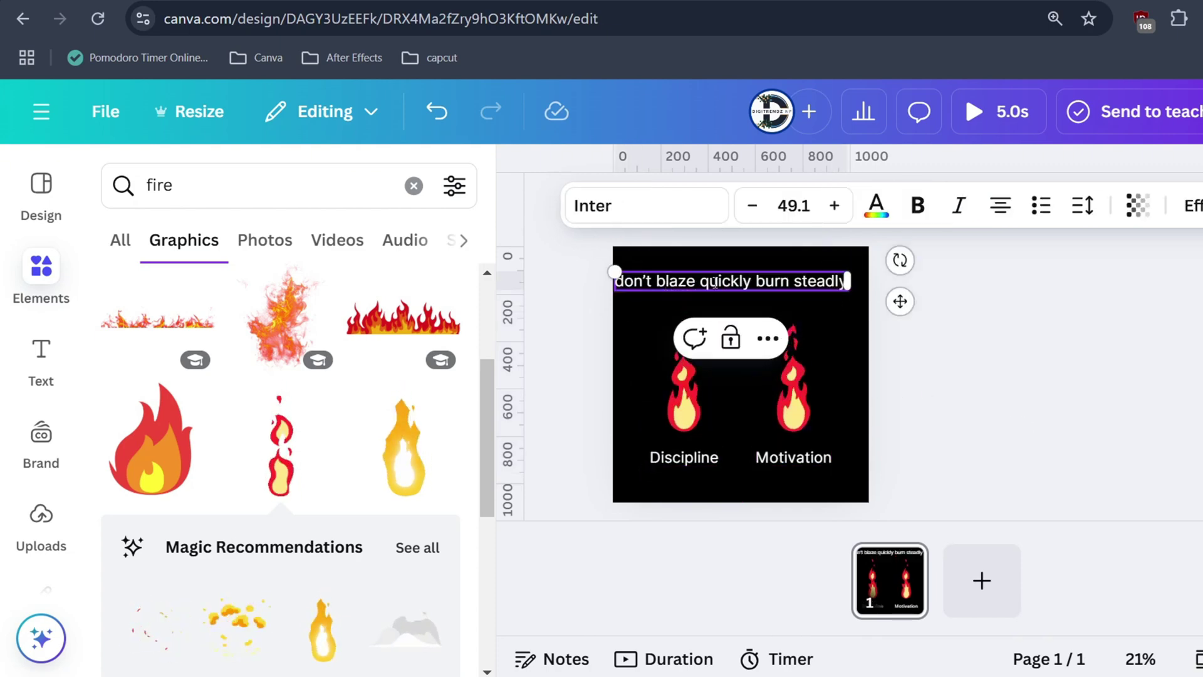
double_click(714, 282)
left_click(876, 206)
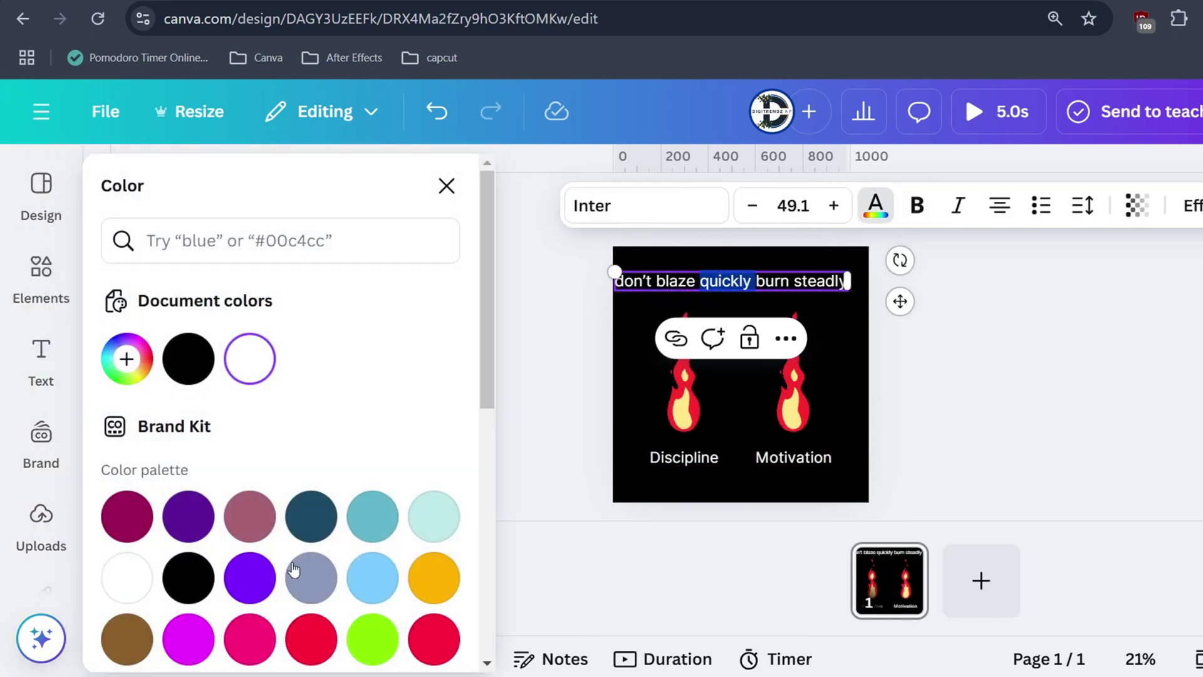
left_click(434, 577)
scroll(169, 352, "down", 5)
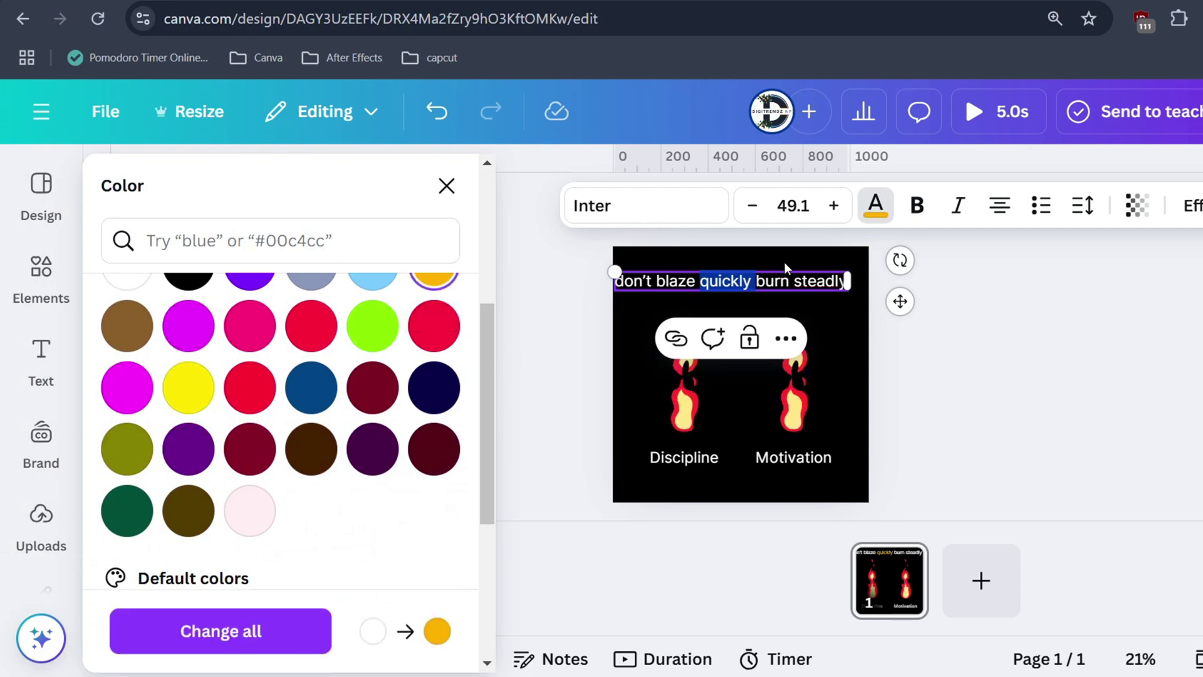
double_click(821, 281)
left_click(434, 276)
Narrow the title box so the quote wraps onto two lines
left_click(692, 292)
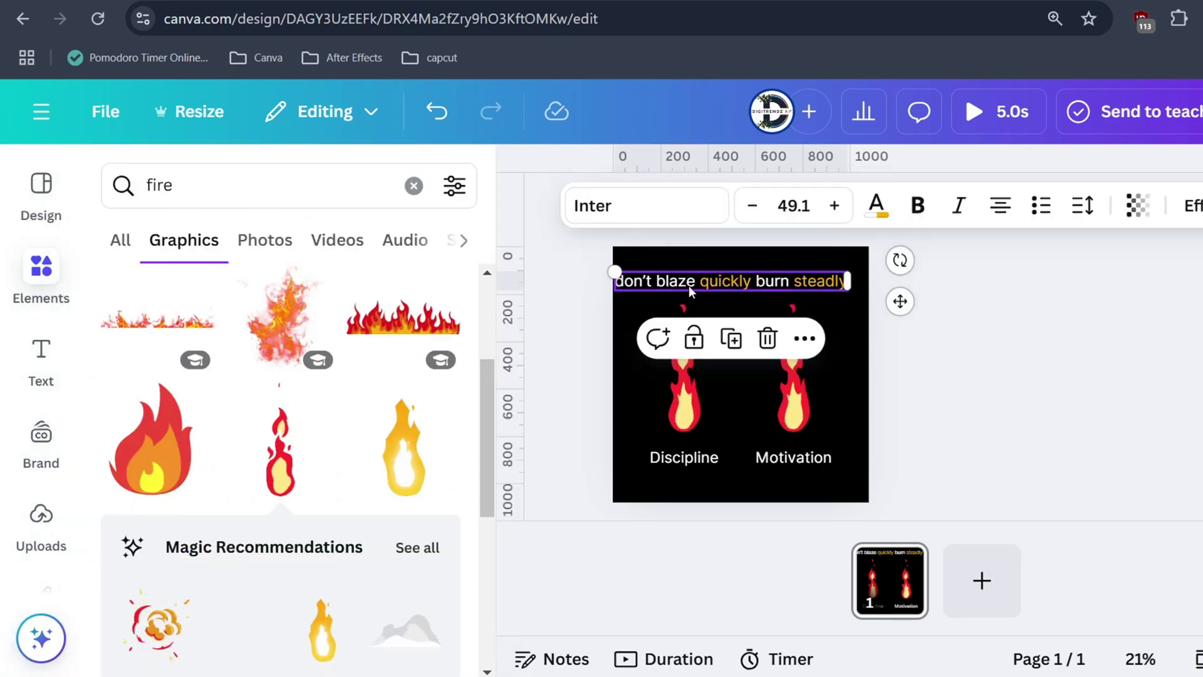
left_click_drag(847, 281, 781, 290)
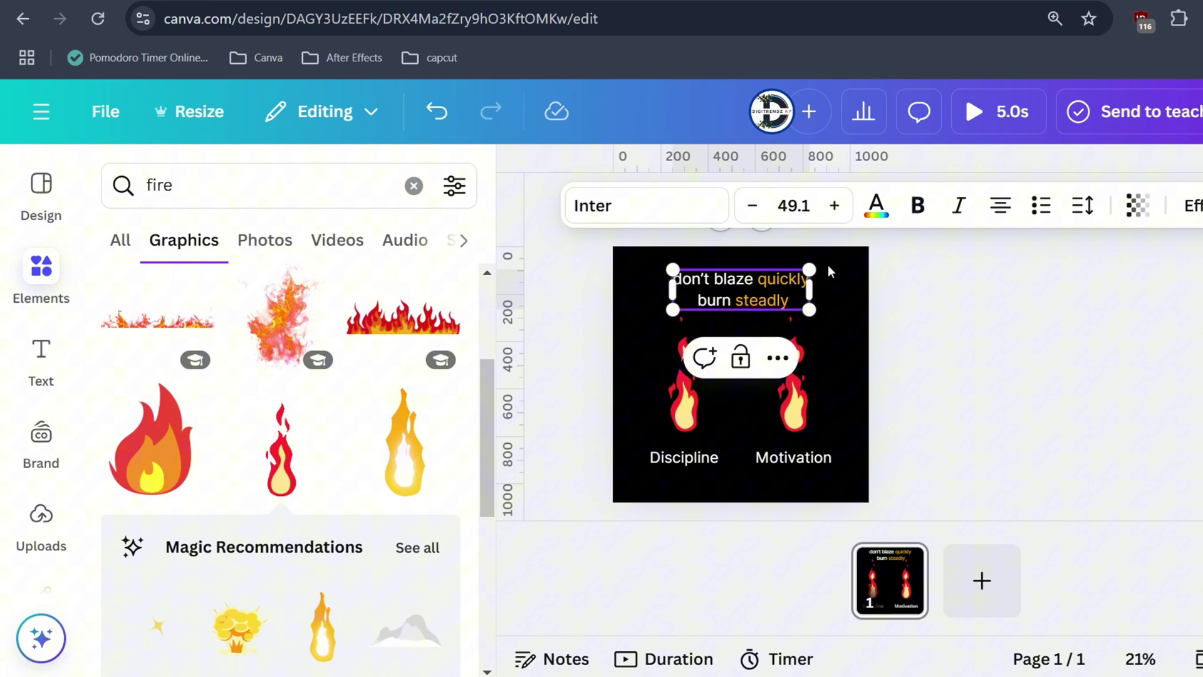
key("Escape")
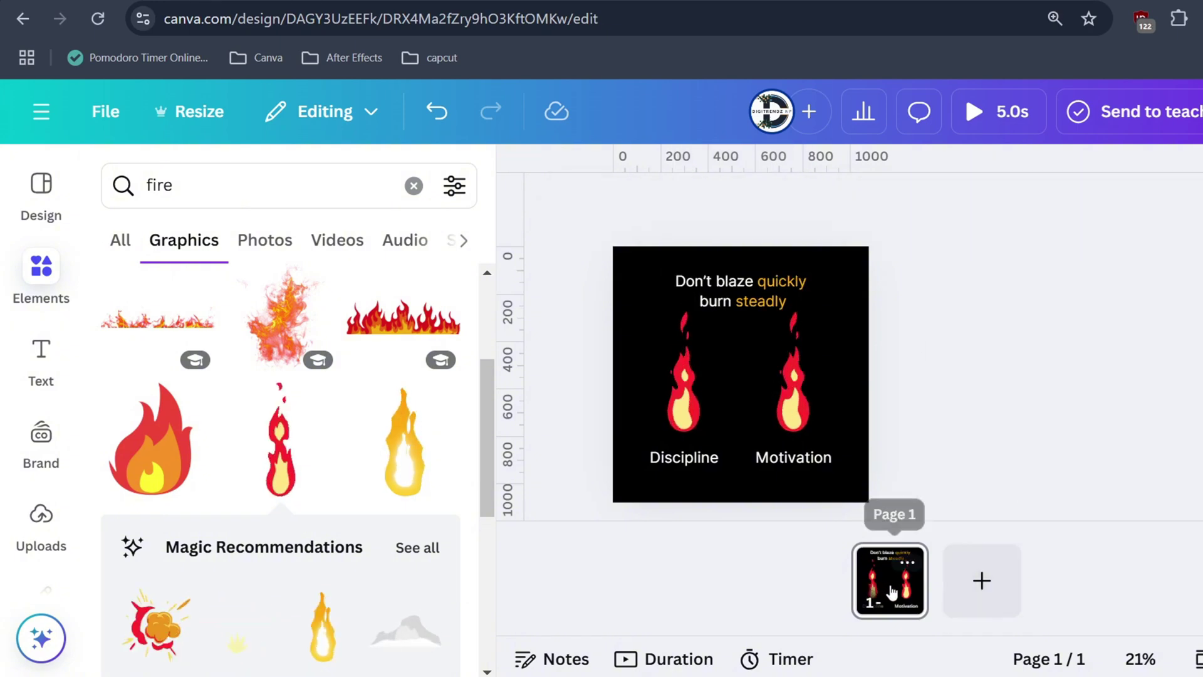
Duplicate the page, shrink the Motivation flame, and duplicate again to build shrinking pages
right_click(892, 593)
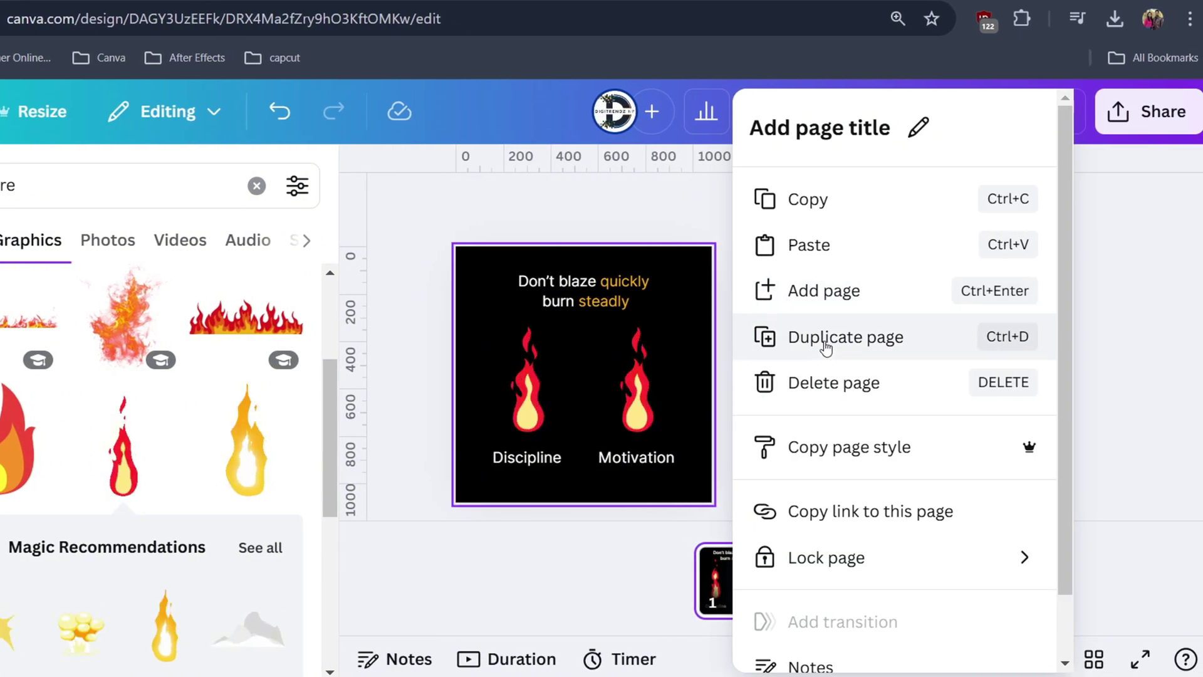
left_click(826, 338)
left_click(638, 376)
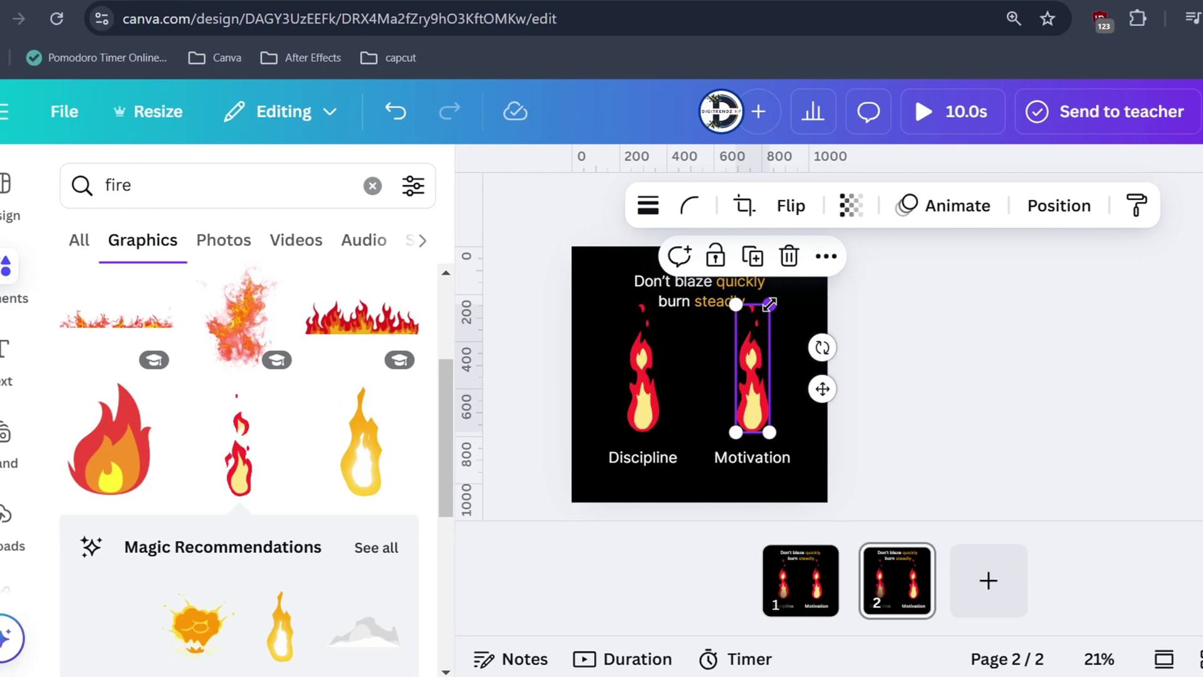
left_click_drag(770, 304, 764, 346)
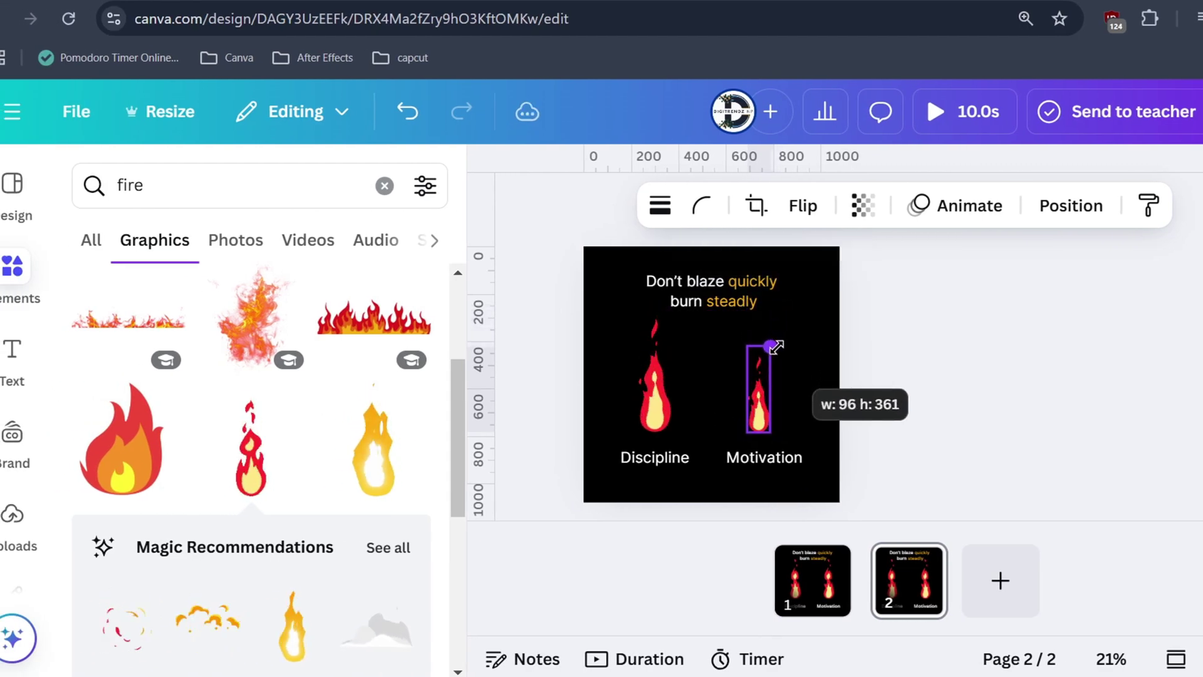
left_click_drag(776, 349, 772, 348)
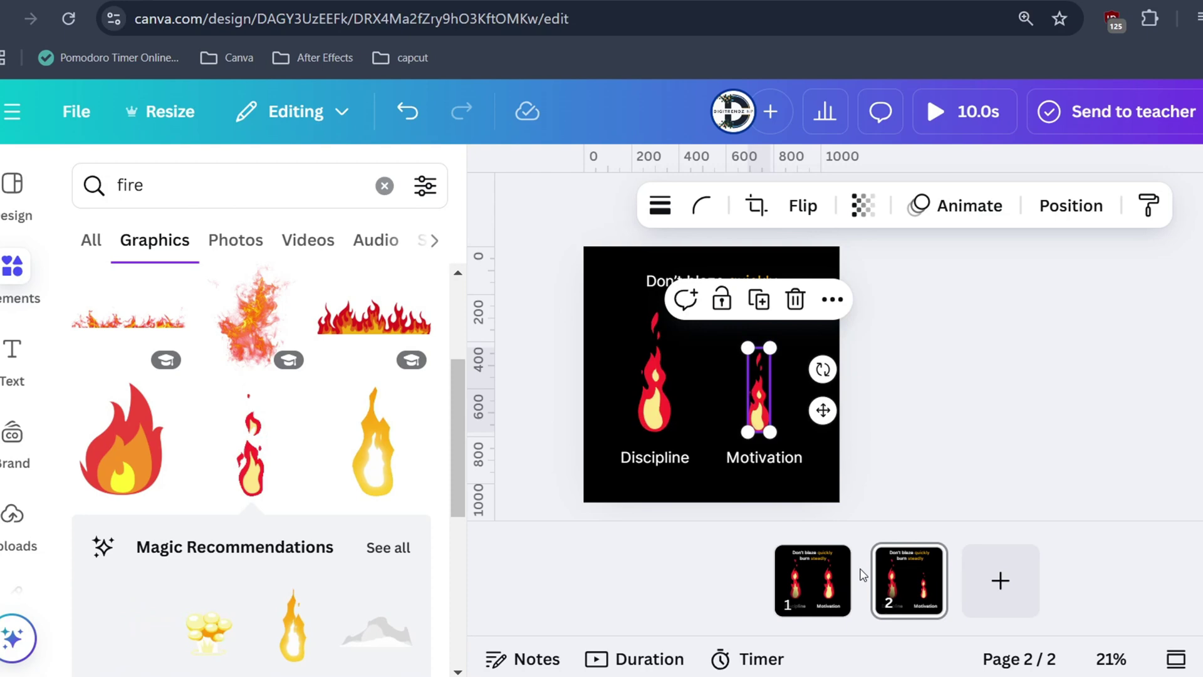
key("ctrl+d")
key("ctrl+d")
key("ctrl+d")
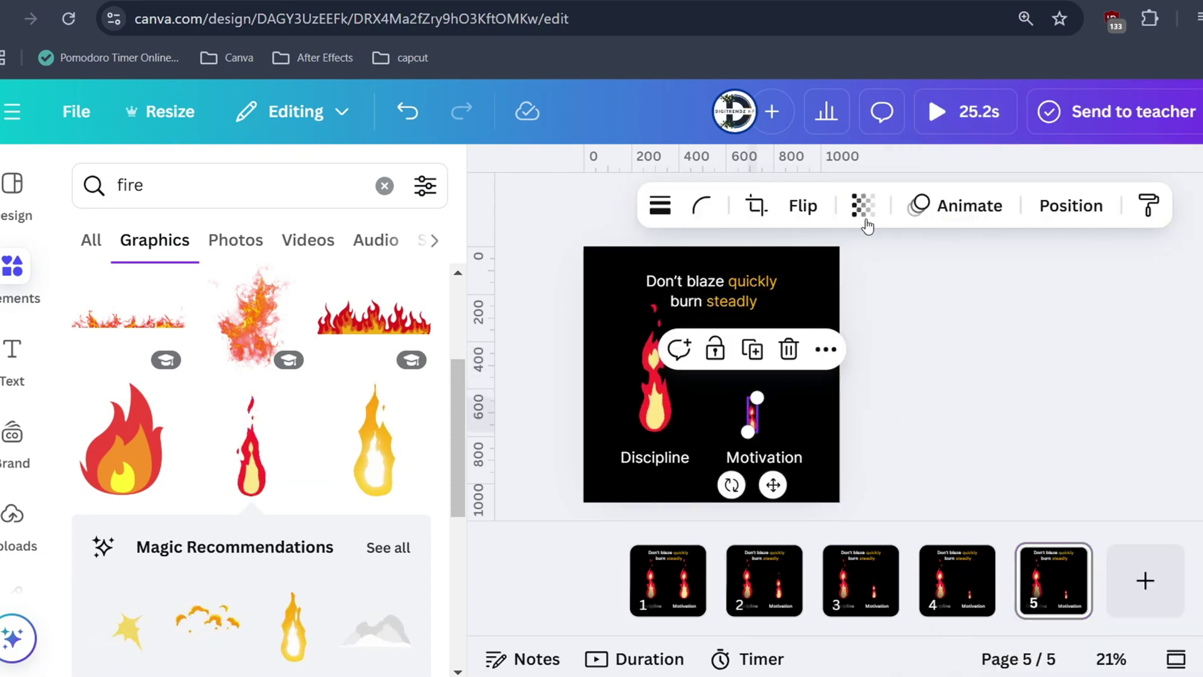
left_click(863, 207)
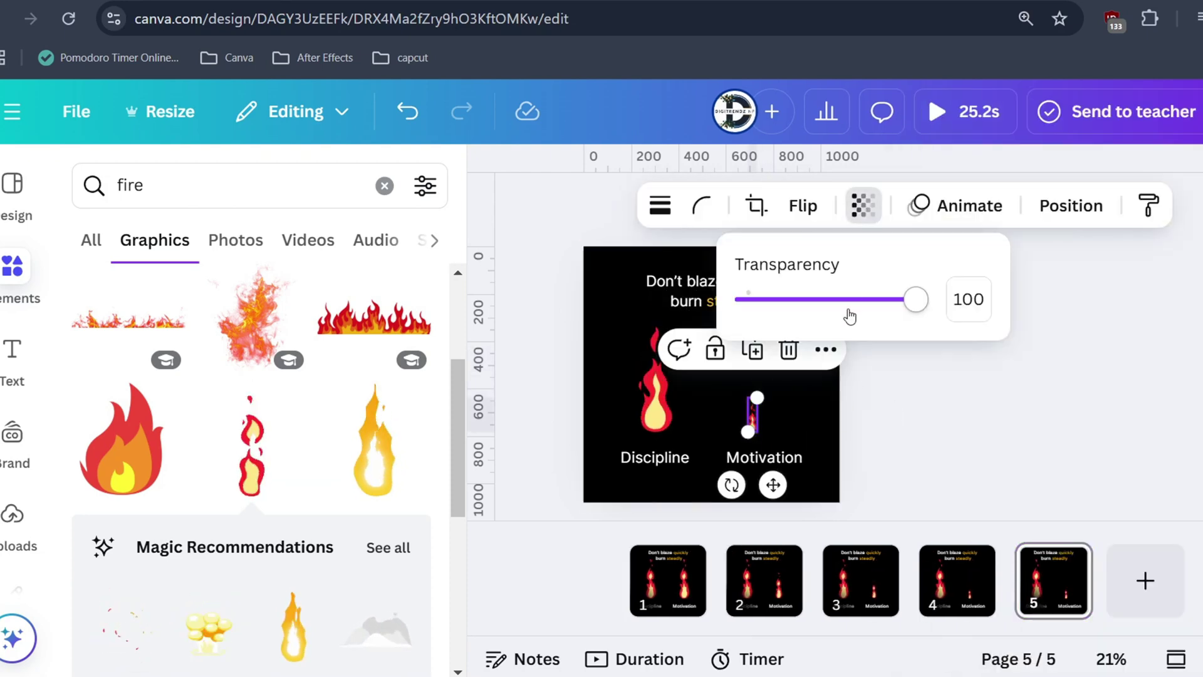
left_click(891, 406)
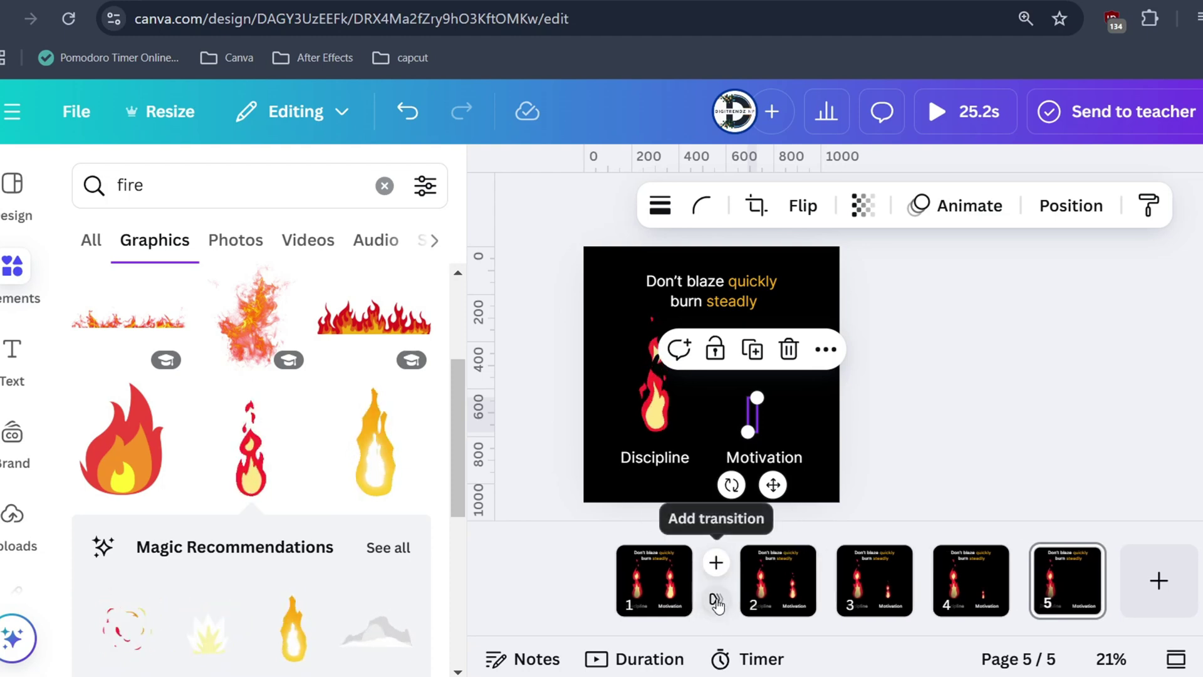
Choose Match & Move for the page 1–2 transition and apply it between all pages
left_click(716, 603)
scroll(188, 502, "down", 2)
scroll(161, 503, "down", 1)
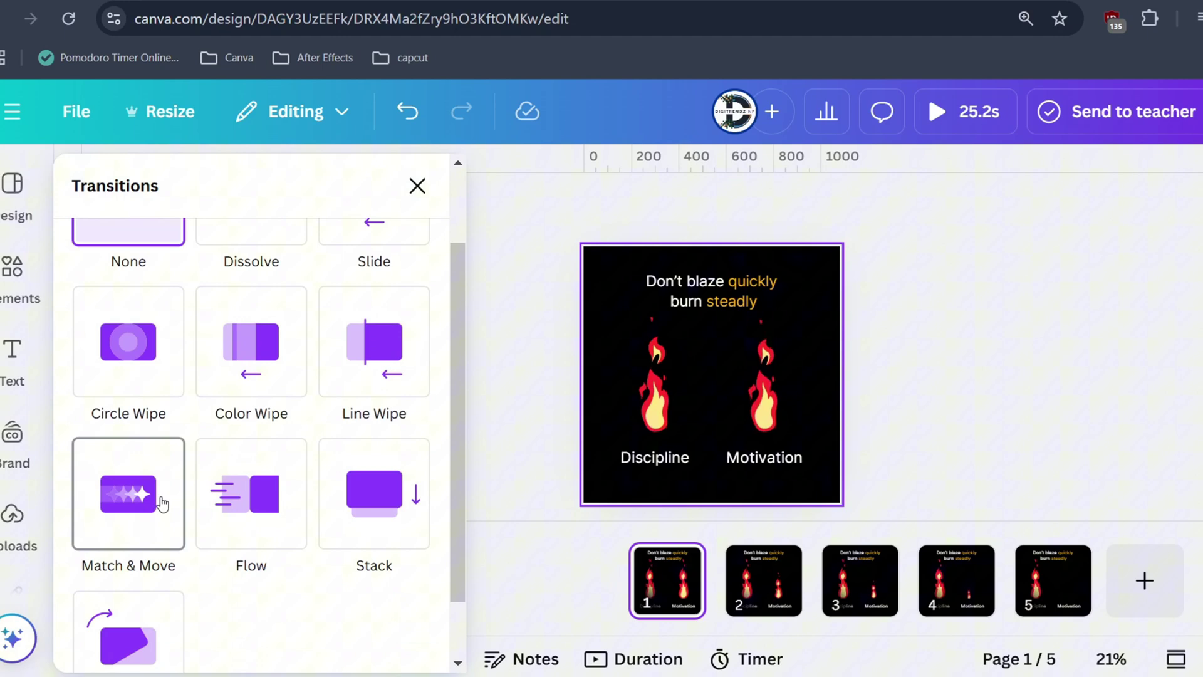
left_click(158, 503)
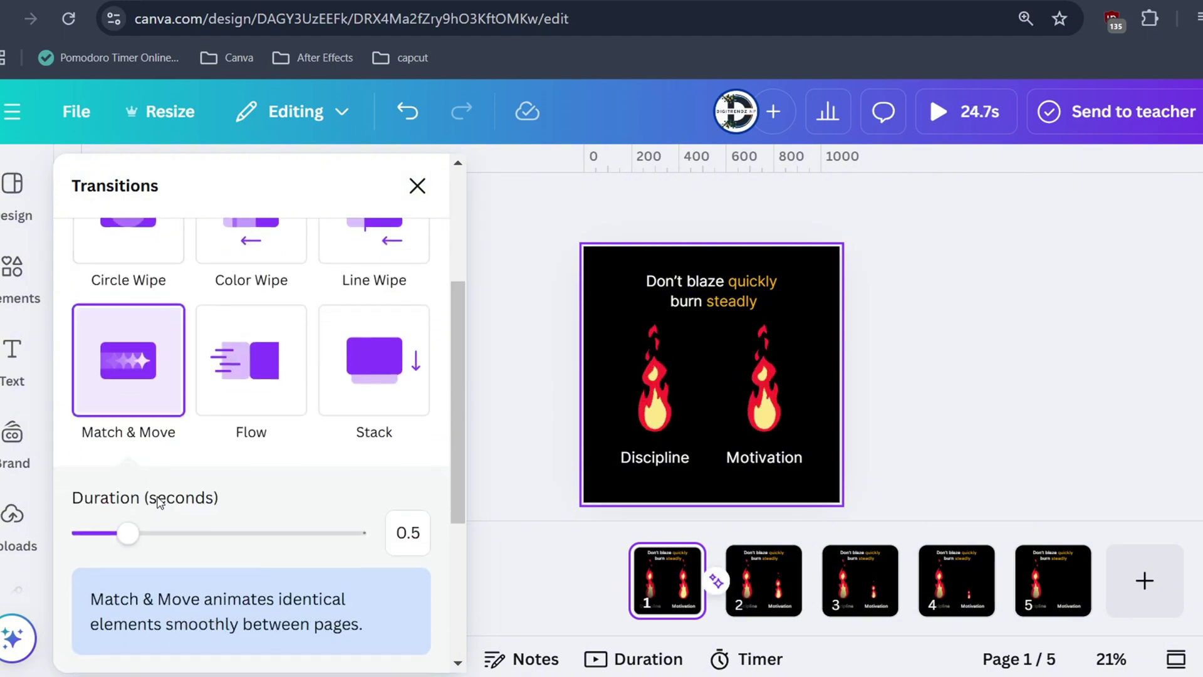
scroll(258, 560, "down", 2)
scroll(311, 586, "down", 2)
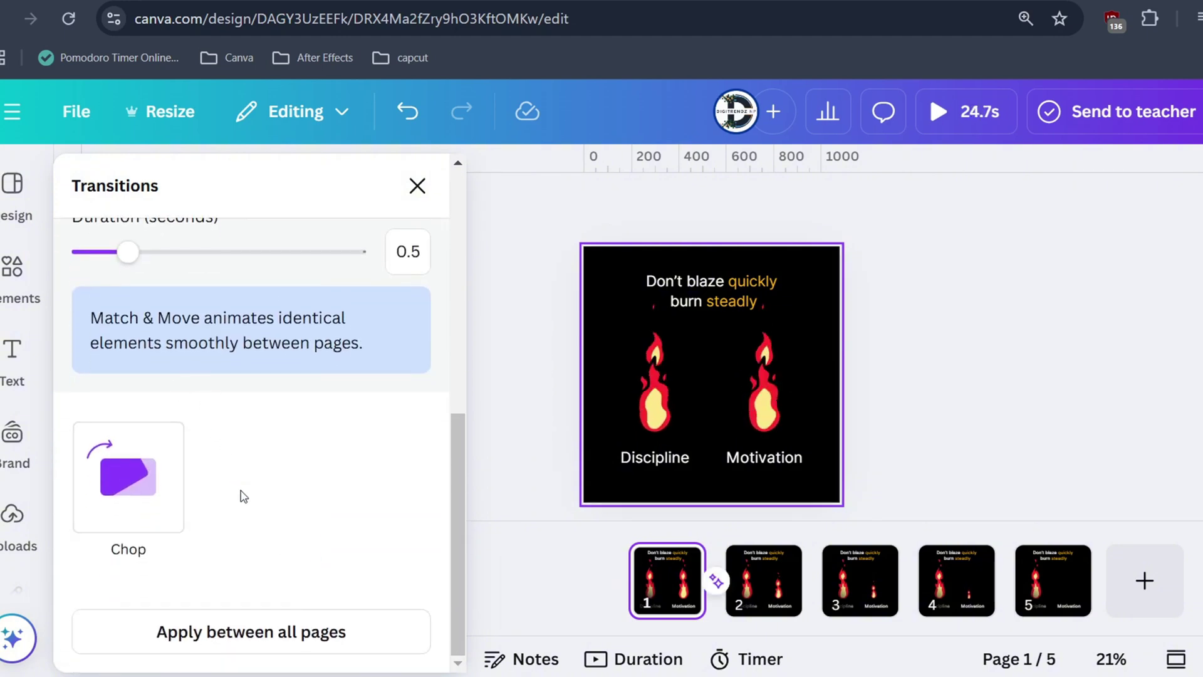
left_click(252, 643)
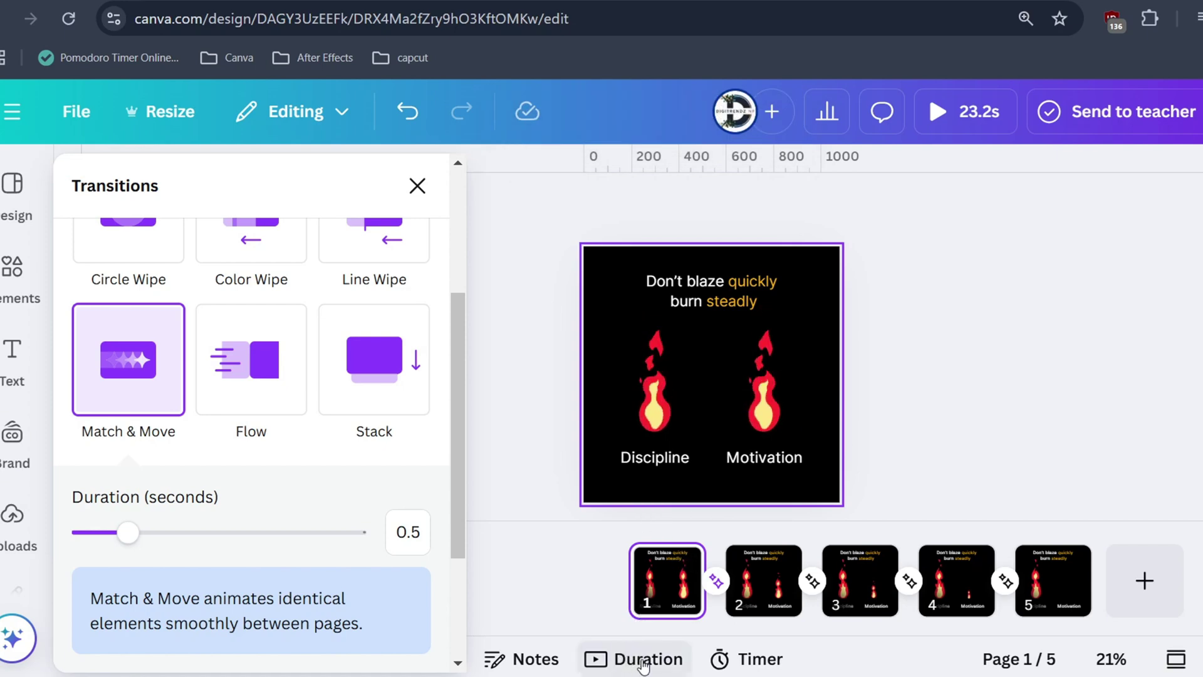
Show pages as a timeline and shorten page 1 from its 4.7-second duration
left_click(644, 665)
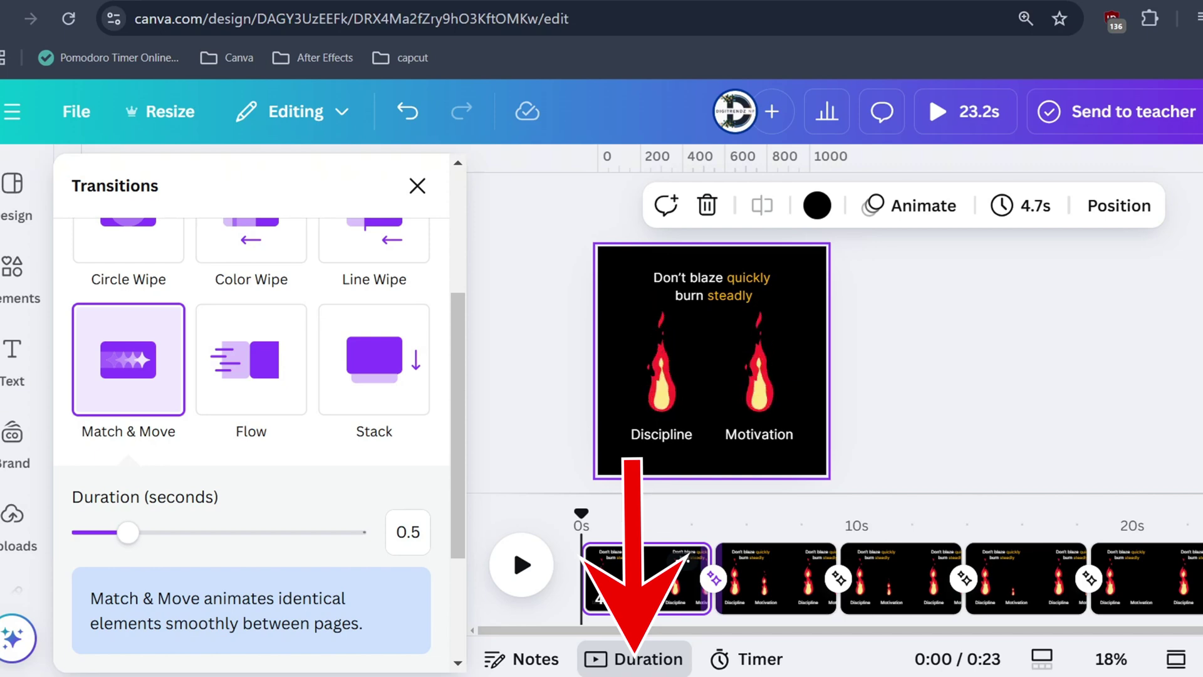
left_click(640, 595)
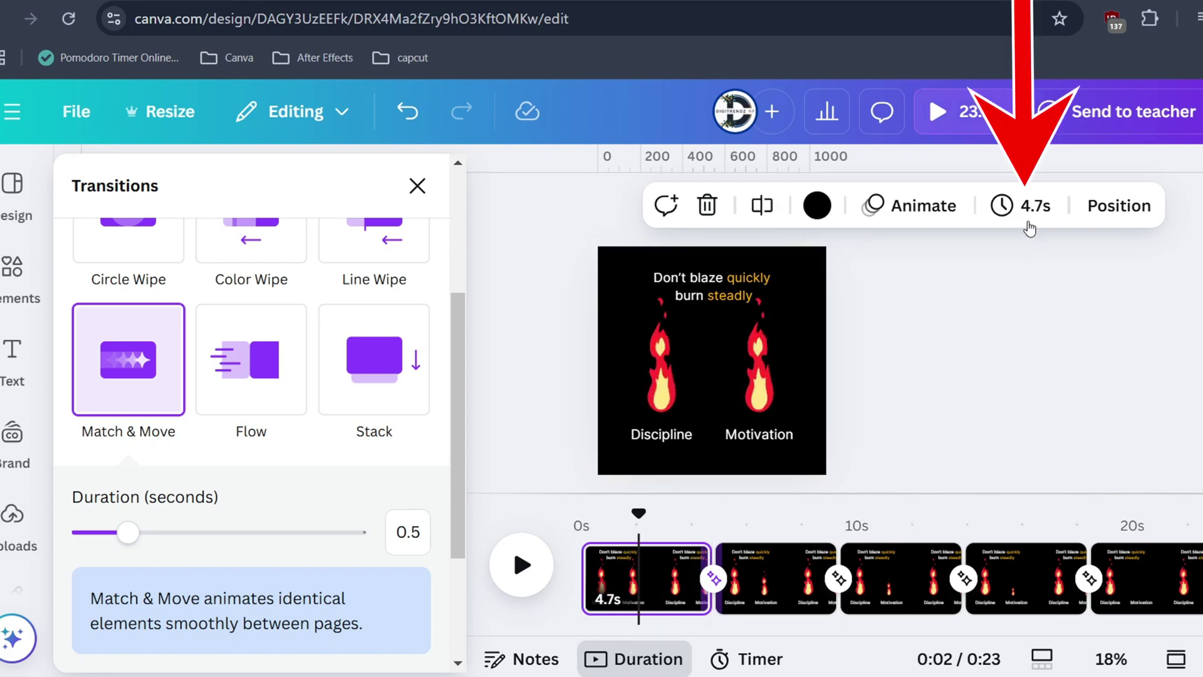
left_click(1021, 206)
left_click_drag(875, 309, 894, 306)
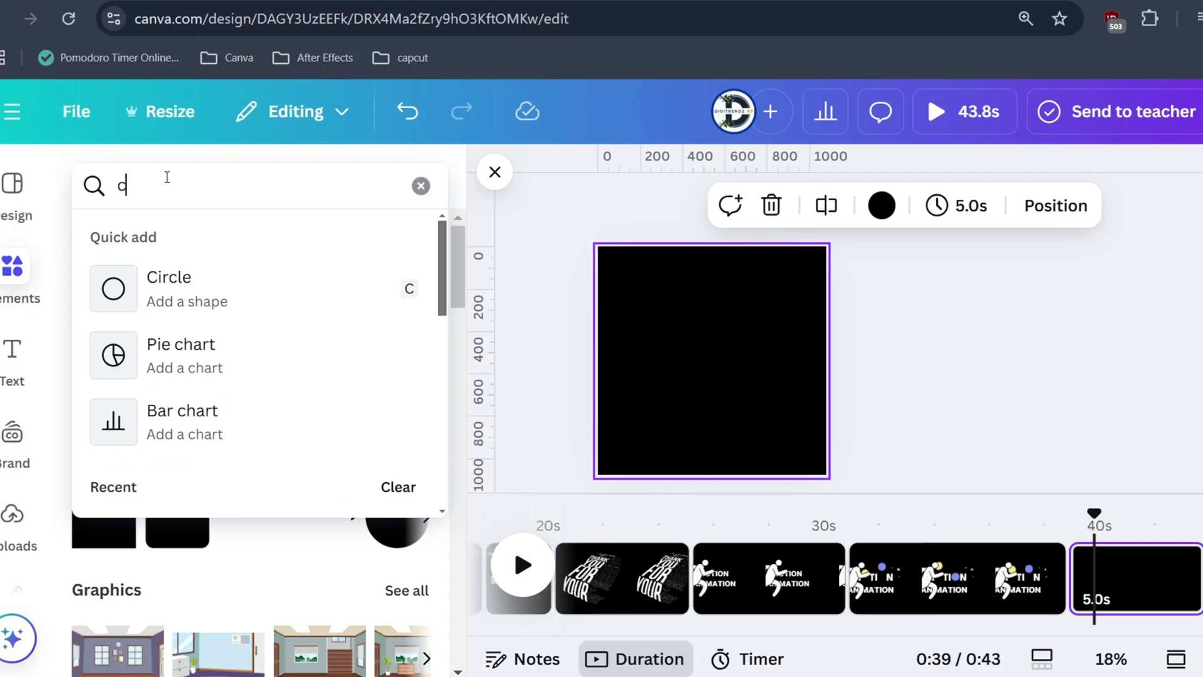
Add a circle to the blank page, enlarge it and centre it
left_click(188, 287)
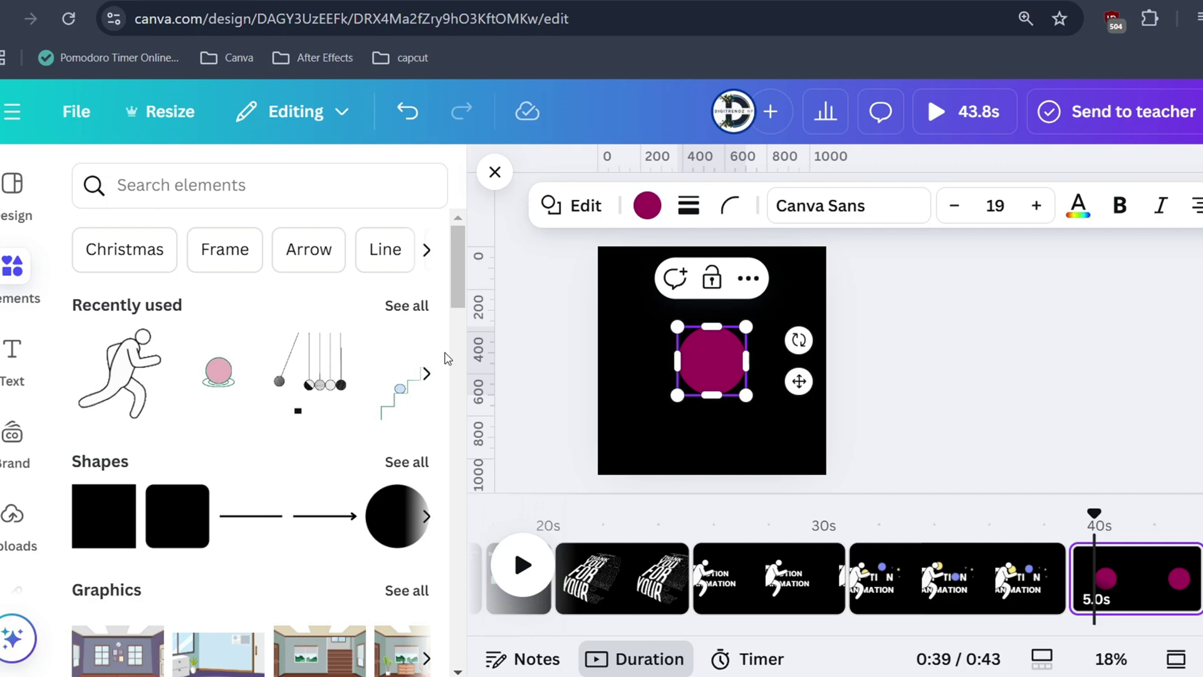
mouse_move(677, 326)
left_mouse_down()
mouse_move(626, 310)
mouse_move(702, 336)
left_mouse_up()
left_click_drag(661, 292, 637, 270)
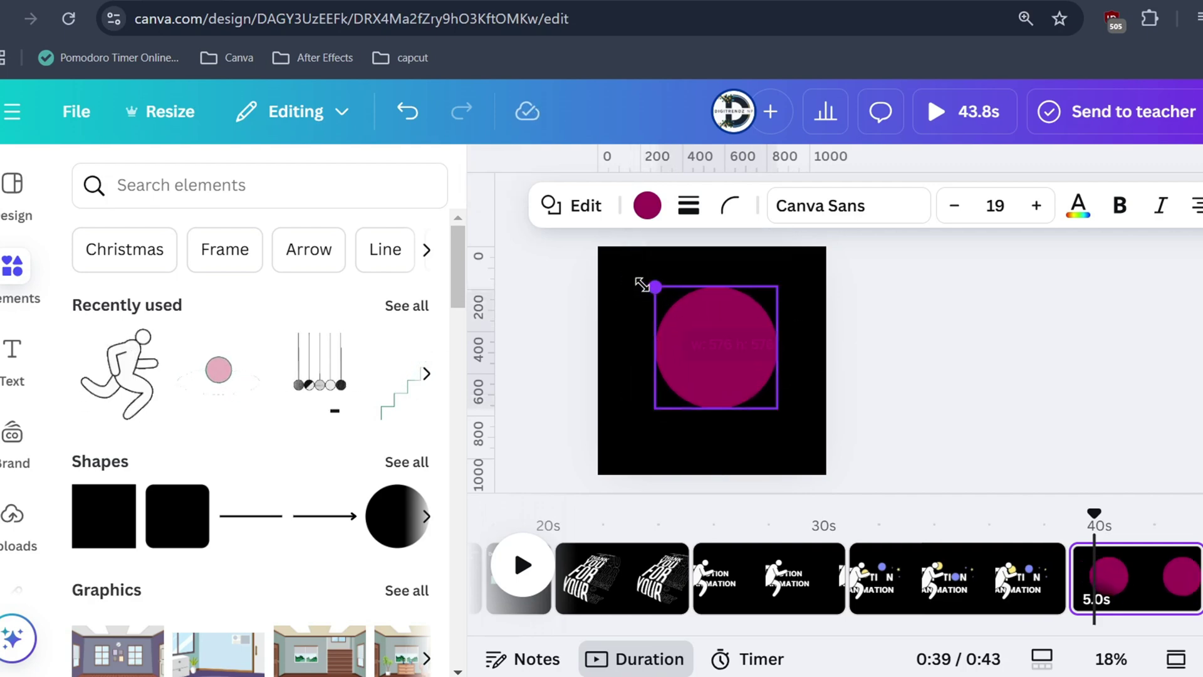
left_click_drag(710, 322, 714, 344)
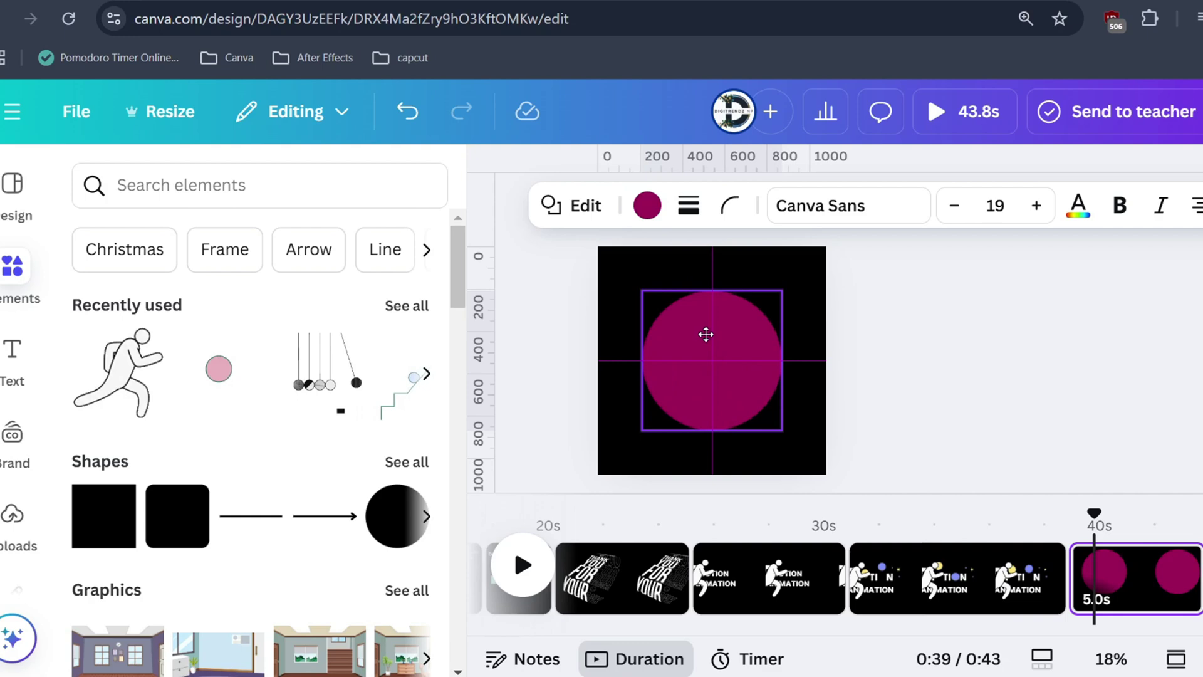
Give the circle a solid white border
left_click(647, 206)
left_click(294, 426)
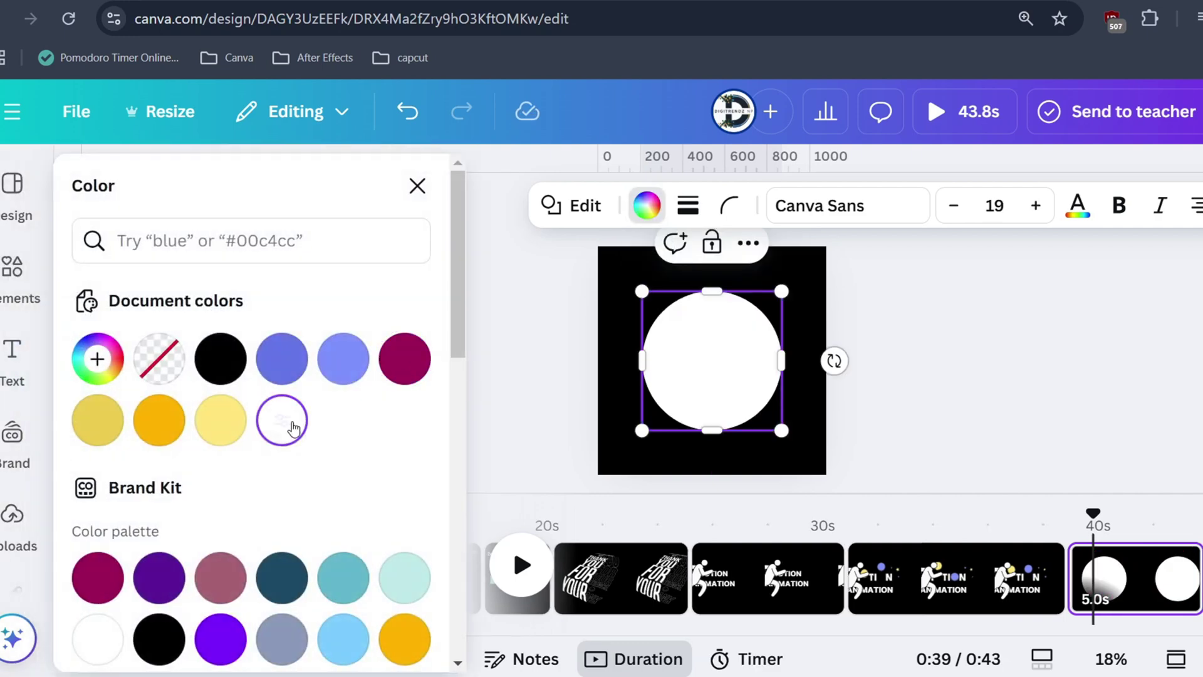
left_click(688, 205)
left_click(623, 272)
left_click(688, 206)
left_click(152, 429)
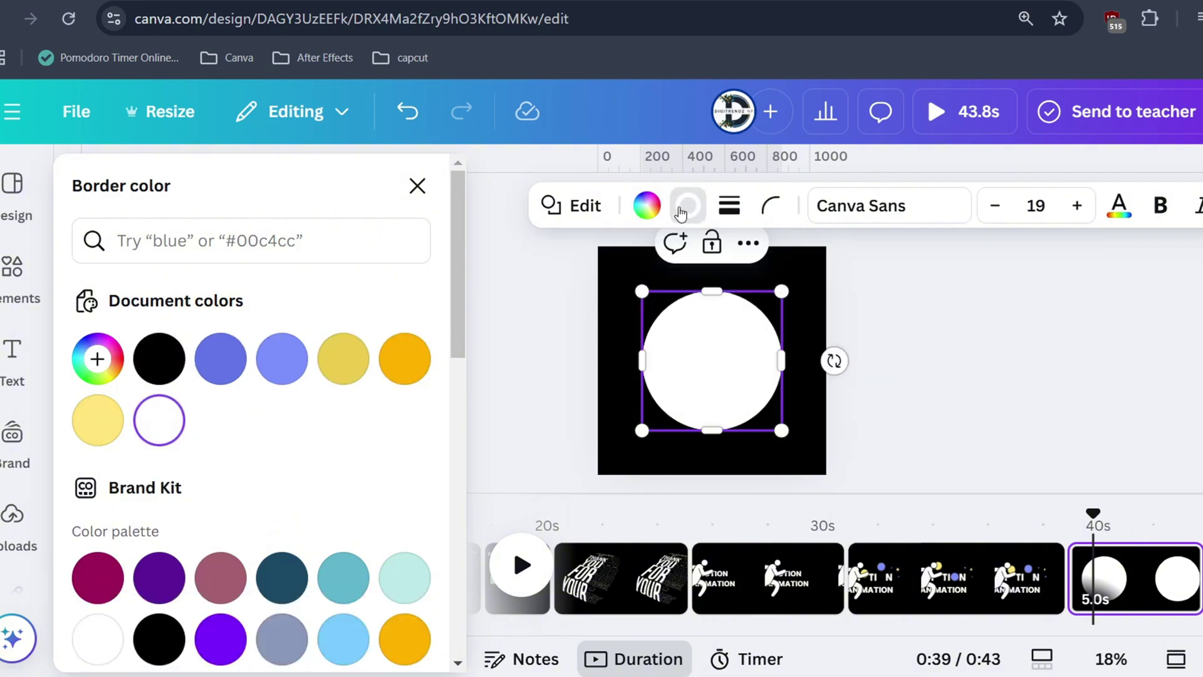
Change the circle's fill to black and thicken its white border to about 23
left_click(647, 206)
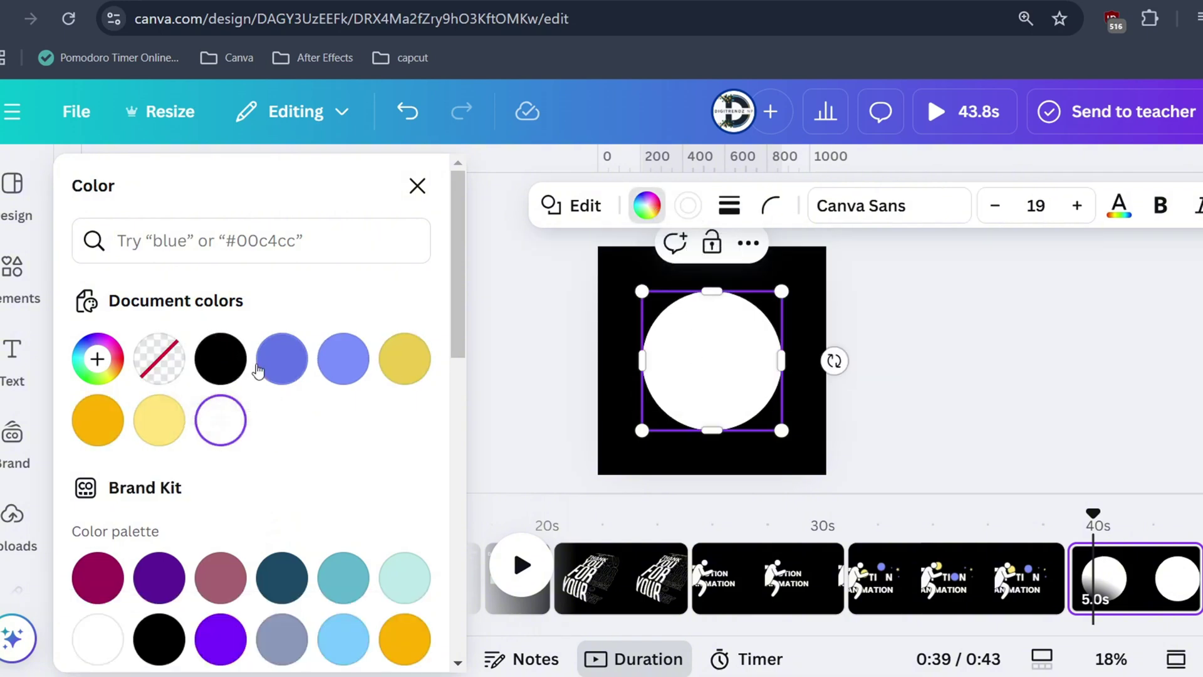
left_click(231, 363)
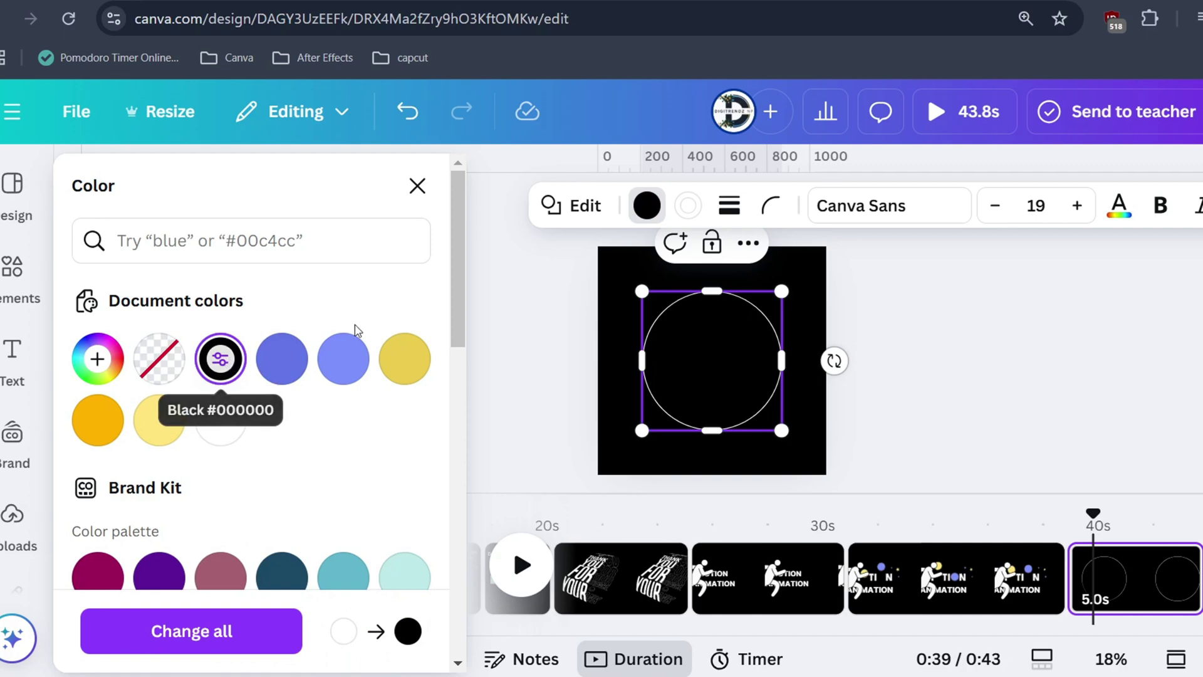
left_click(688, 205)
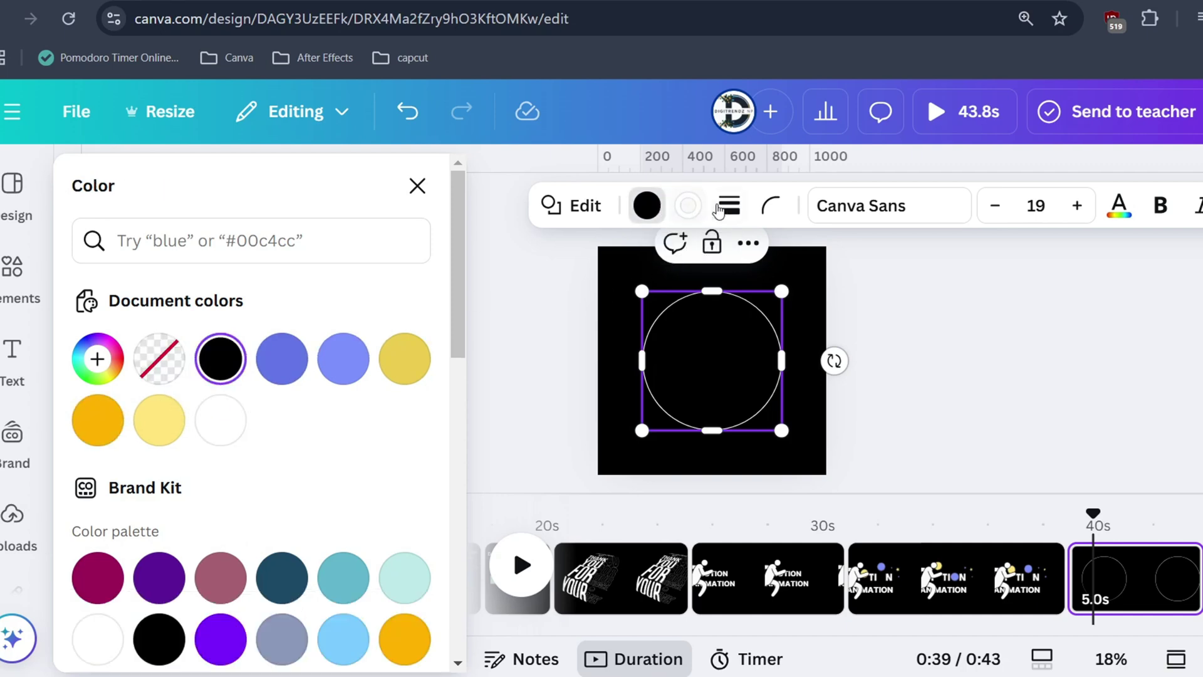
left_click(724, 207)
mouse_move(585, 354)
left_mouse_down()
mouse_move(692, 352)
mouse_move(637, 353)
left_mouse_up()
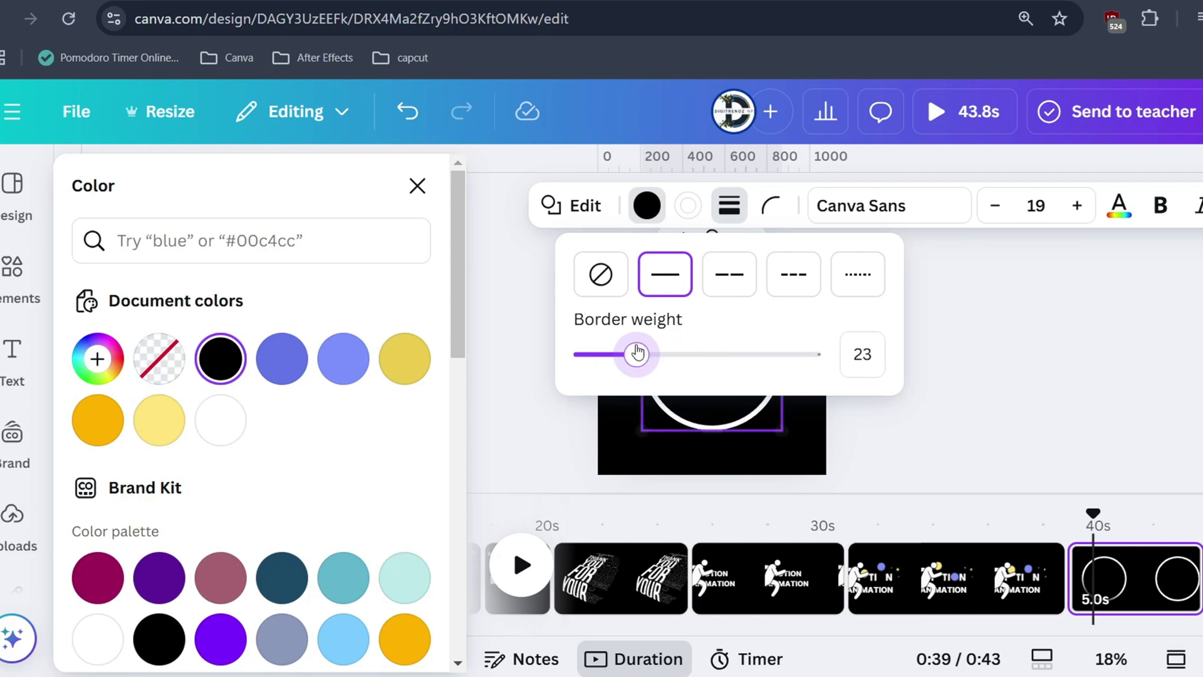
left_click(885, 423)
left_click(770, 424)
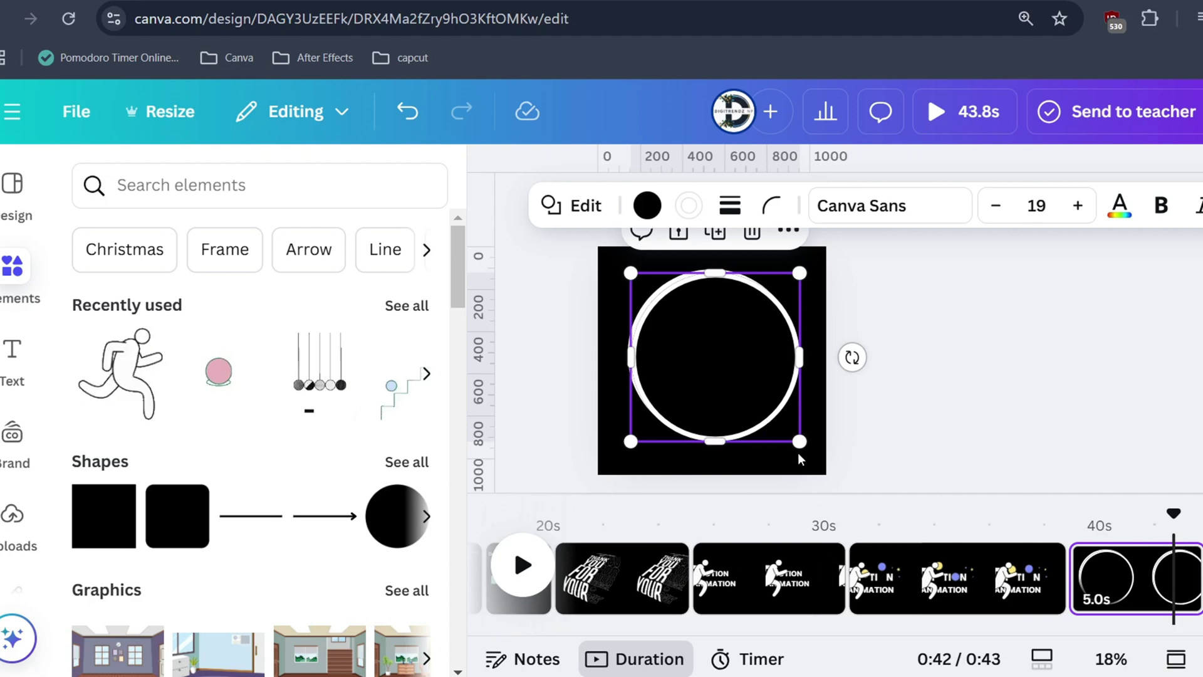
Shrink the copied circle, centre it inside the outer one, and thin its outline
left_click_drag(800, 441, 762, 404)
mouse_move(688, 332)
left_mouse_down()
mouse_move(702, 347)
mouse_move(619, 354)
left_mouse_up()
left_click(730, 206)
left_click(702, 449)
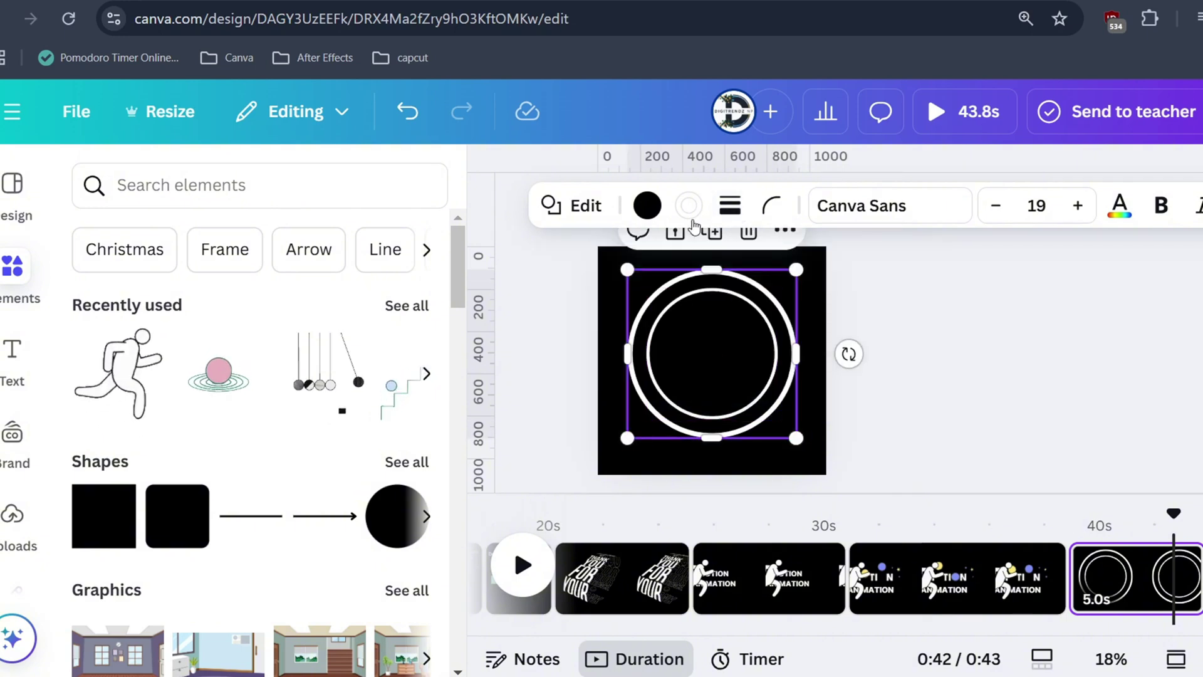
left_click(731, 389)
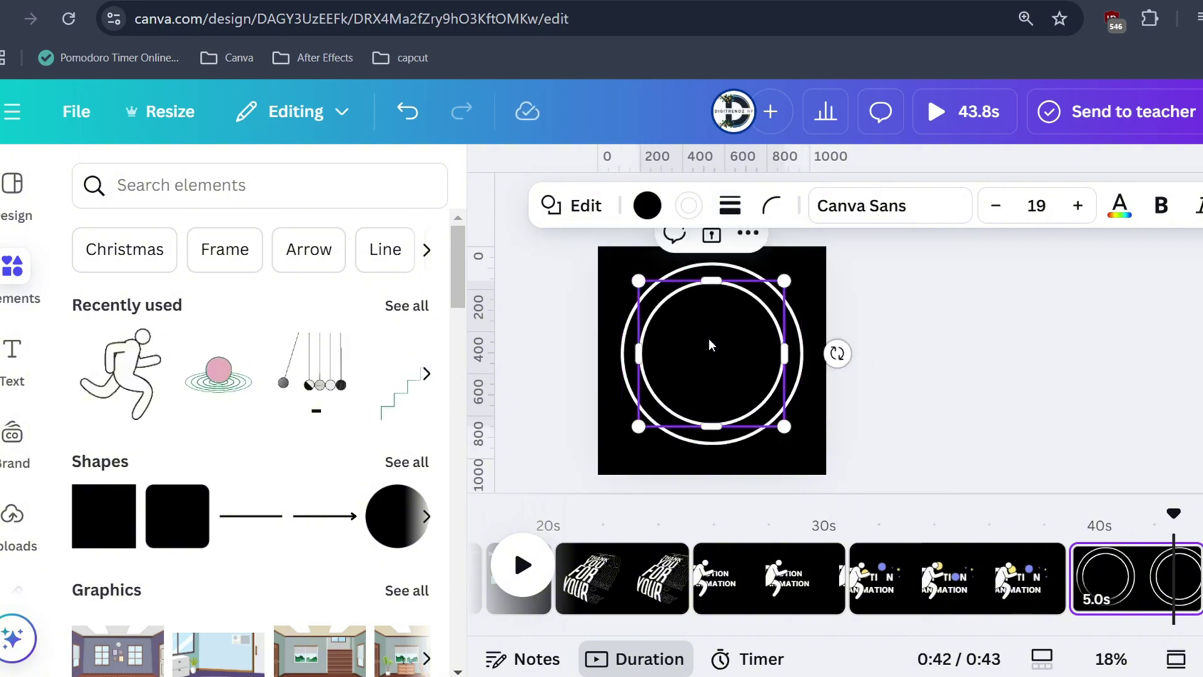
left_click(188, 185)
Add a white rectangle shape at the dial centre
type("re")
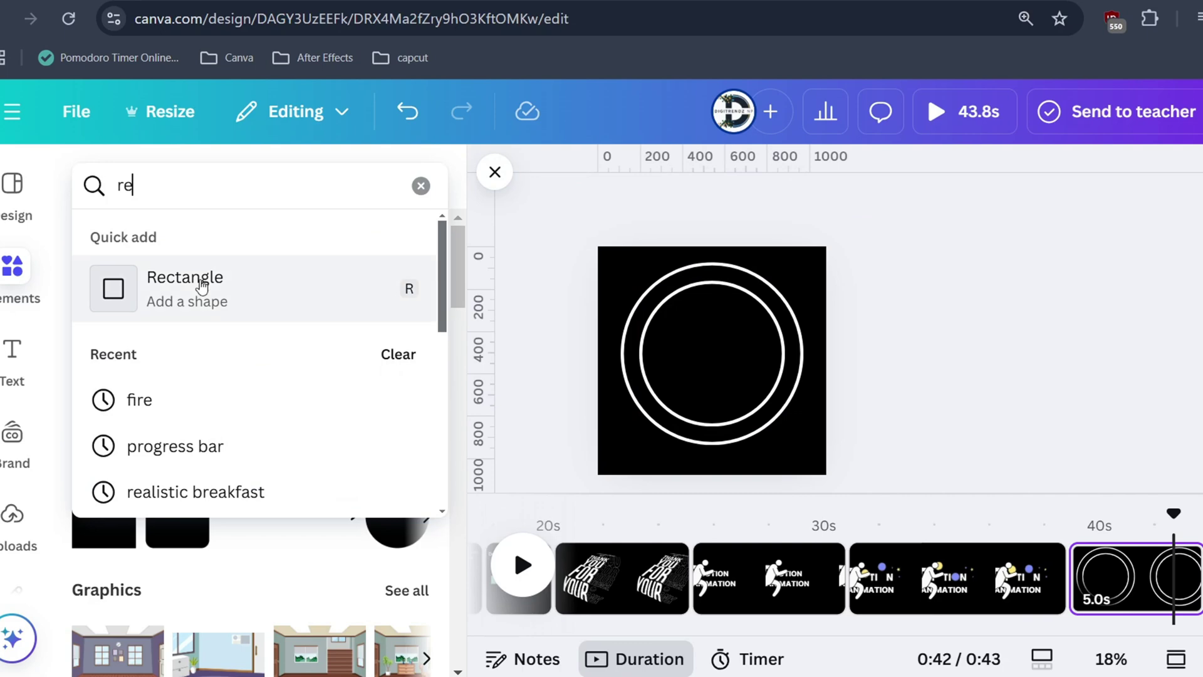
left_click(201, 287)
left_click(647, 206)
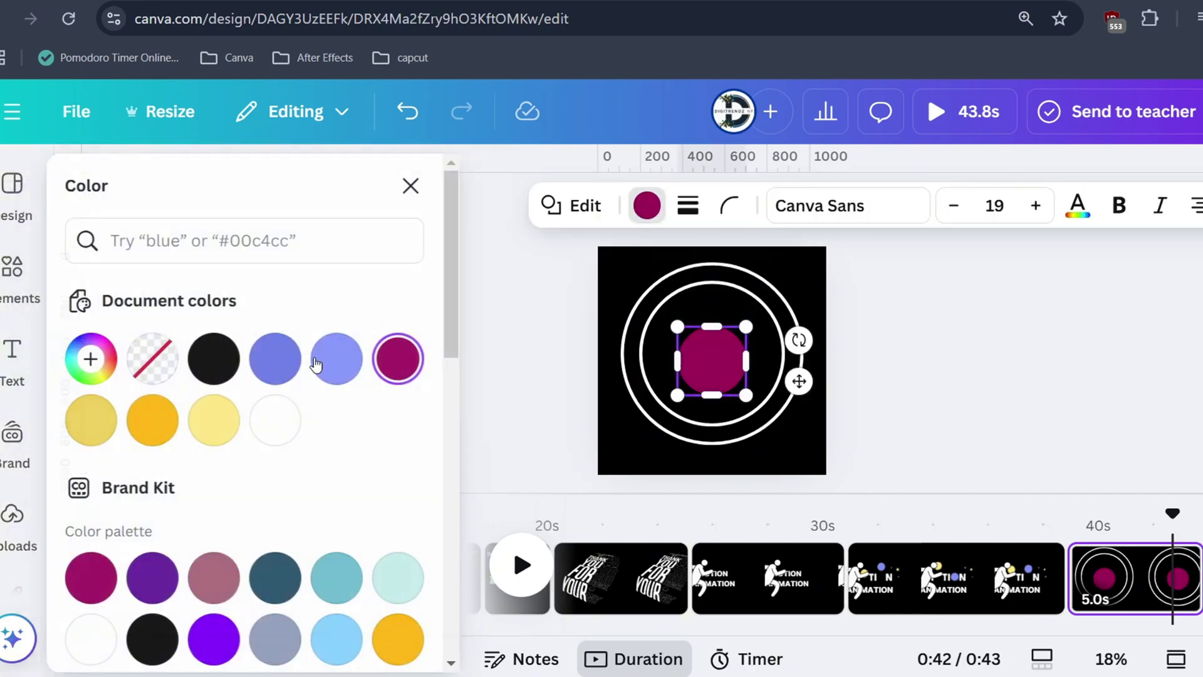
left_click(282, 420)
left_click_drag(746, 395, 719, 367)
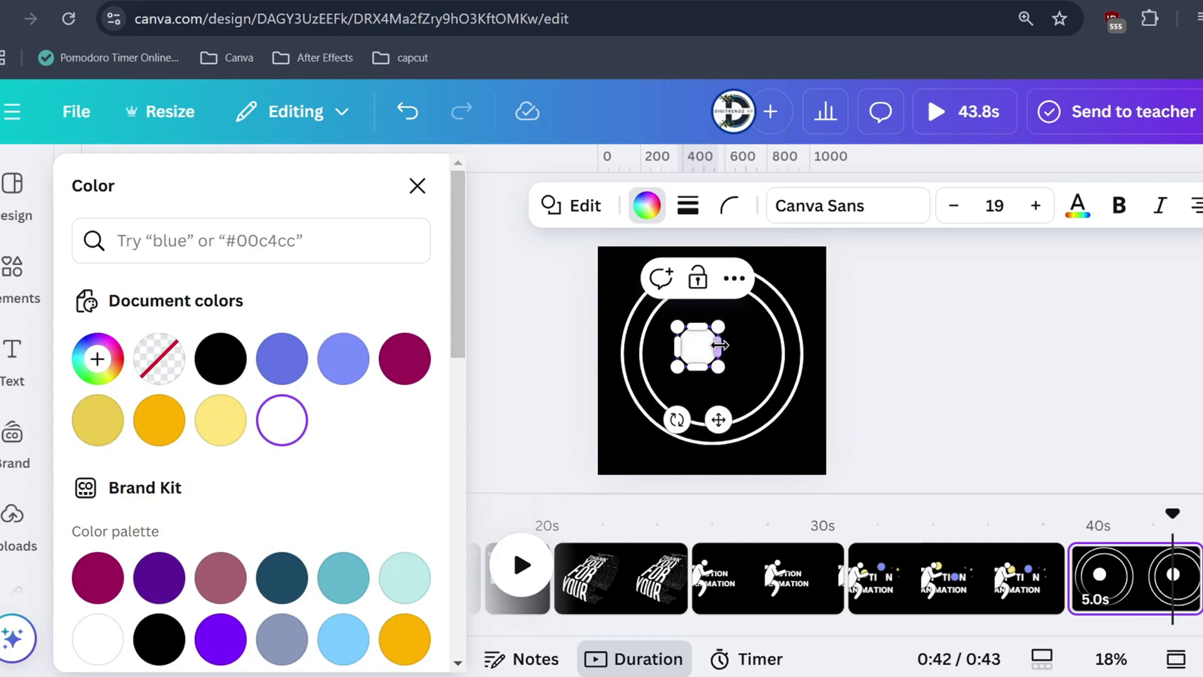
Centre the white dot on the dial and shrink it much smaller
left_click(771, 394)
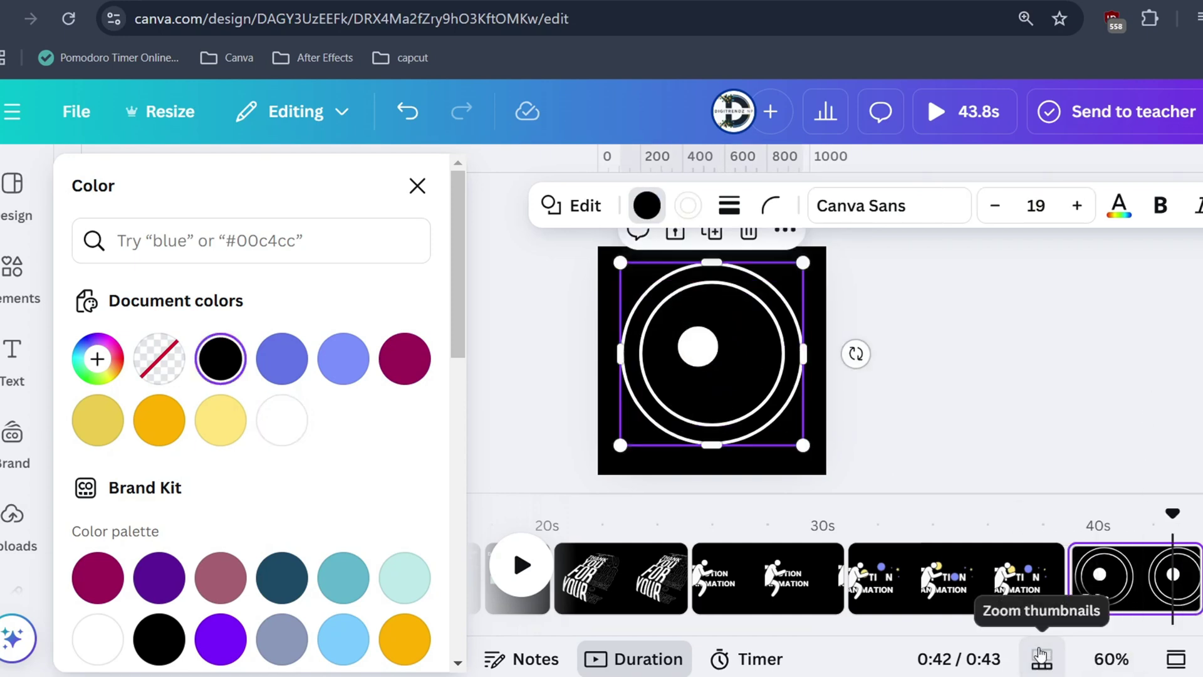
left_click(1041, 655)
left_click(698, 346)
scroll(697, 346, "up", 3)
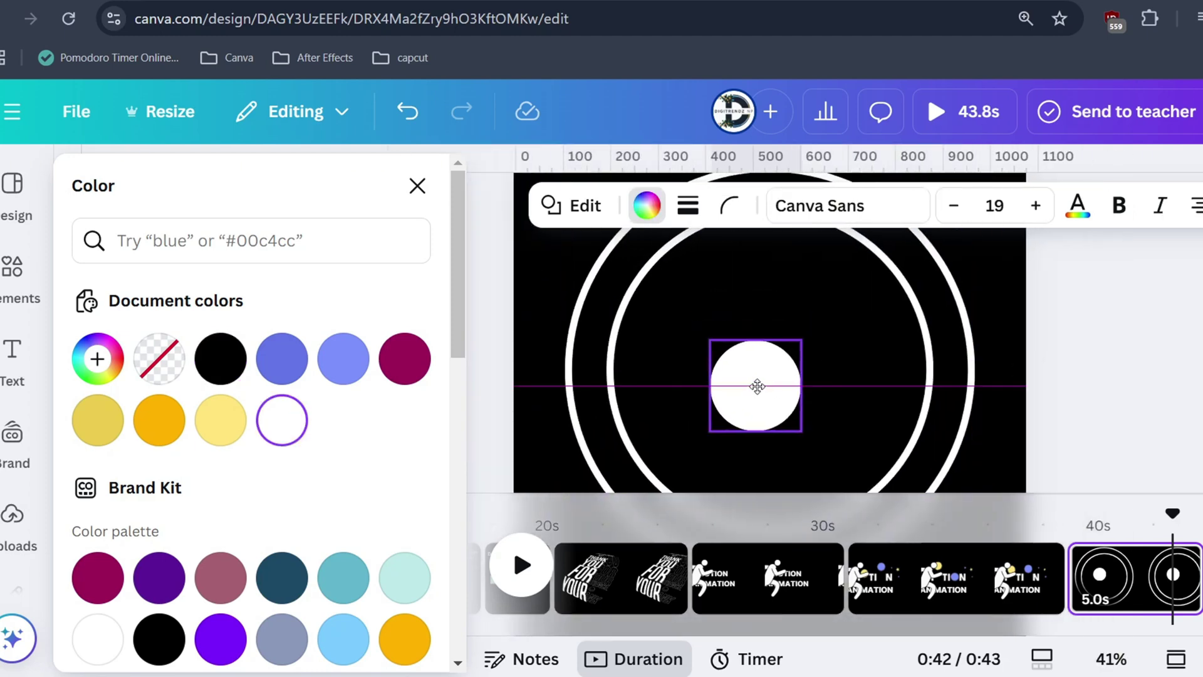
left_click_drag(757, 386, 773, 392)
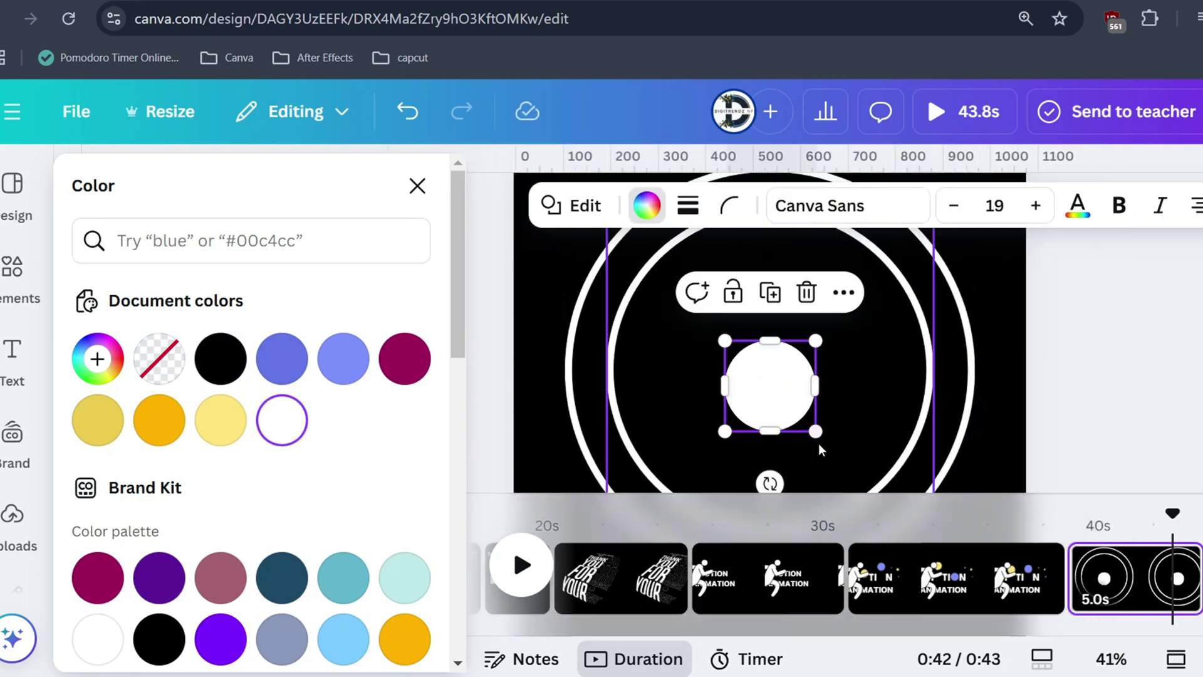
left_click_drag(814, 432, 770, 386)
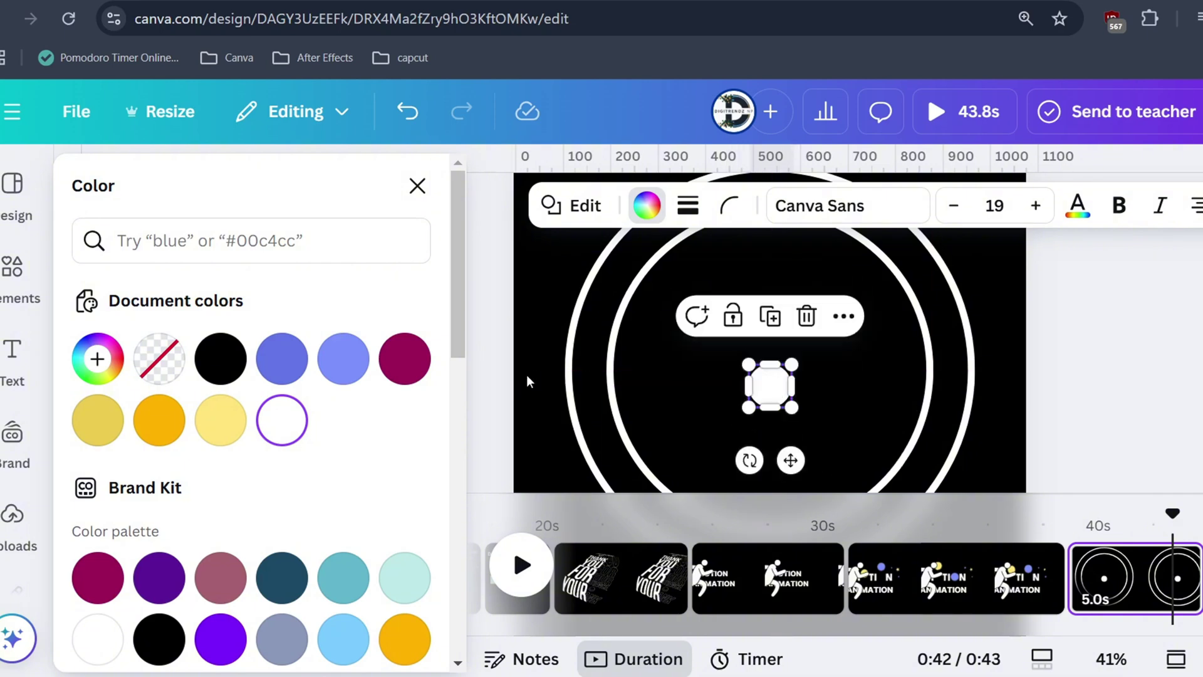
left_click(12, 266)
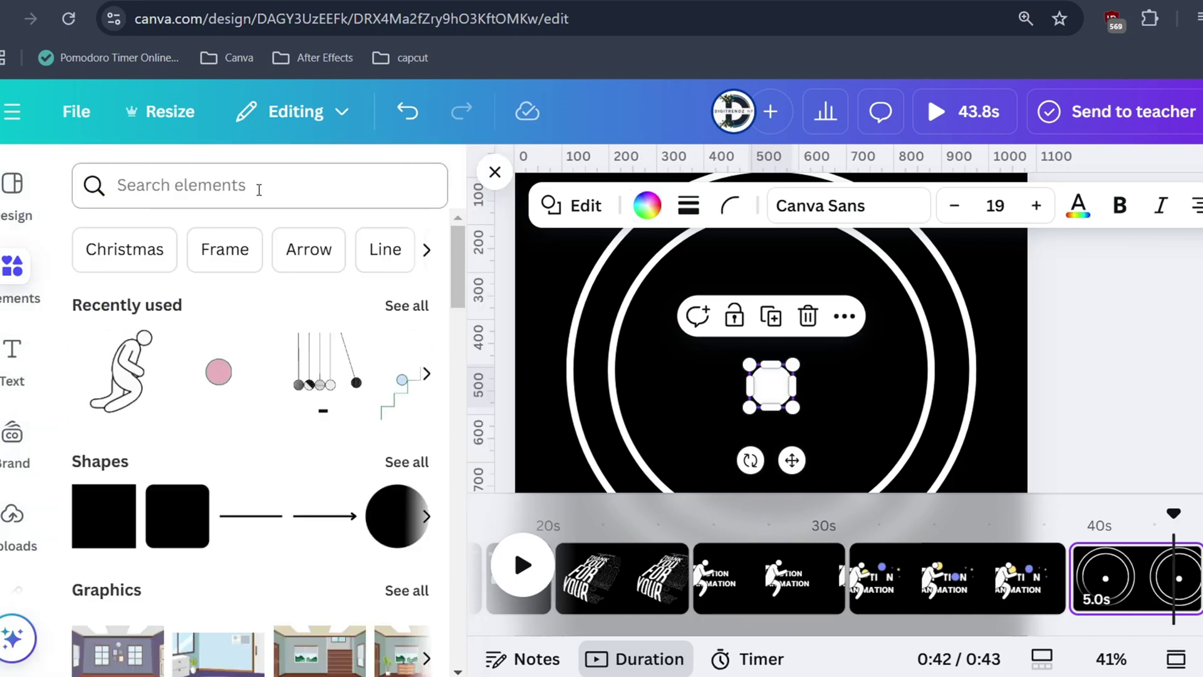
Add a triangle and narrow it into a needle just above the centre dot
left_click(214, 185)
type("tr")
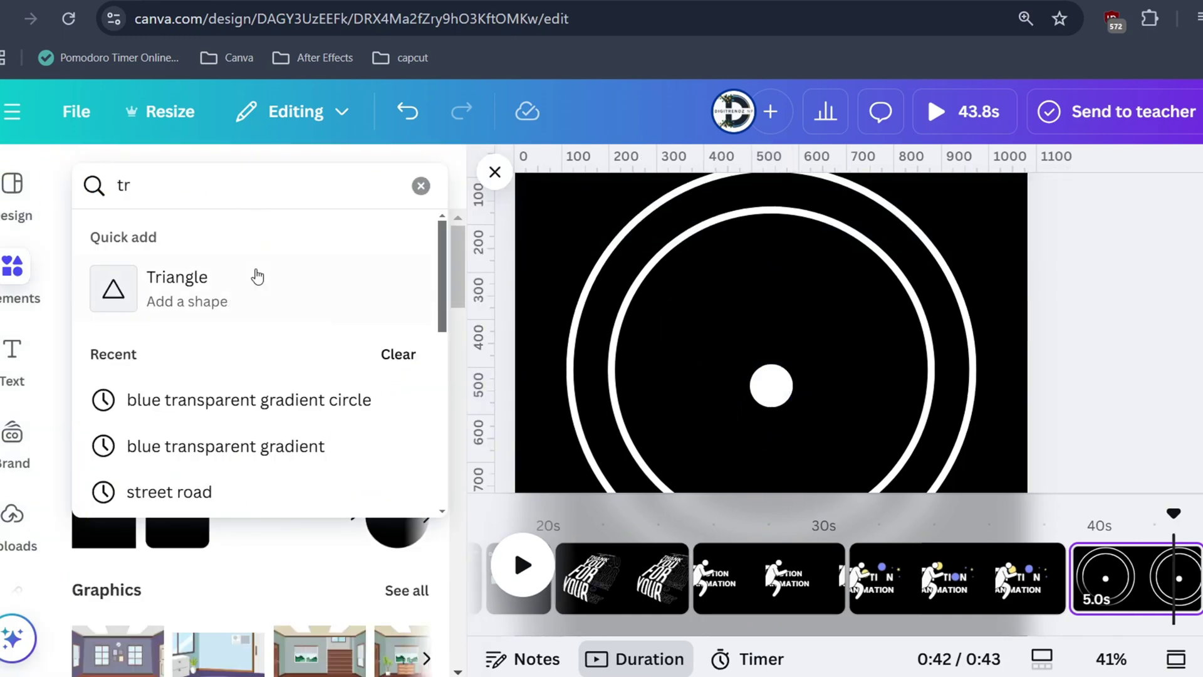
left_click(257, 276)
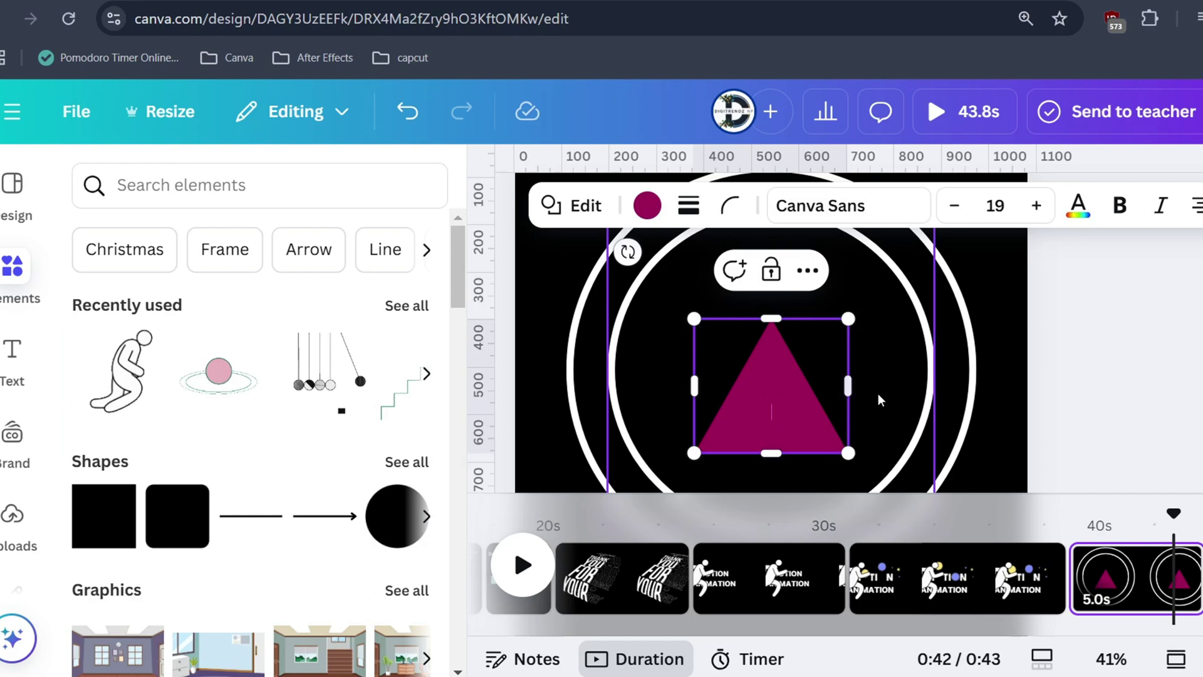
left_click_drag(847, 387, 779, 386)
mouse_move(694, 386)
left_mouse_down()
mouse_move(743, 386)
mouse_move(775, 319)
left_mouse_up()
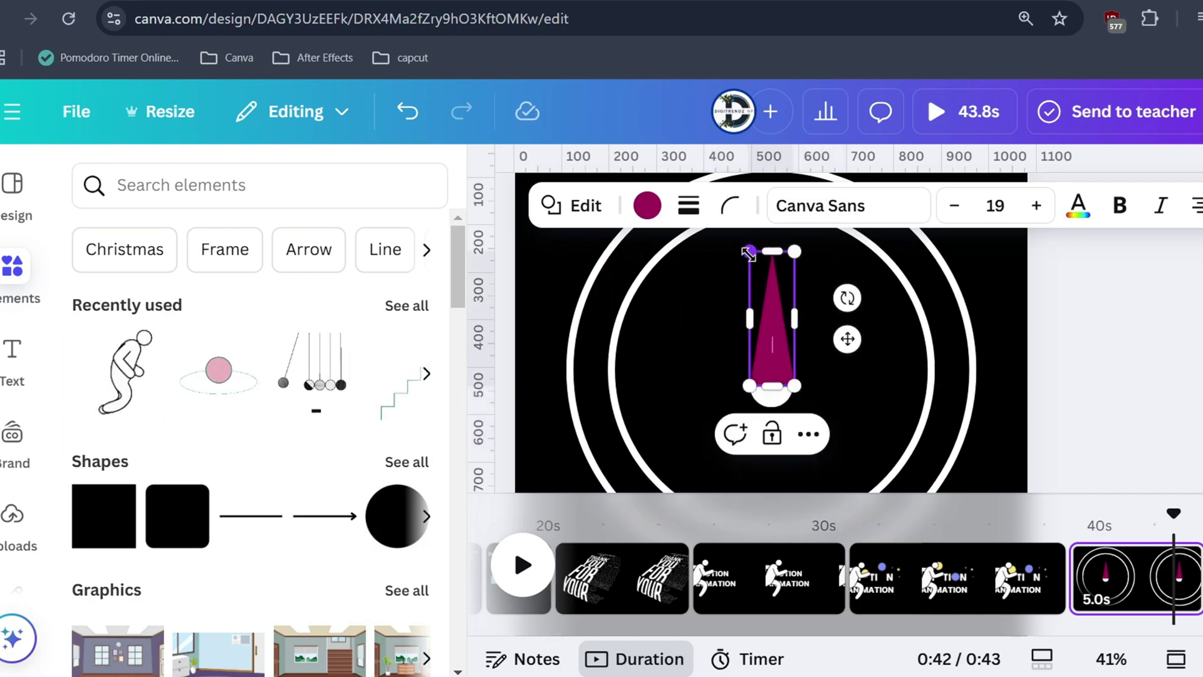
left_click_drag(749, 253, 764, 297)
left_click_drag(780, 337, 771, 330)
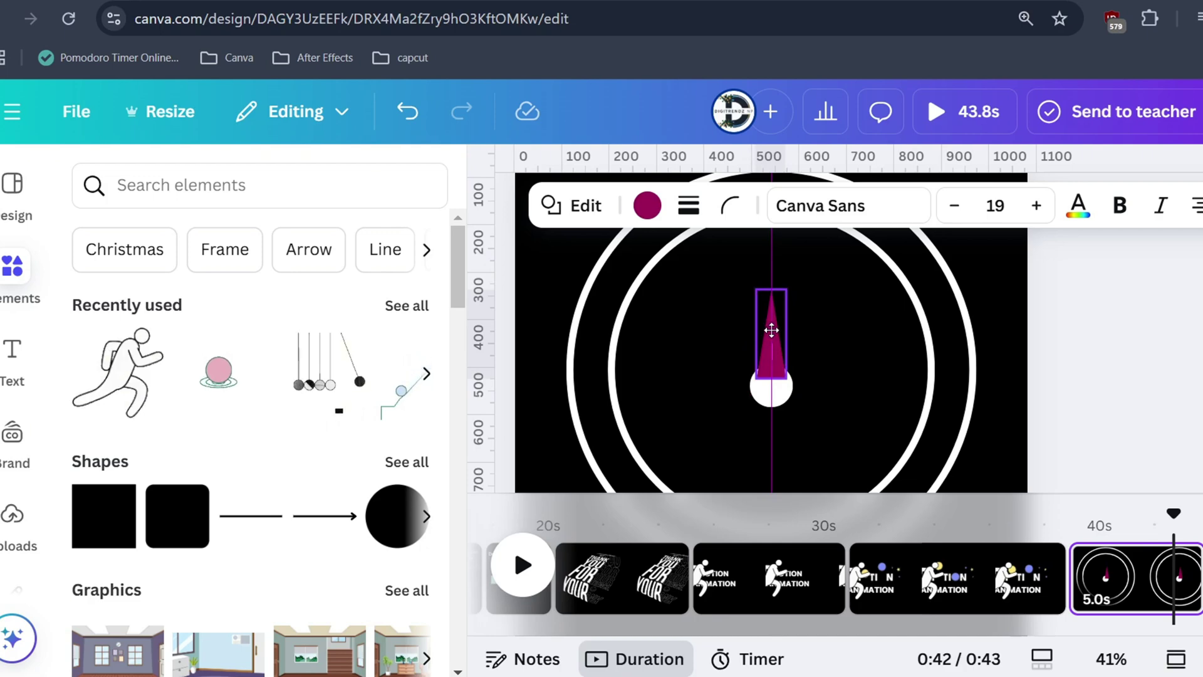
Fill the needle white
left_click(646, 206)
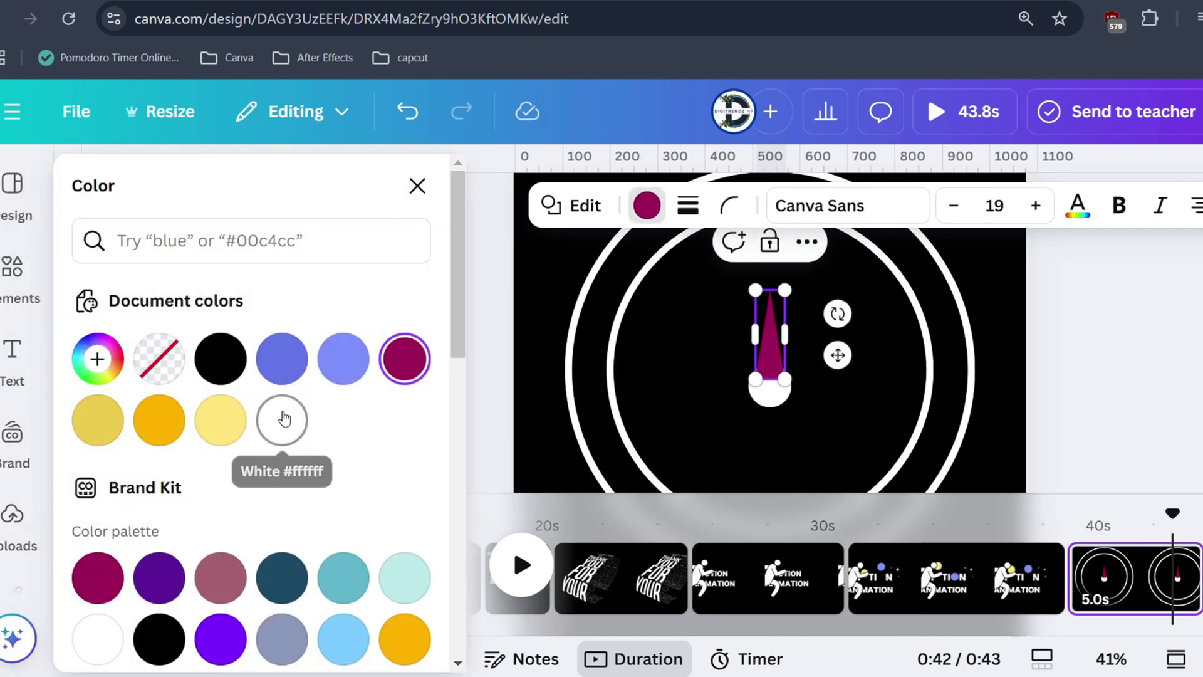
left_click(283, 419)
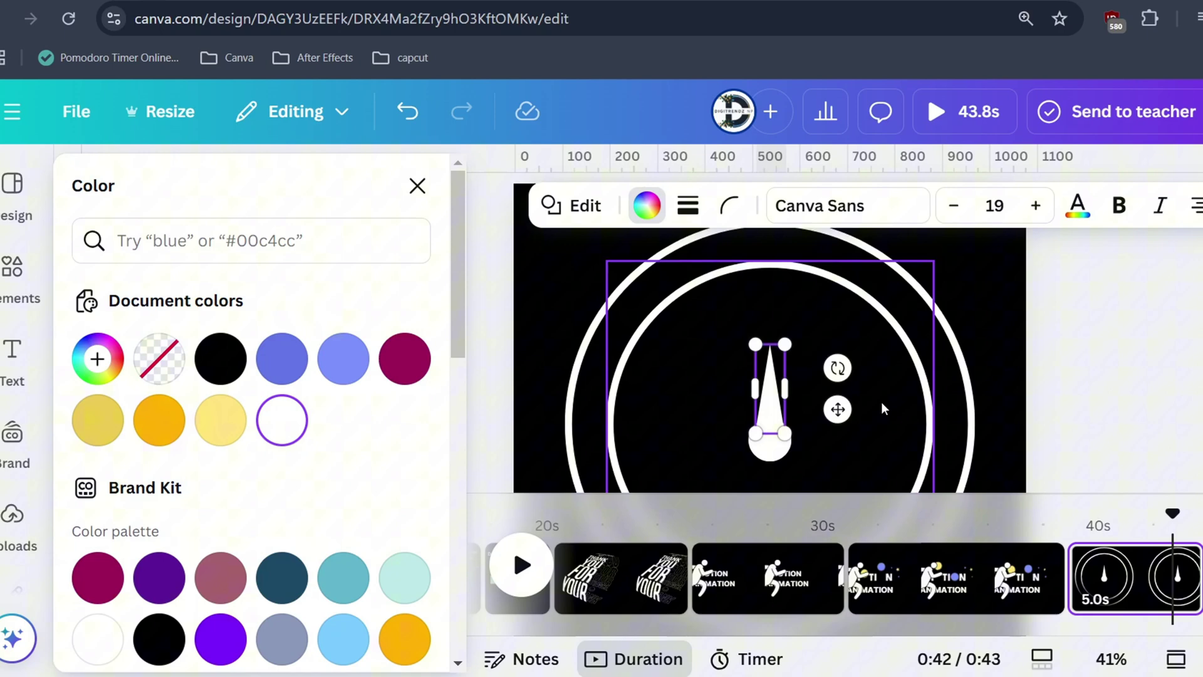
left_click(883, 408)
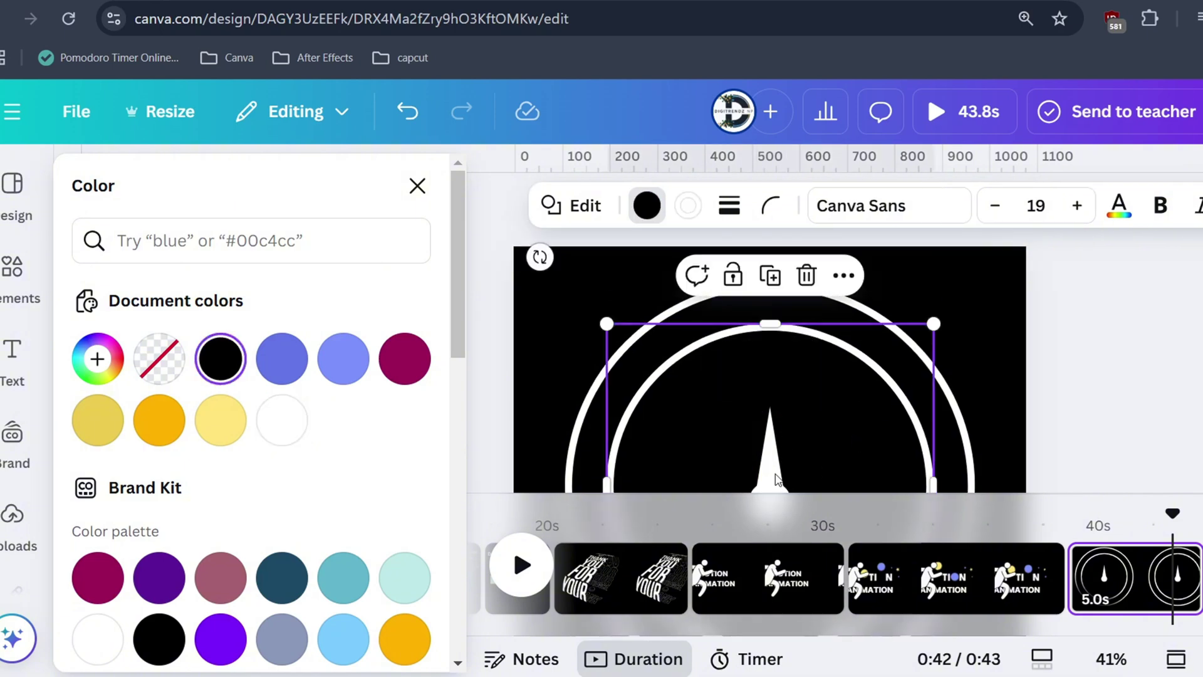
left_click(777, 479)
Duplicate the needle and rotate the copy 180° to point downward
left_click(771, 354)
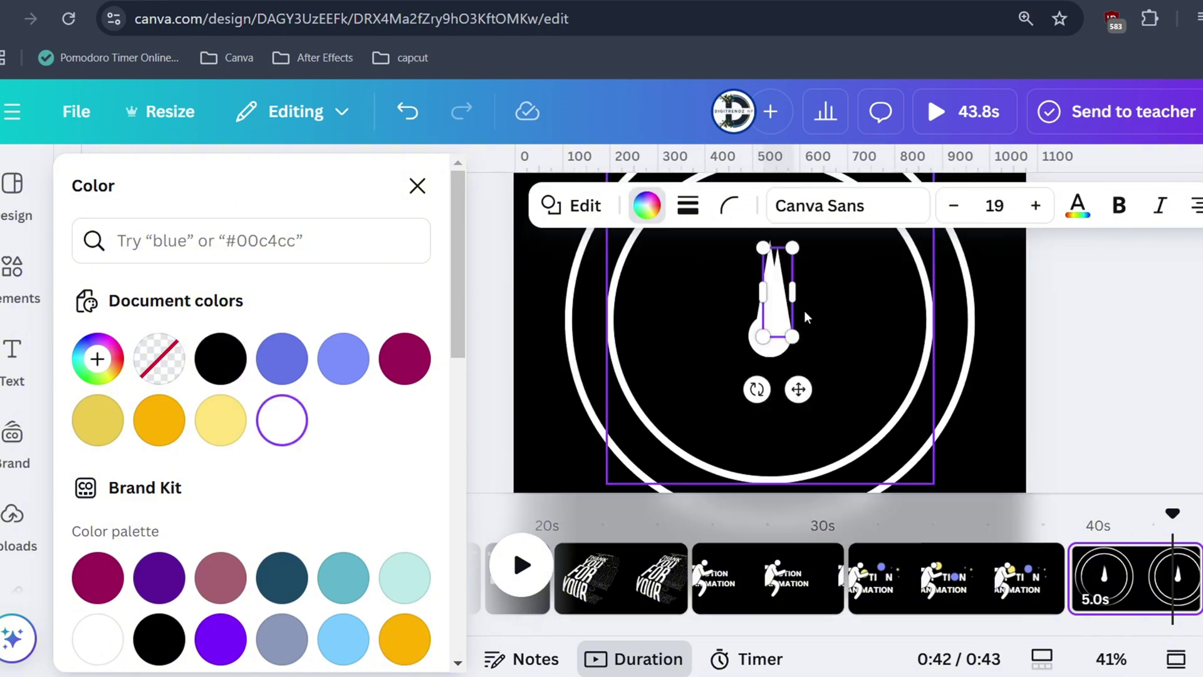
scroll(752, 364, "down", 3, "ctrl")
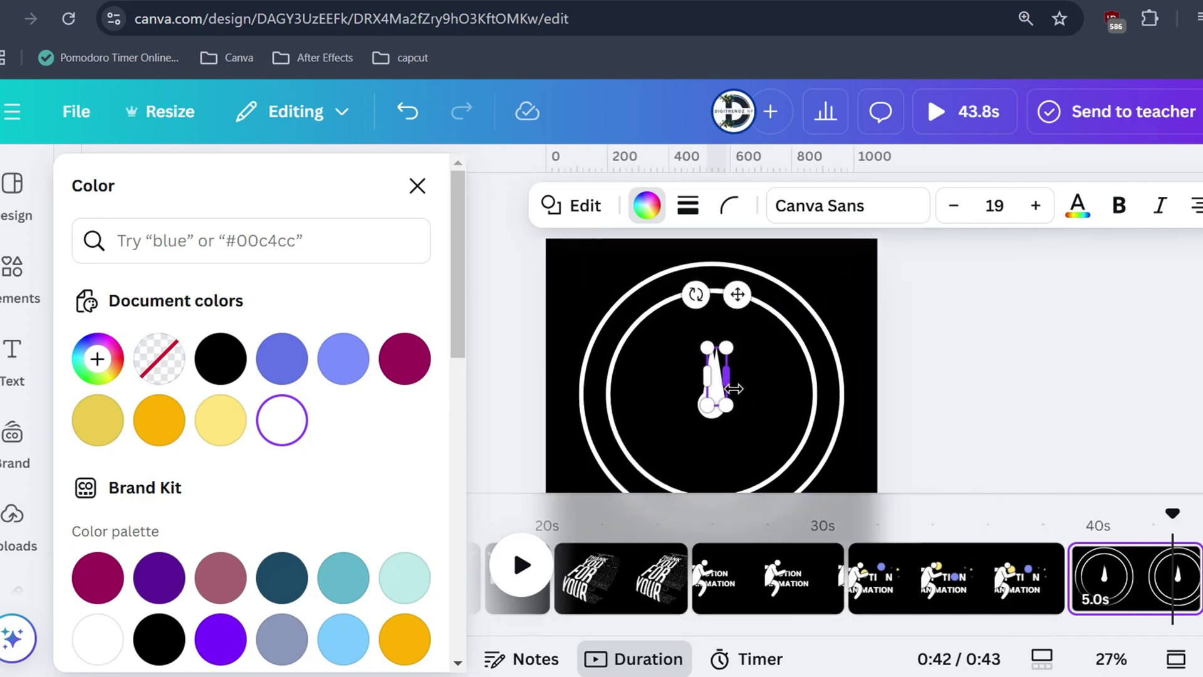
scroll(734, 388, "down", 2, "ctrl")
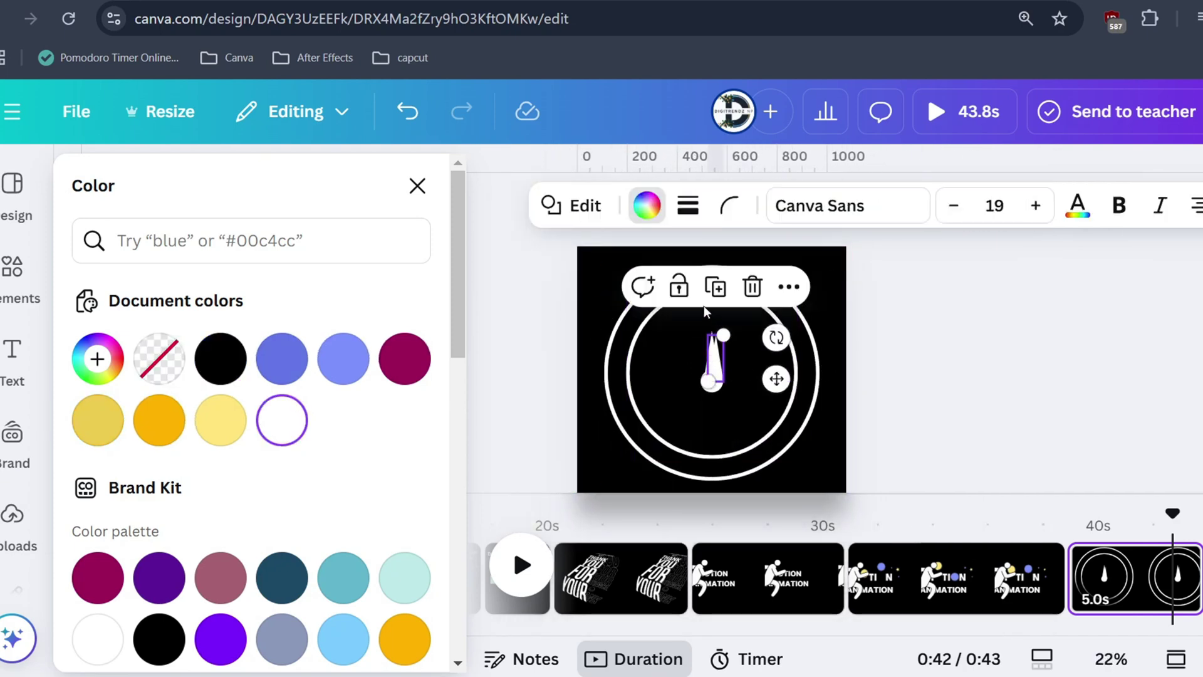
left_click_drag(776, 338, 642, 392)
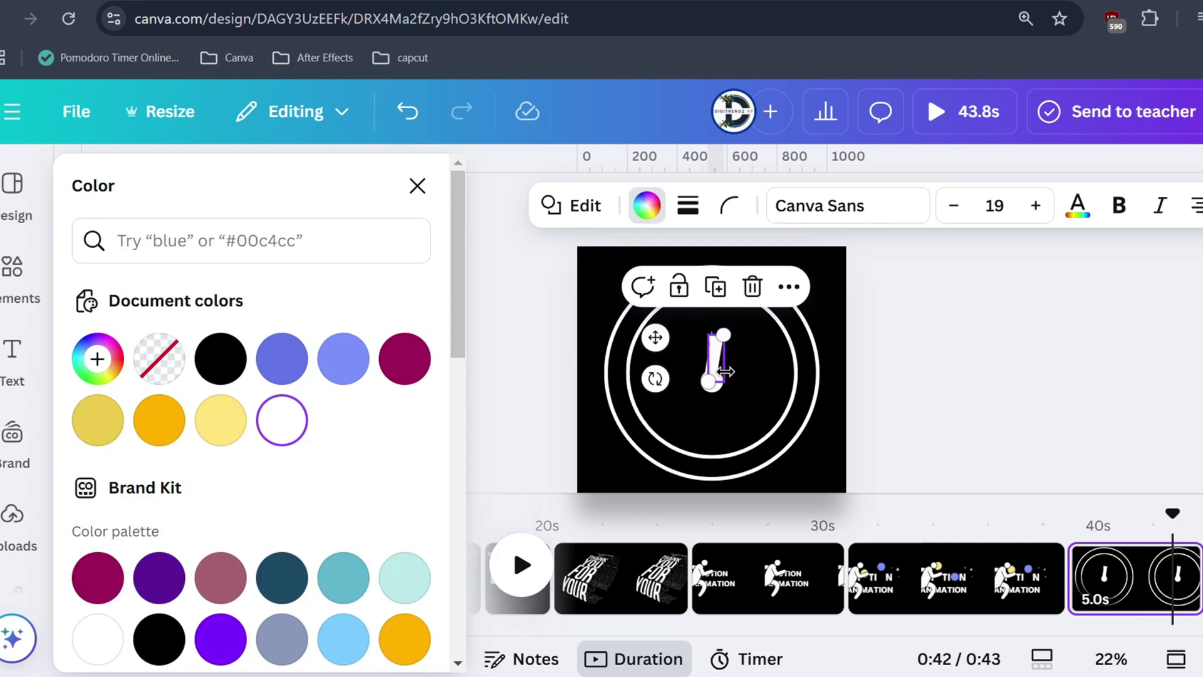
scroll(741, 357, "up", 3, "ctrl")
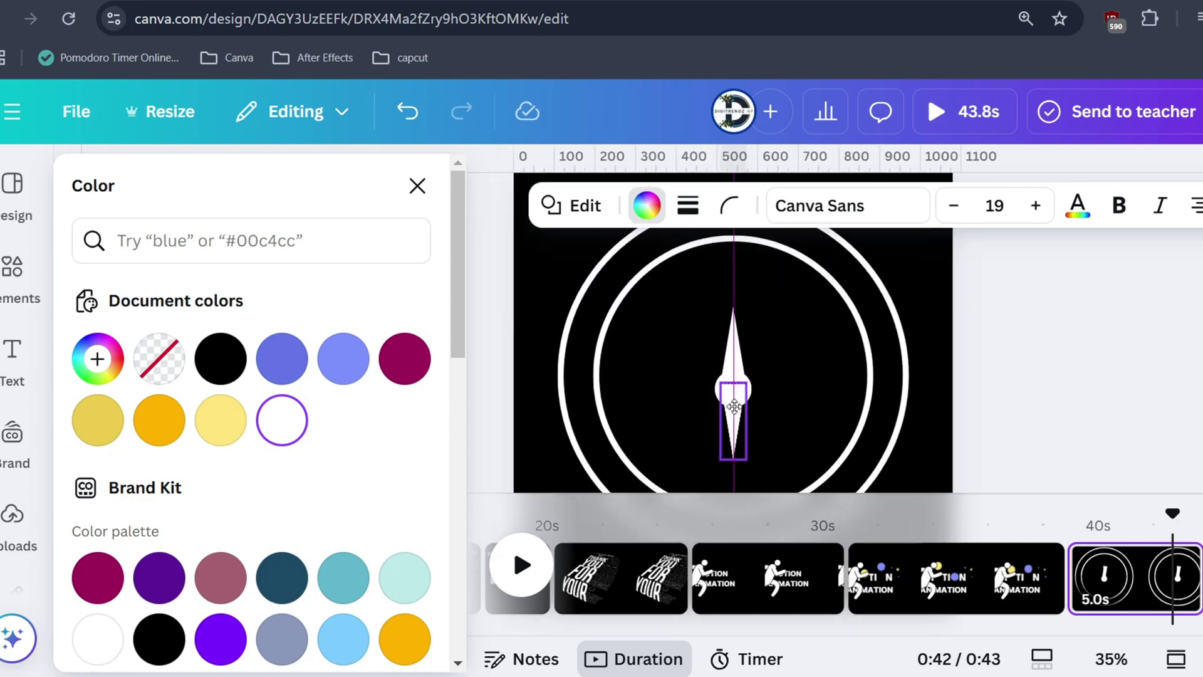
scroll(708, 401, "down", 3, "ctrl")
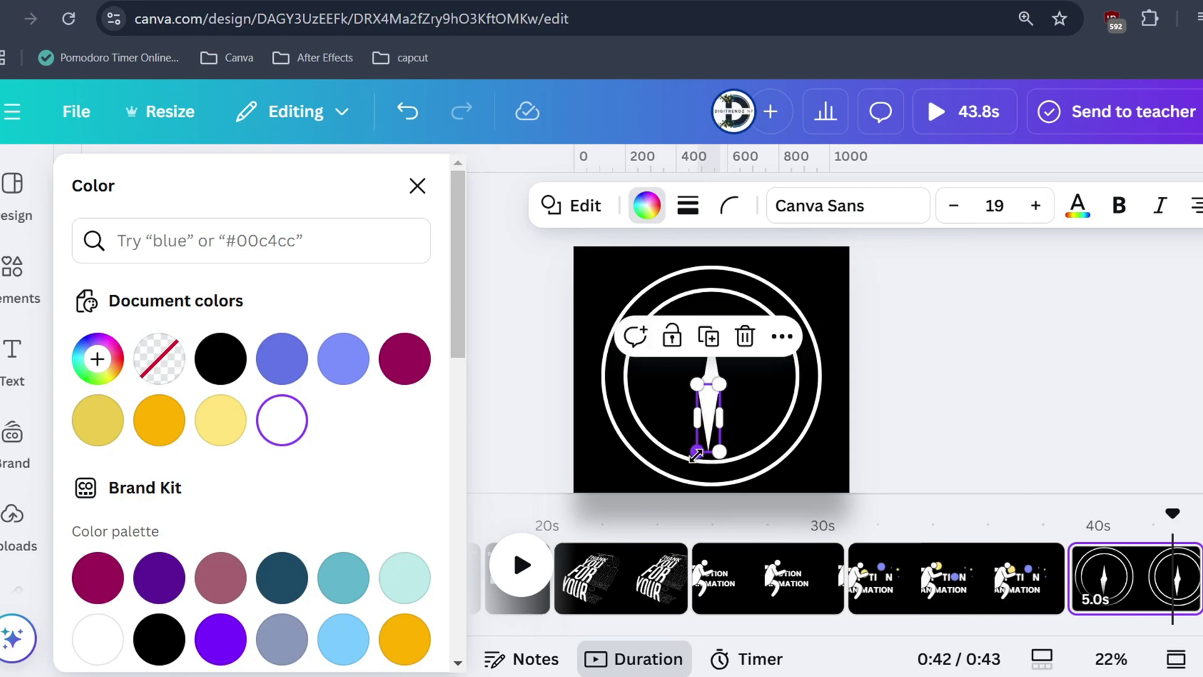
key("ctrl+z")
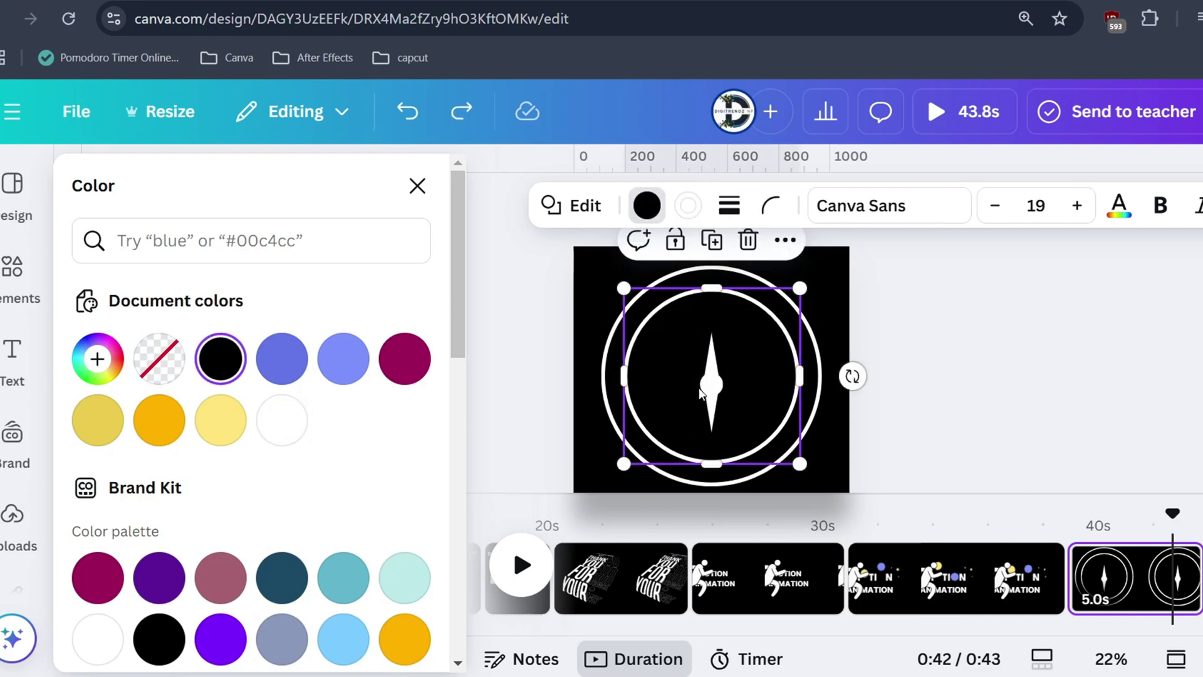
Duplicate the compass page 16 as a new page 17
left_click(710, 354)
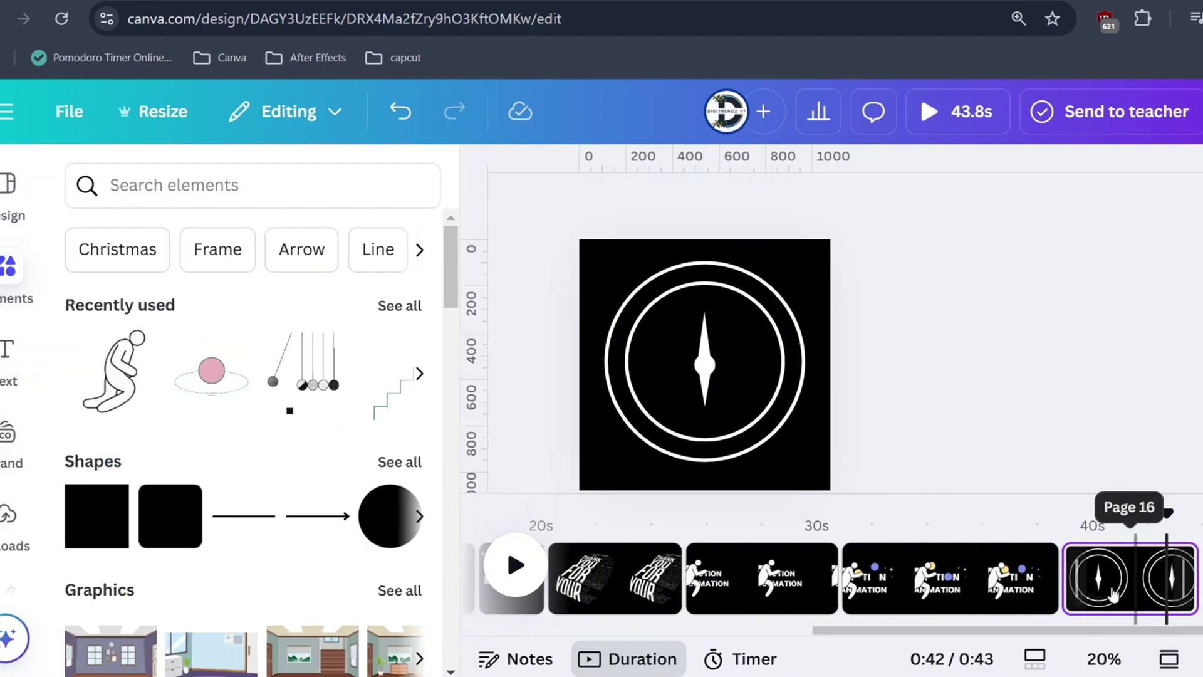
right_click(1128, 573)
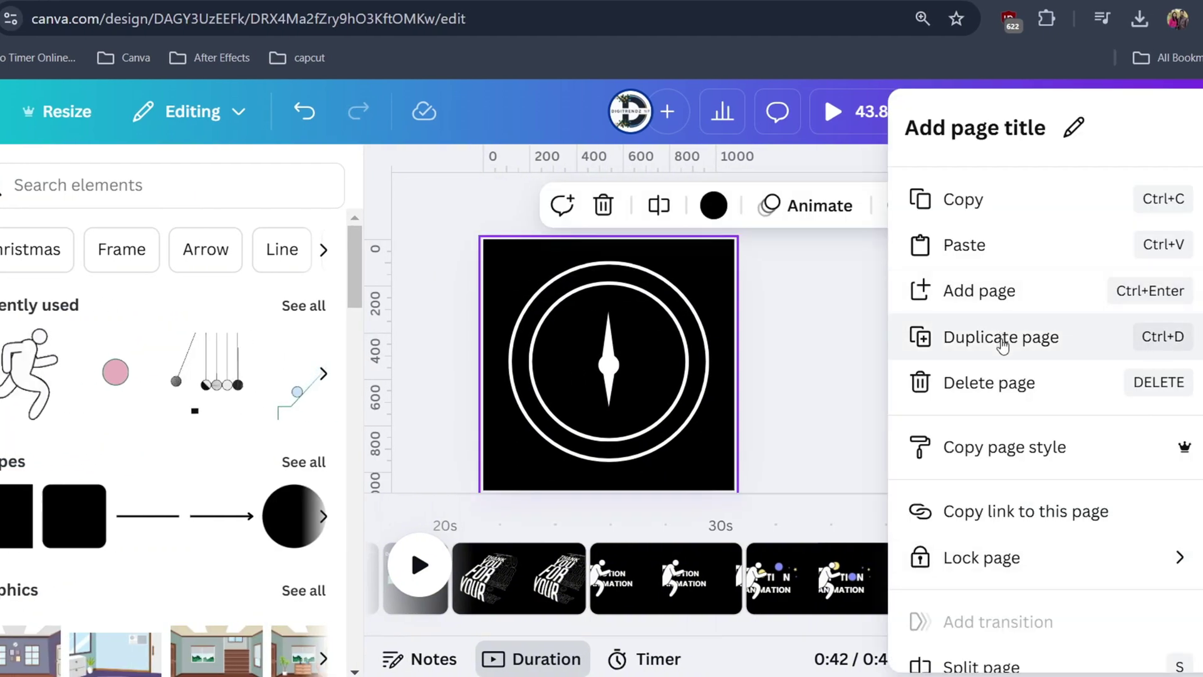
left_click(1002, 338)
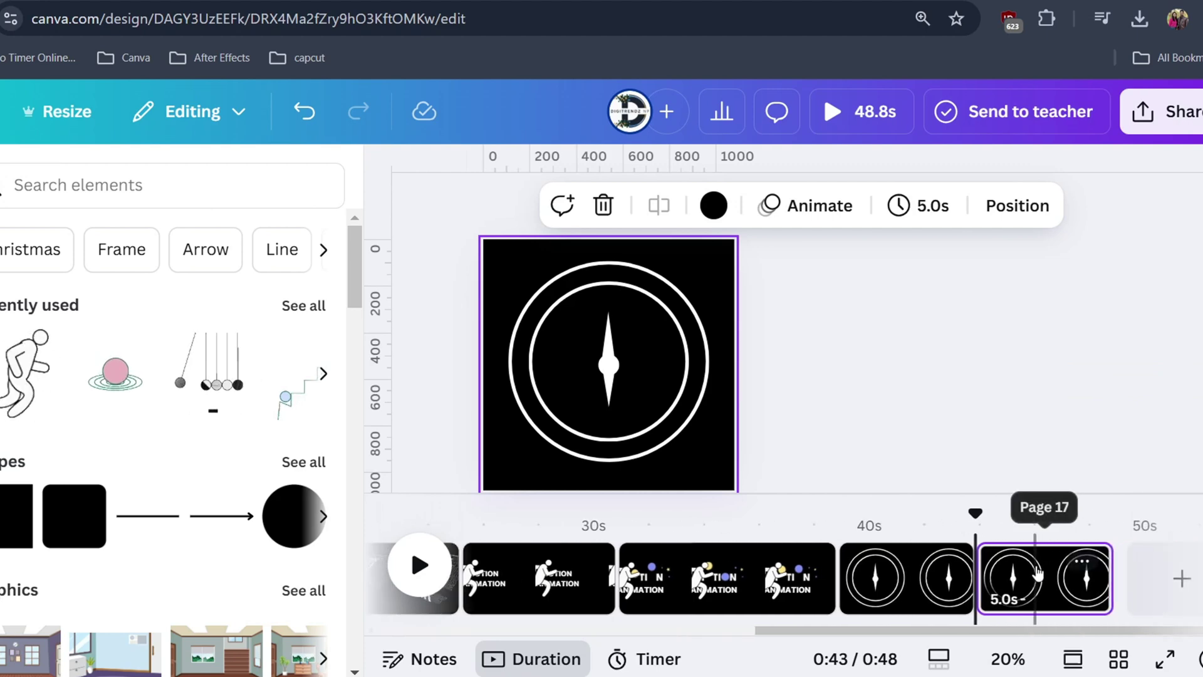
Delete both dial circles and the lower needle half from the new page
left_click(706, 334)
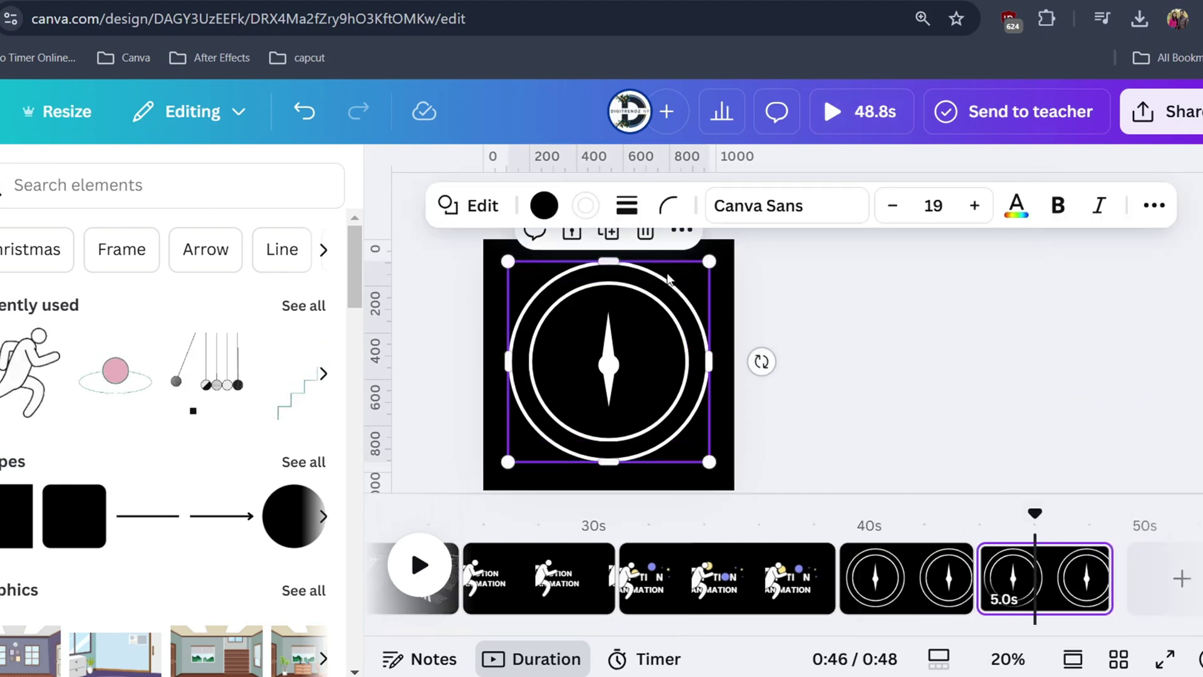
key("Delete")
left_click(663, 303)
key("Delete")
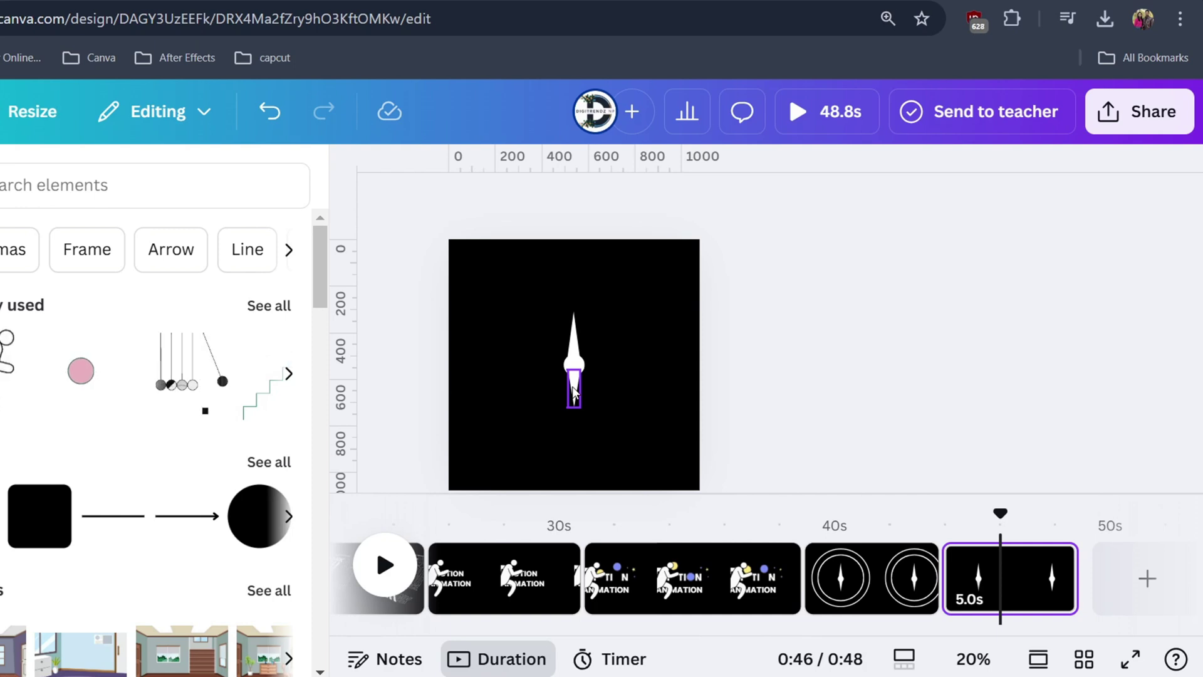
left_click(574, 394)
key("Delete")
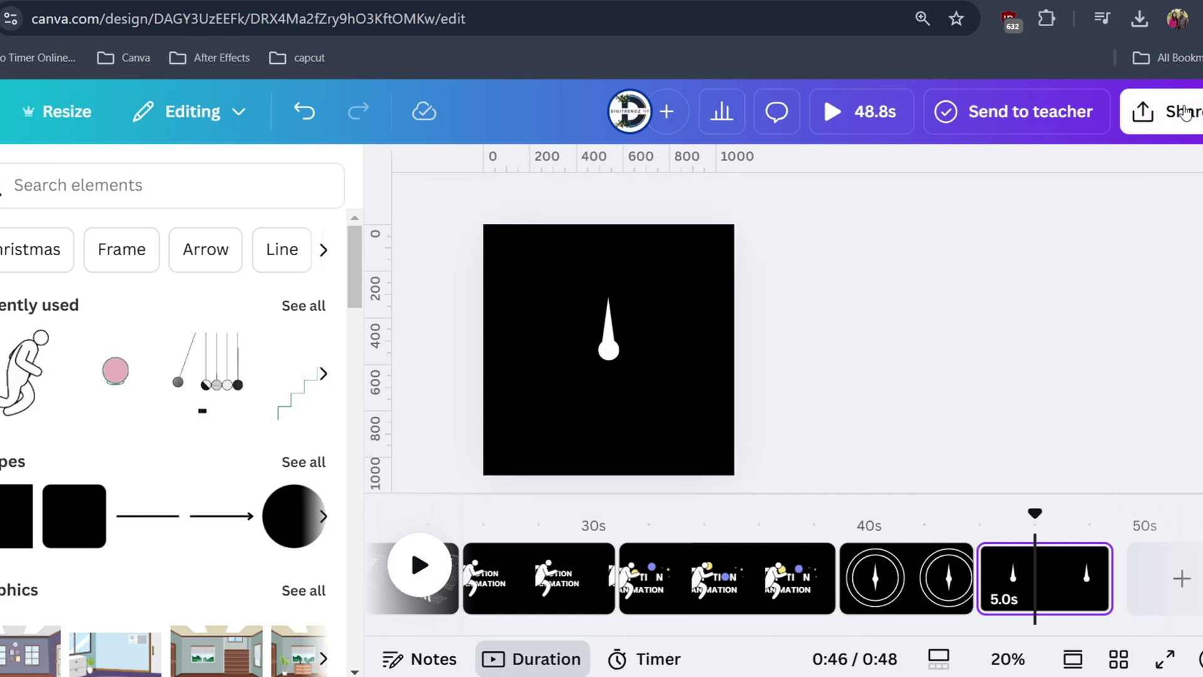
Set the download format to PNG with a transparent background
left_click(1185, 112)
left_click(834, 580)
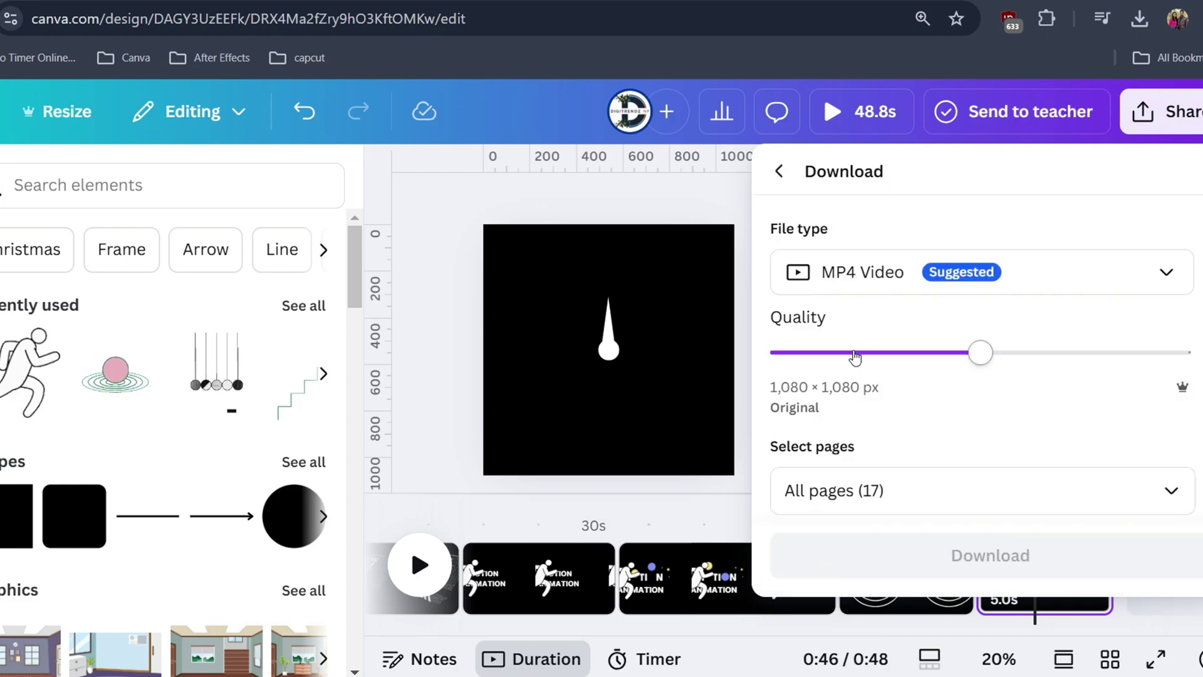
left_click(821, 271)
left_click(851, 403)
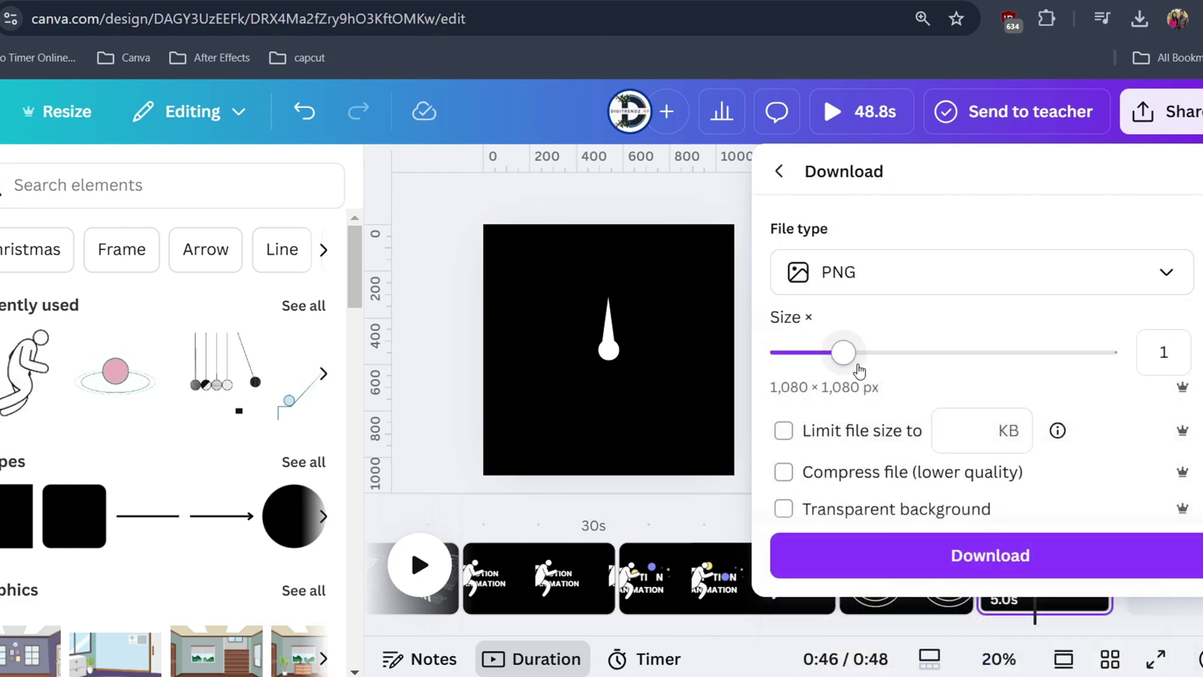
scroll(896, 395, "down", 3)
left_click(844, 311)
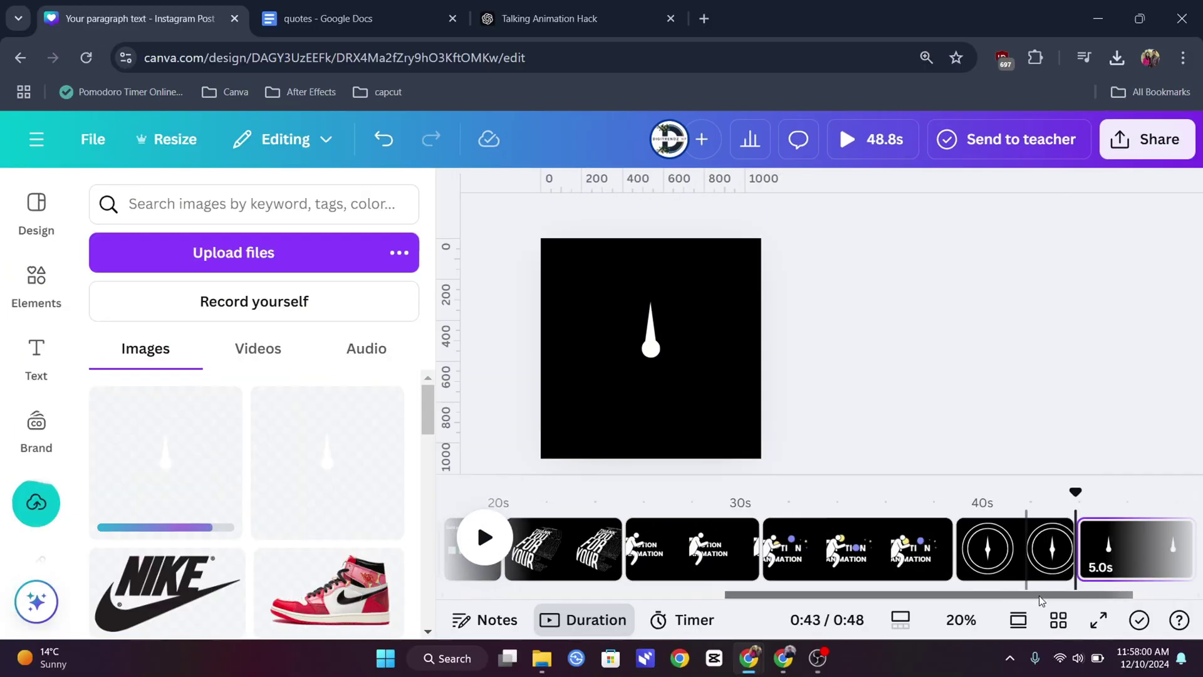
On the compass page, select the existing needle on the compass and slightly resize it
left_click_drag(1036, 594, 1101, 594)
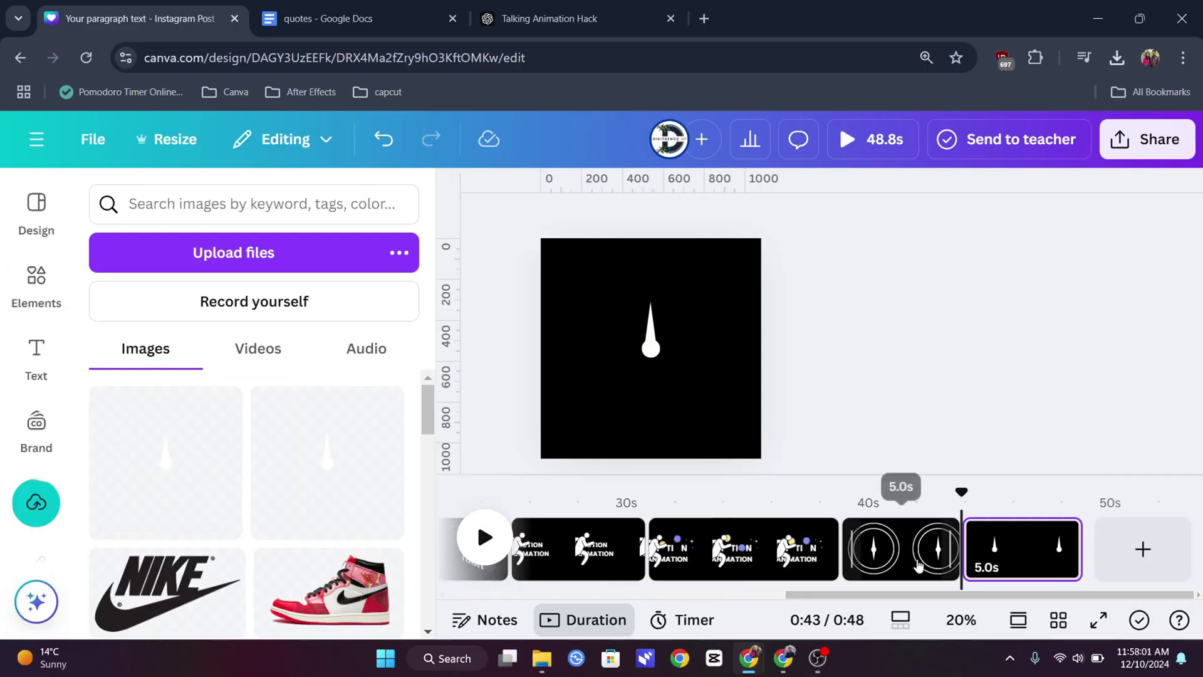
left_click(899, 549)
left_click(611, 351)
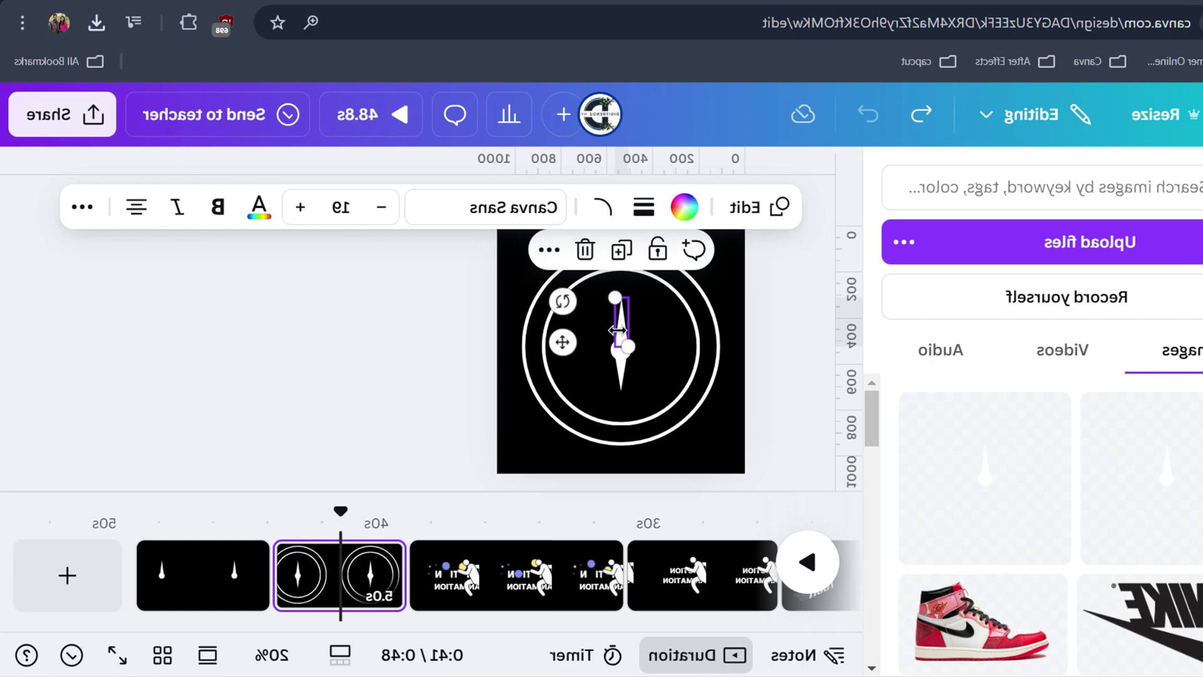
left_click_drag(615, 391, 620, 392)
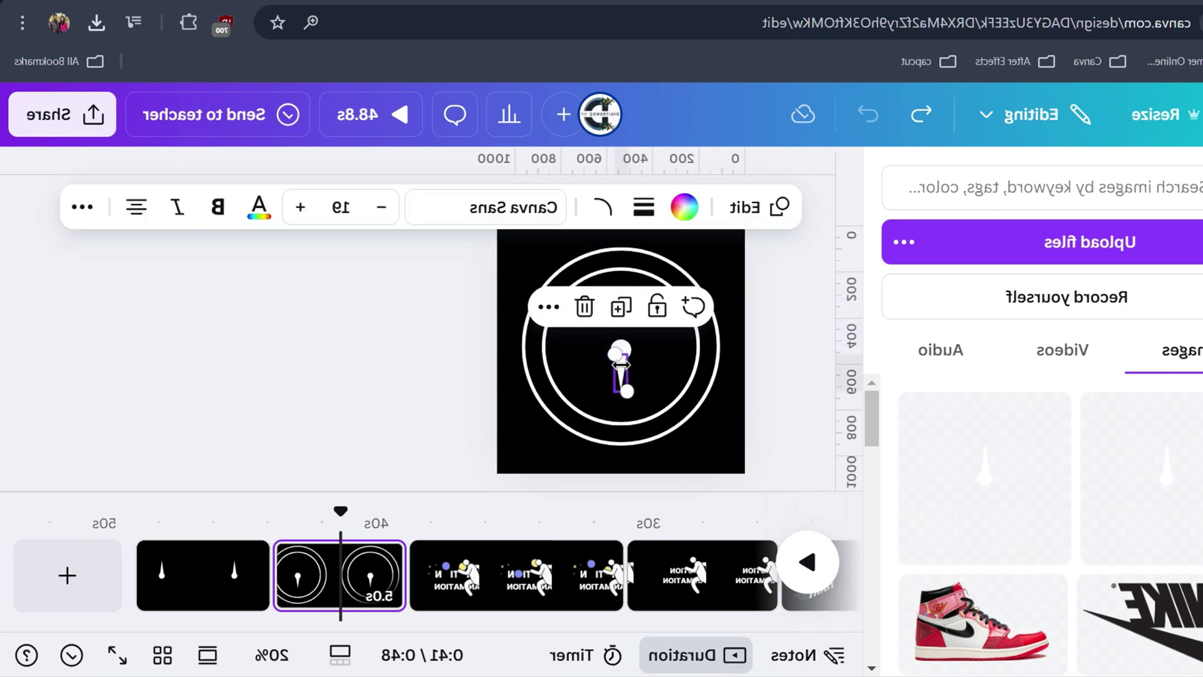
scroll(621, 364, "up", 3, "ctrl")
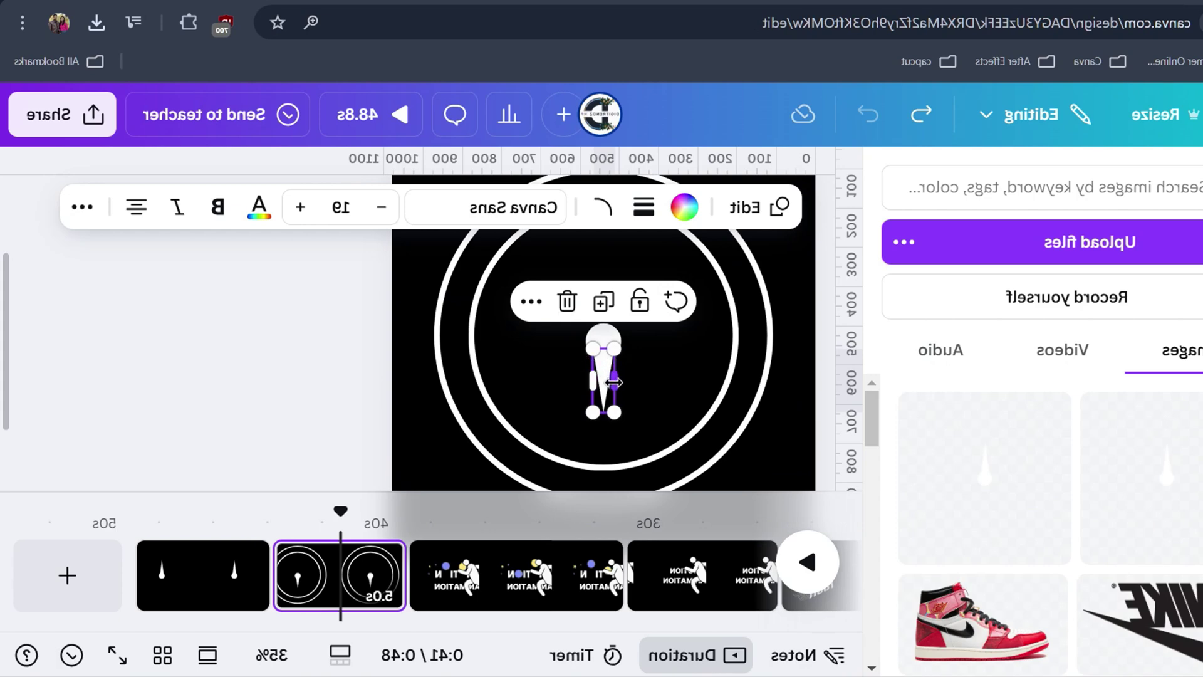
Place the uploaded needle image at the centre of the compass dial
mouse_move(1153, 495)
left_mouse_down()
mouse_move(603, 379)
mouse_move(610, 321)
left_mouse_up()
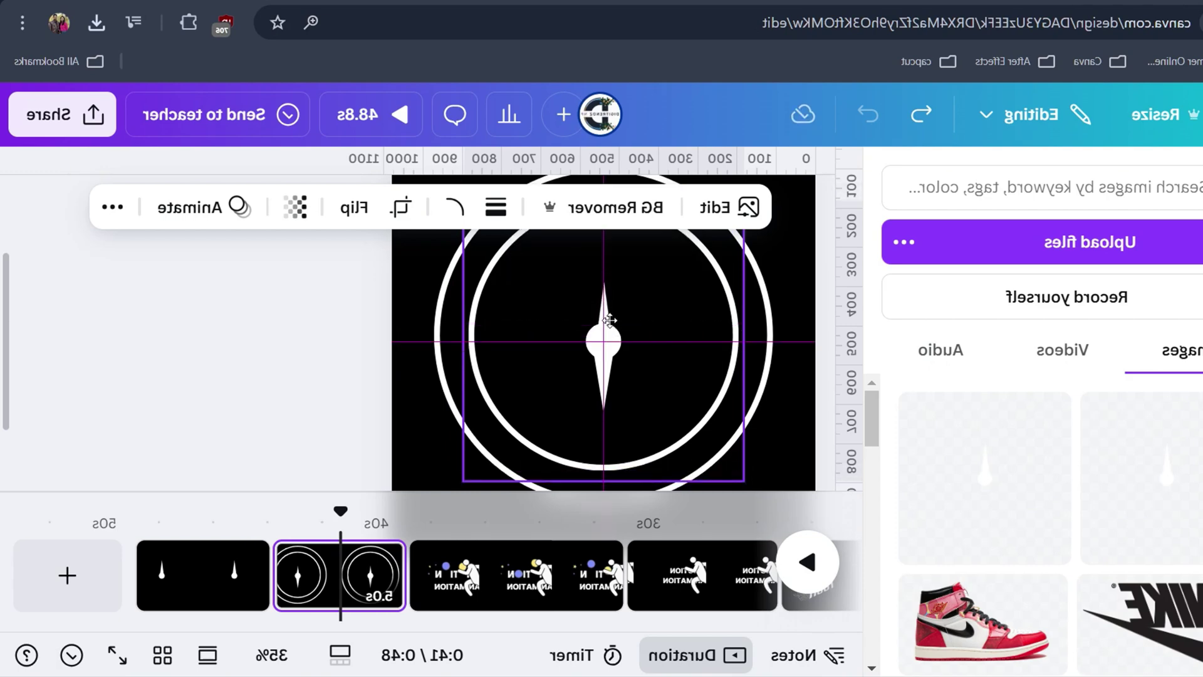
left_click_drag(607, 307, 609, 307)
scroll(686, 307, "down", 2)
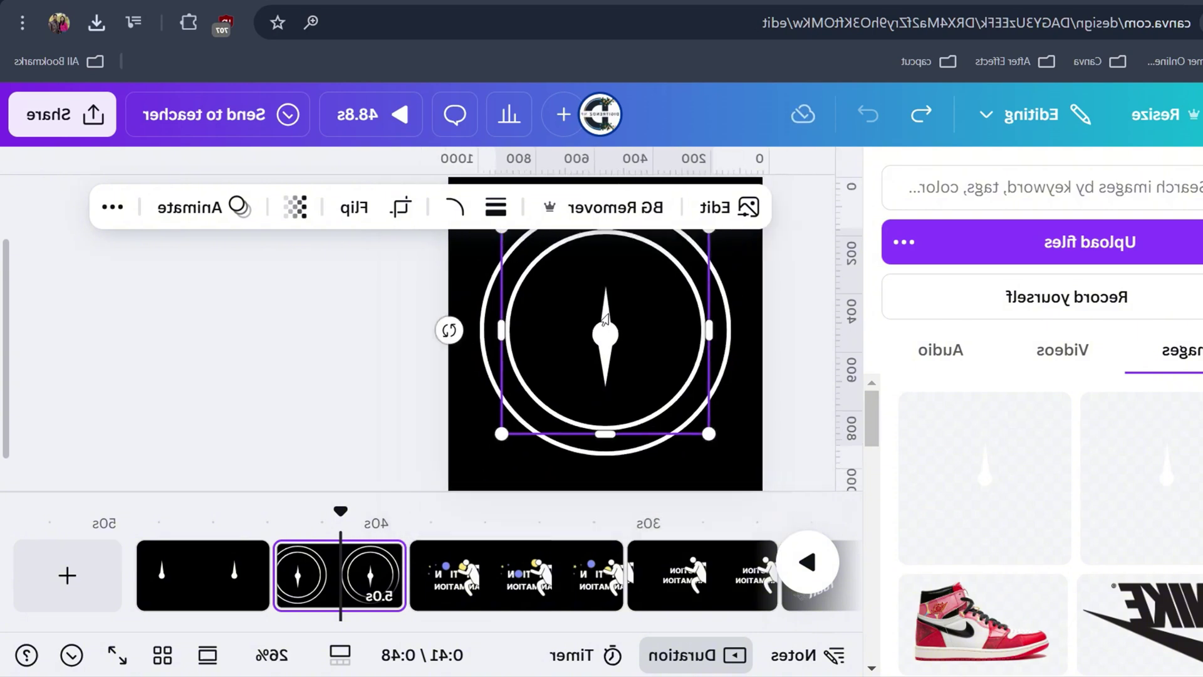
scroll(686, 307, "down", 3)
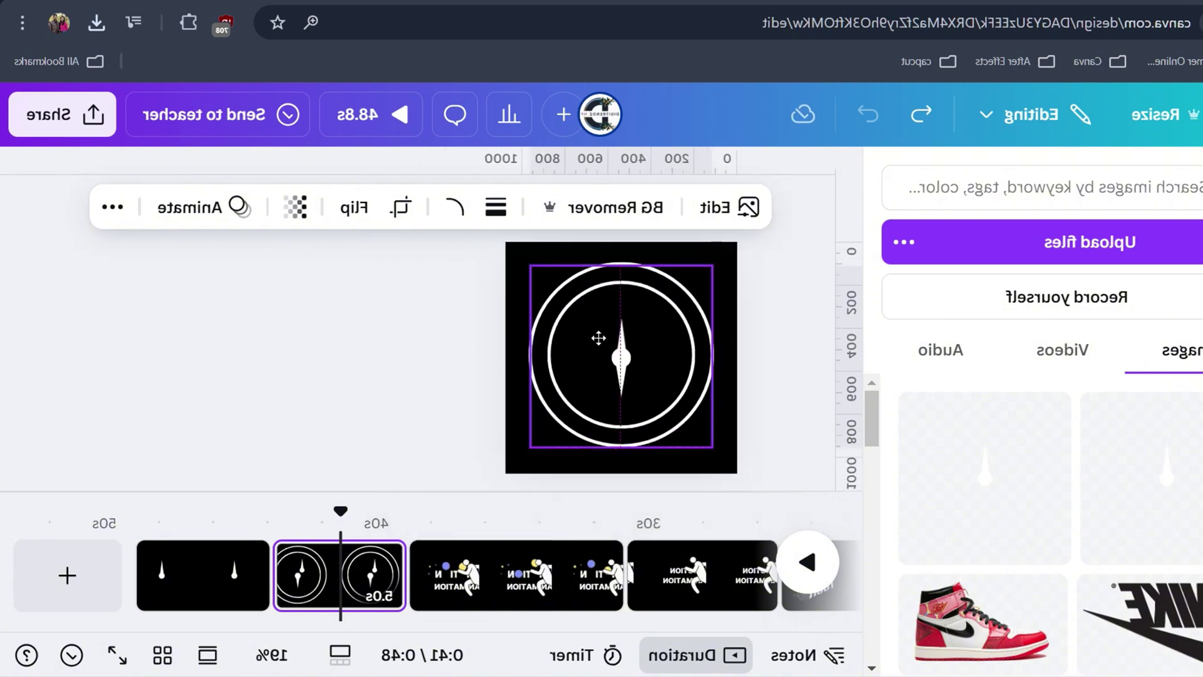
Enlarge the compass image to about 1,032 wide, centre it, and keep it straight
left_click_drag(530, 248, 525, 249)
left_click(496, 207)
left_click(721, 263)
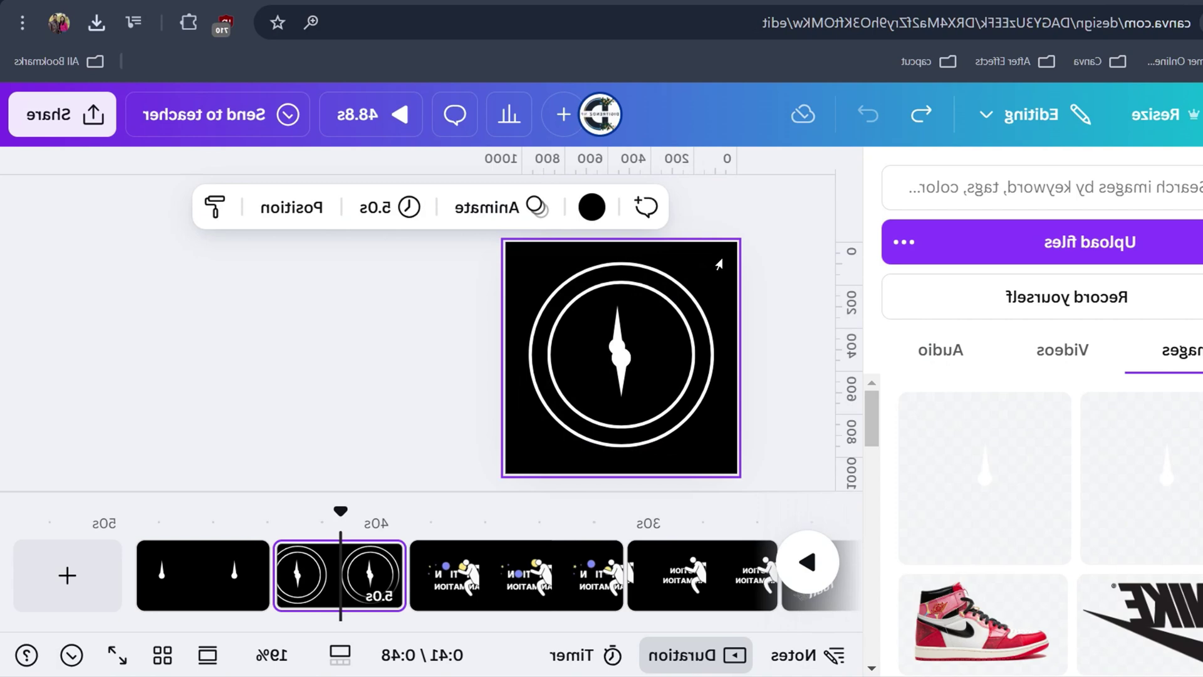
left_click(649, 304)
left_click_drag(710, 259, 784, 248)
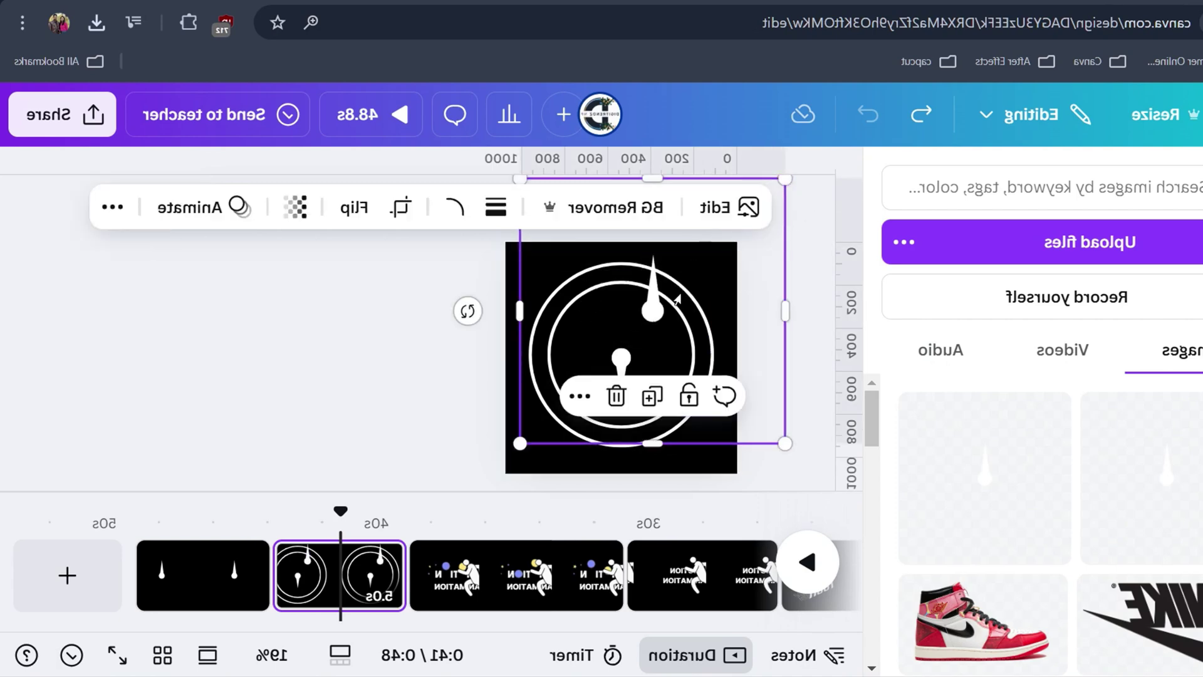
left_click_drag(649, 303, 619, 339)
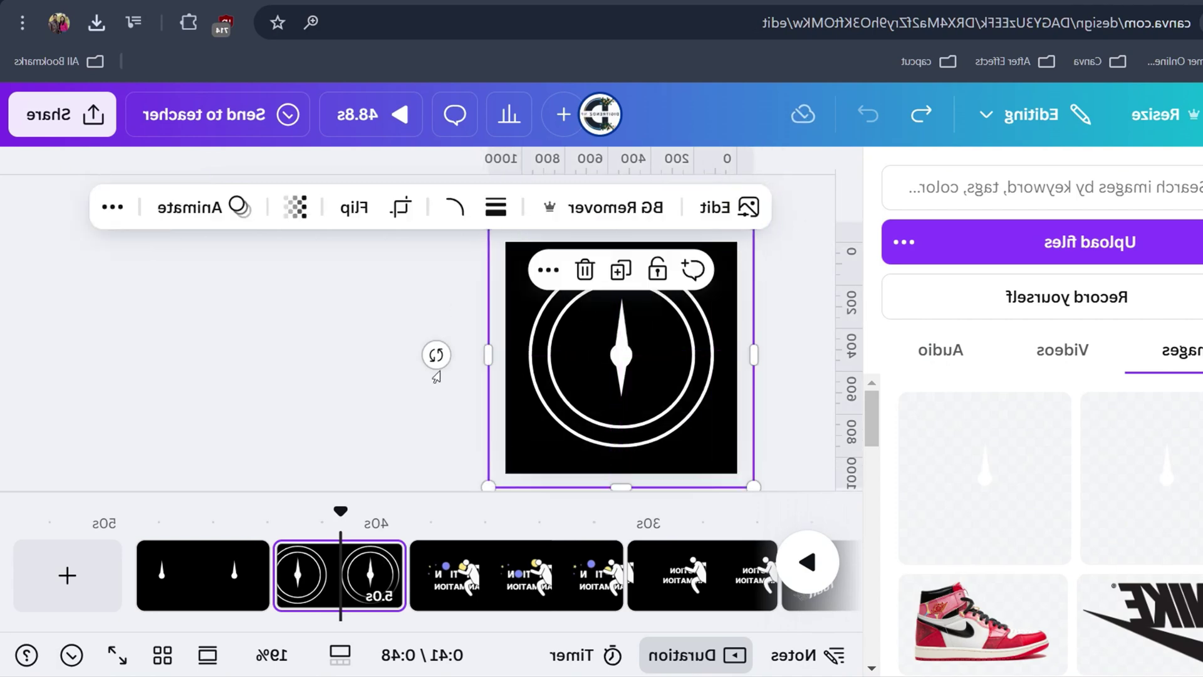
scroll(620, 358, "up", 3)
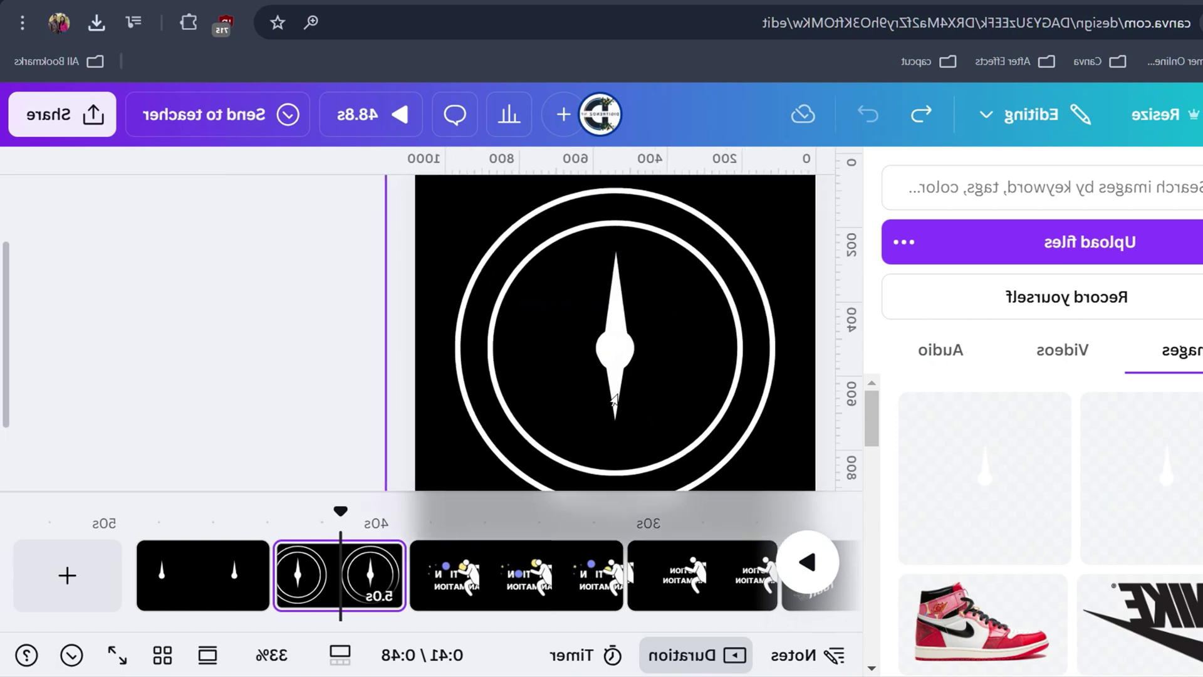
left_click_drag(323, 347, 345, 335)
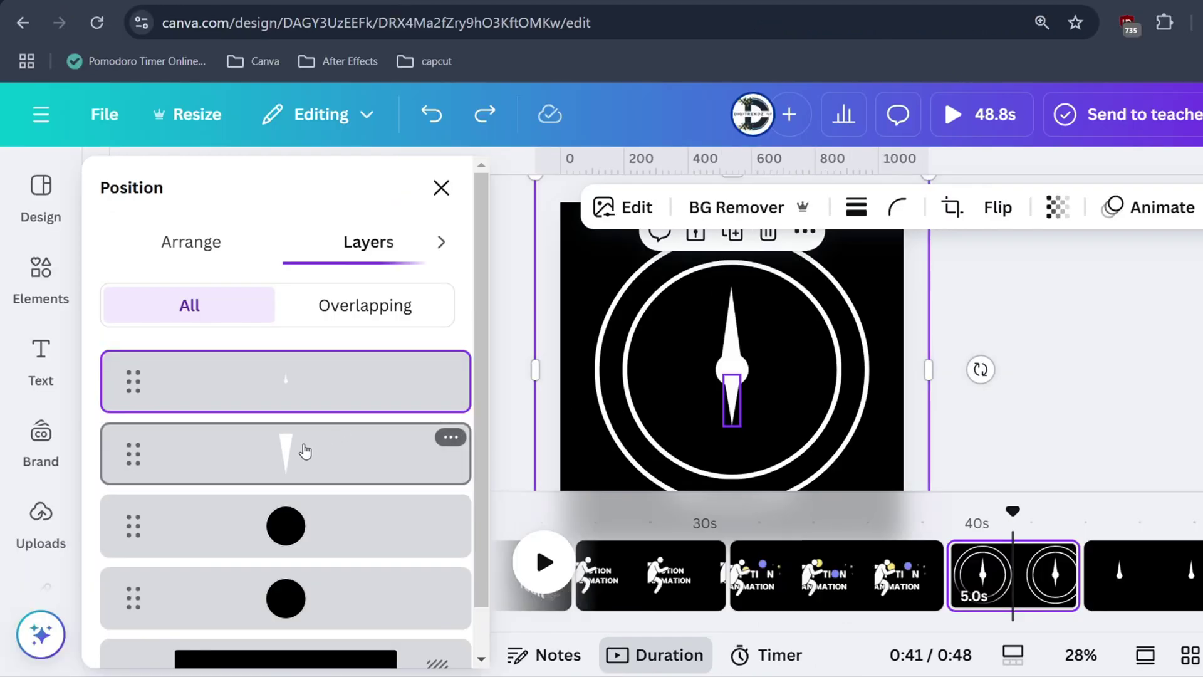
Bring the needle layer to the top and rotate the needle around the dial
left_click_drag(304, 451, 295, 376)
left_click(765, 406)
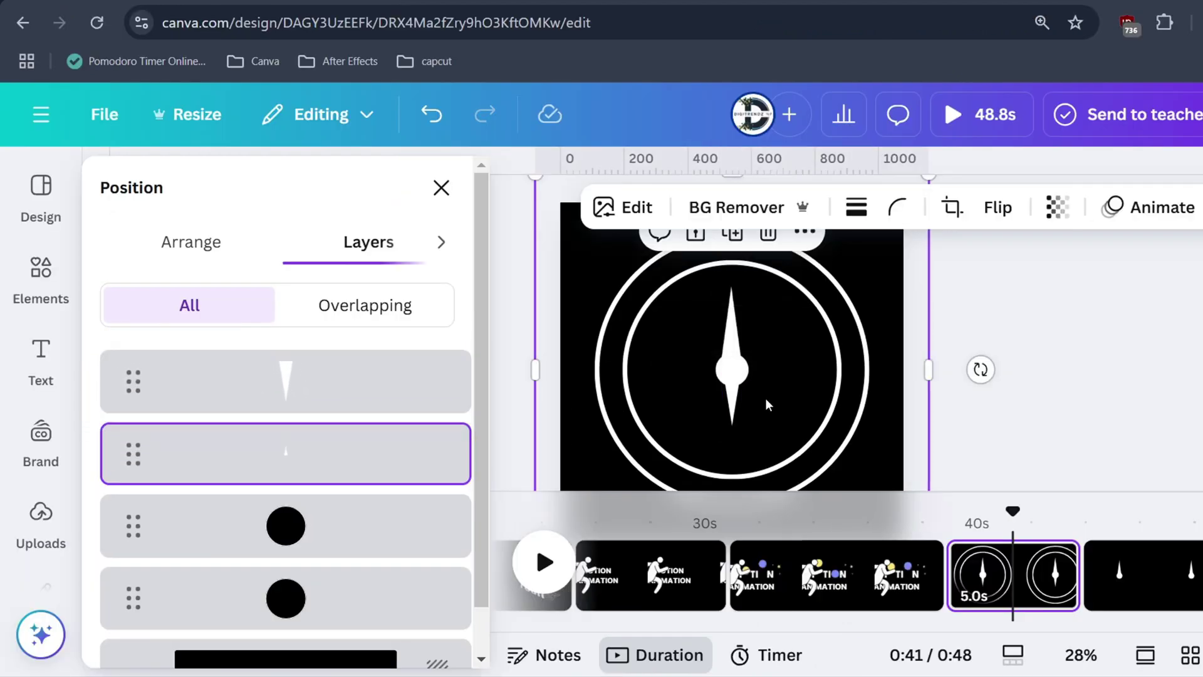
scroll(796, 392, "down", 2)
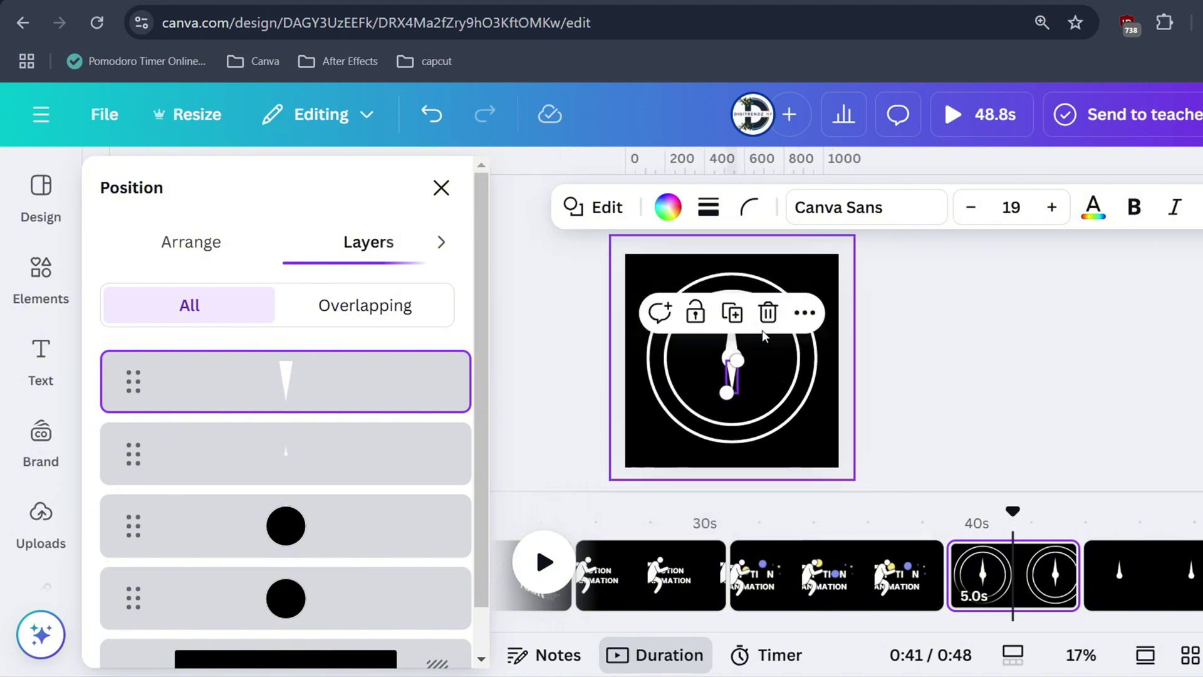
scroll(750, 340, "down", 1)
left_click_drag(753, 307, 740, 325)
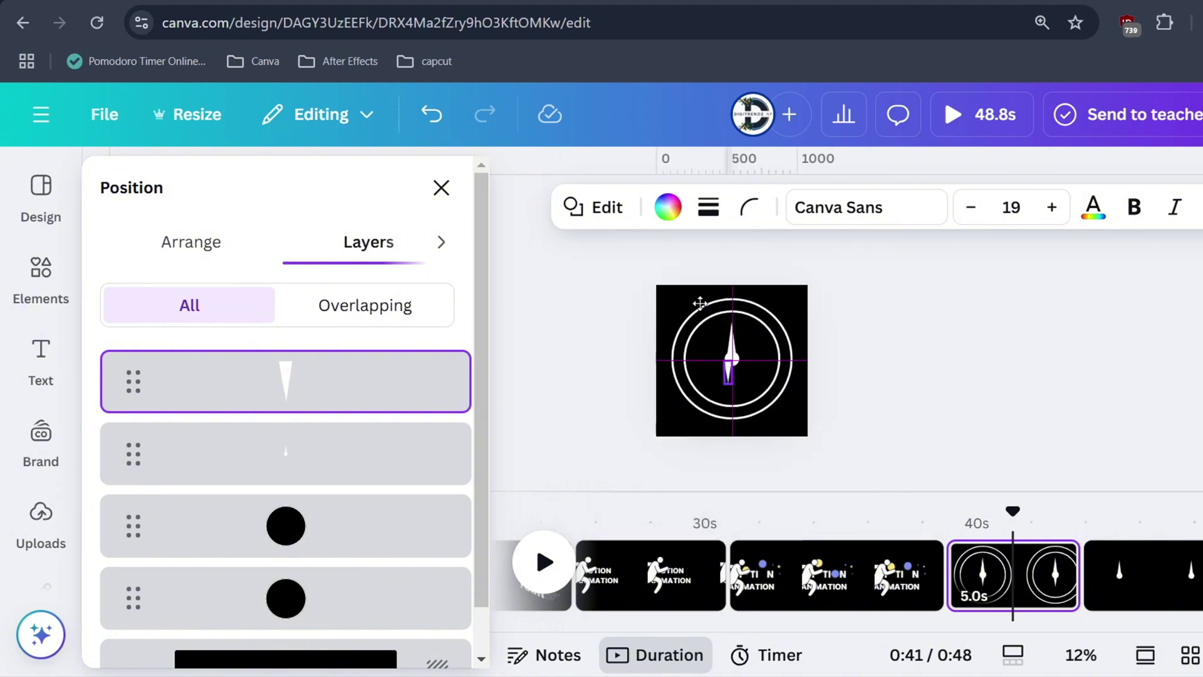
scroll(740, 325, "up", 2)
scroll(771, 351, "up", 1)
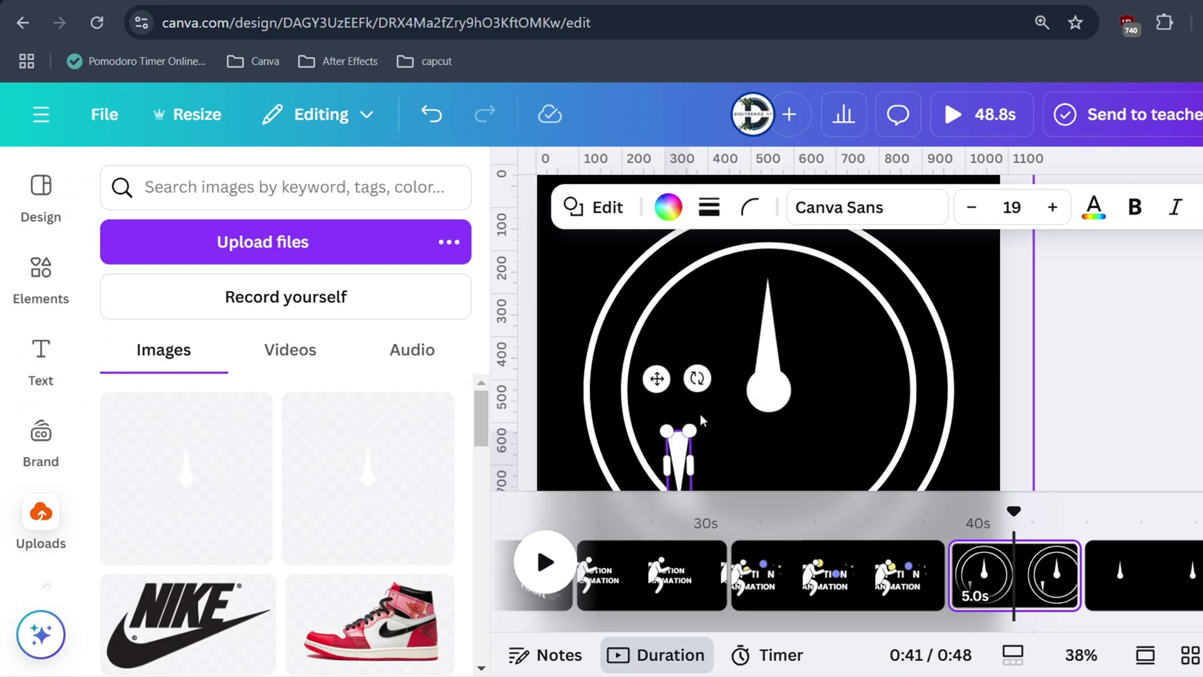
Move the small needle piece to the dial centre and rotate it upright, about 13°
left_click_drag(680, 457, 772, 370)
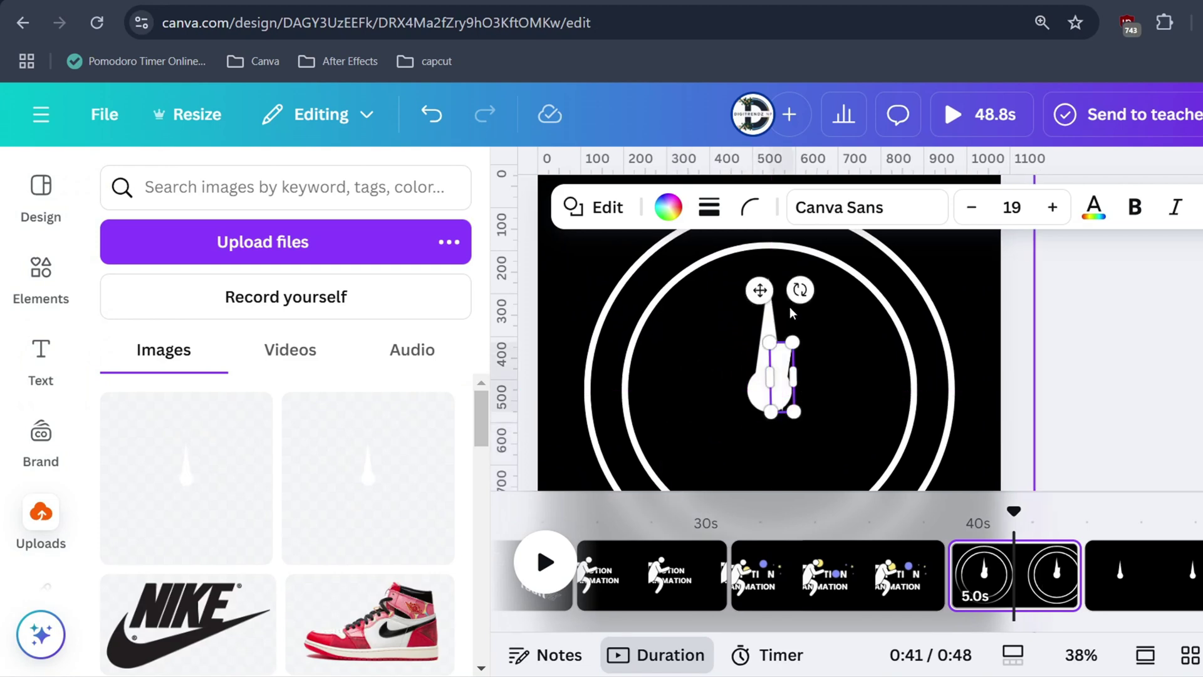
mouse_move(798, 288)
left_mouse_down()
mouse_move(719, 450)
mouse_move(782, 434)
mouse_move(769, 380)
left_mouse_up()
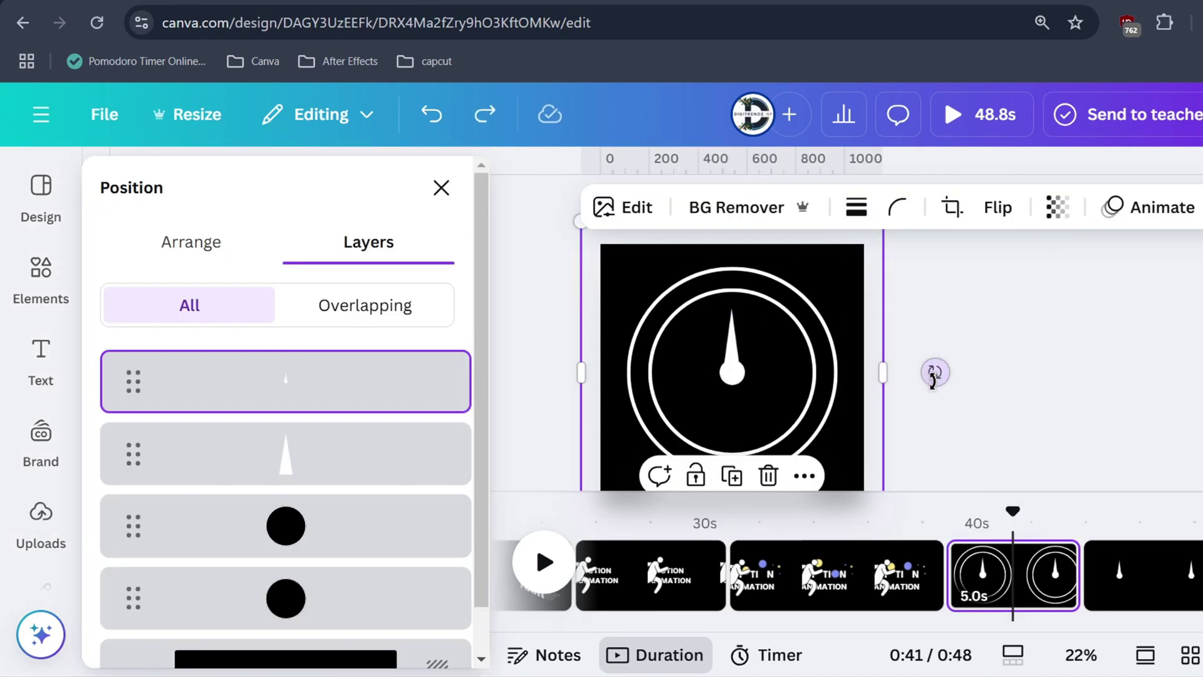
mouse_move(934, 374)
left_mouse_down()
mouse_move(902, 399)
mouse_move(905, 356)
mouse_move(905, 376)
left_mouse_up()
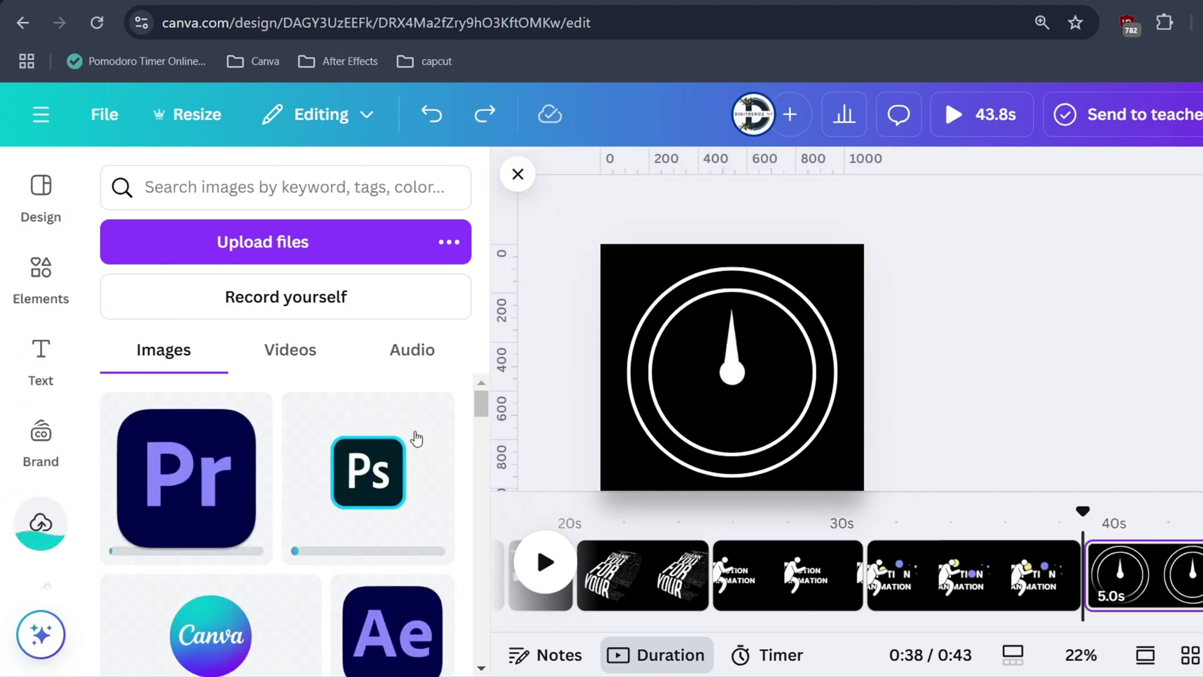
Place the Ae, Ps, Pr and Canva icons at the dial's top, right, bottom and left
scroll(417, 438, "down", 2)
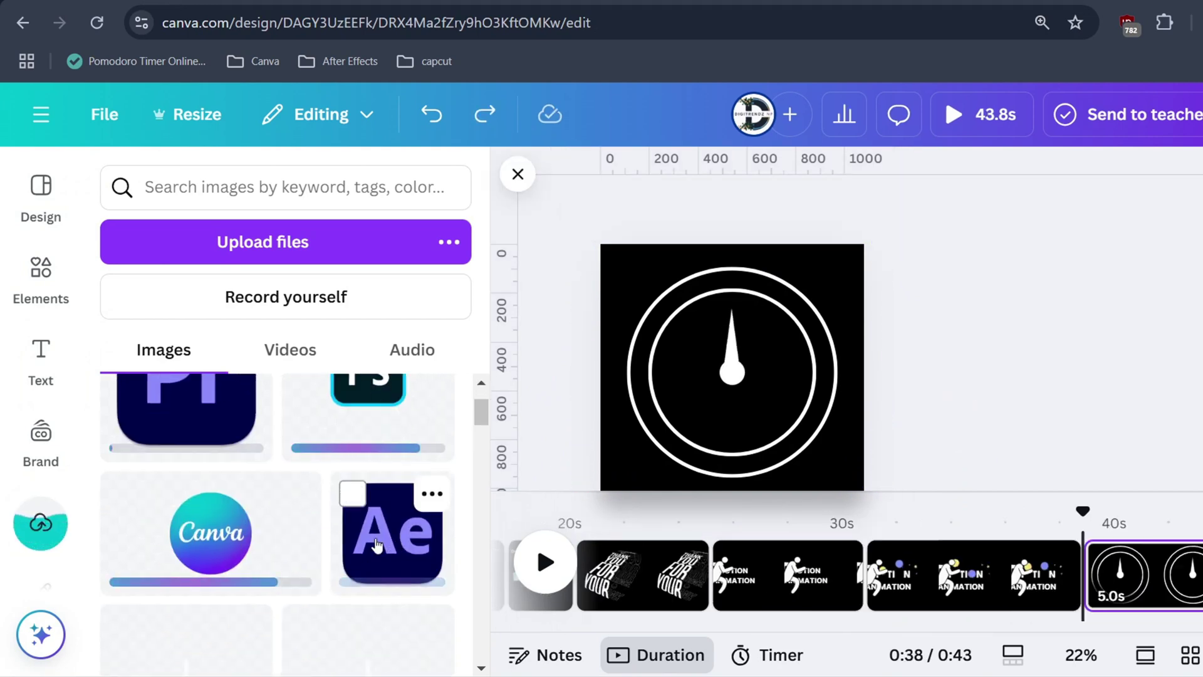
left_click_drag(378, 551, 725, 283)
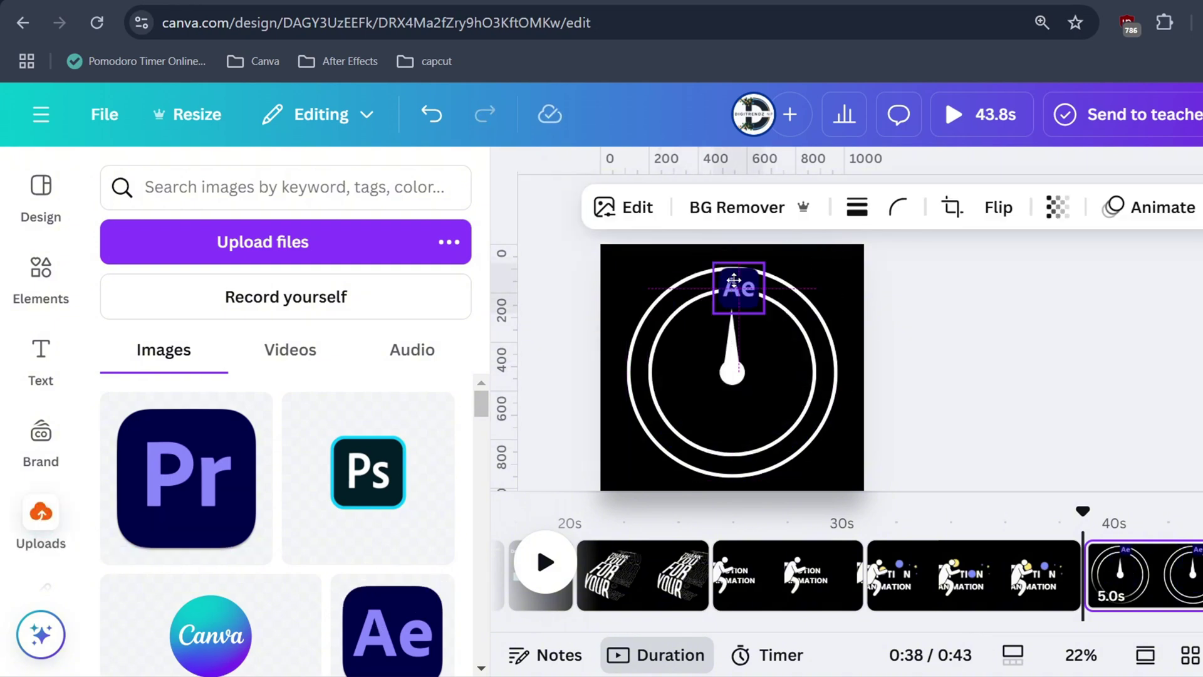
mouse_move(368, 472)
left_mouse_down()
mouse_move(788, 349)
mouse_move(816, 365)
left_mouse_up()
mouse_move(186, 478)
left_mouse_down()
mouse_move(733, 332)
mouse_move(735, 421)
left_mouse_up()
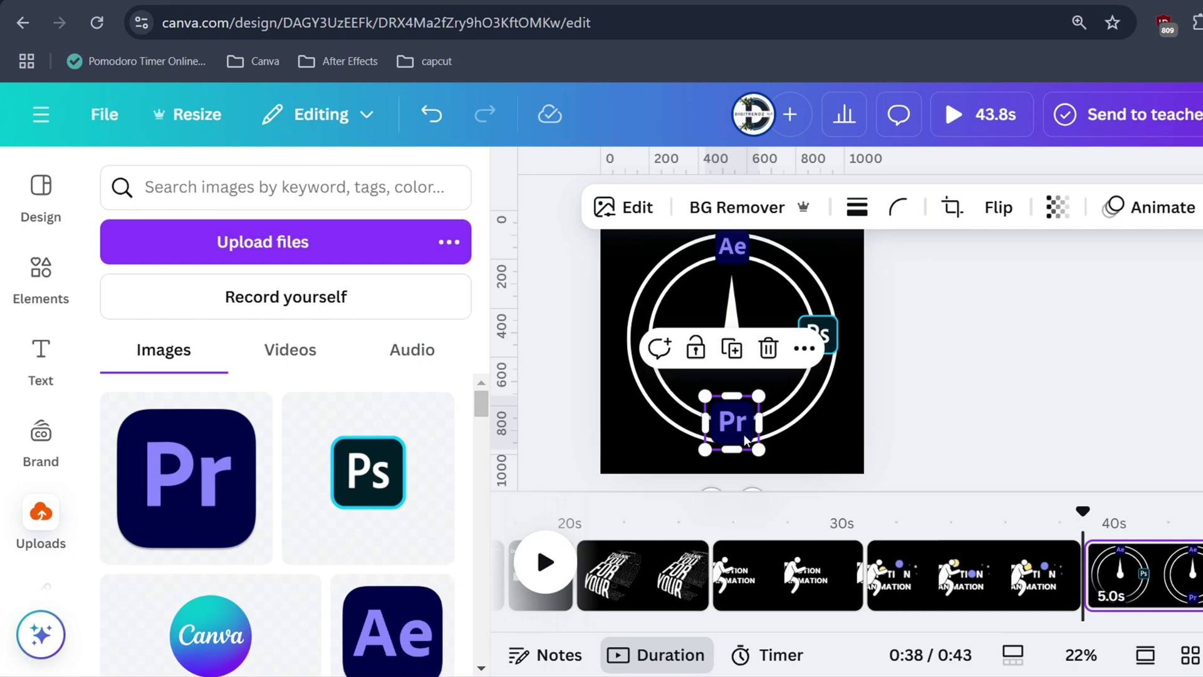
mouse_move(189, 660)
left_mouse_down()
mouse_move(731, 338)
mouse_move(637, 342)
left_mouse_up()
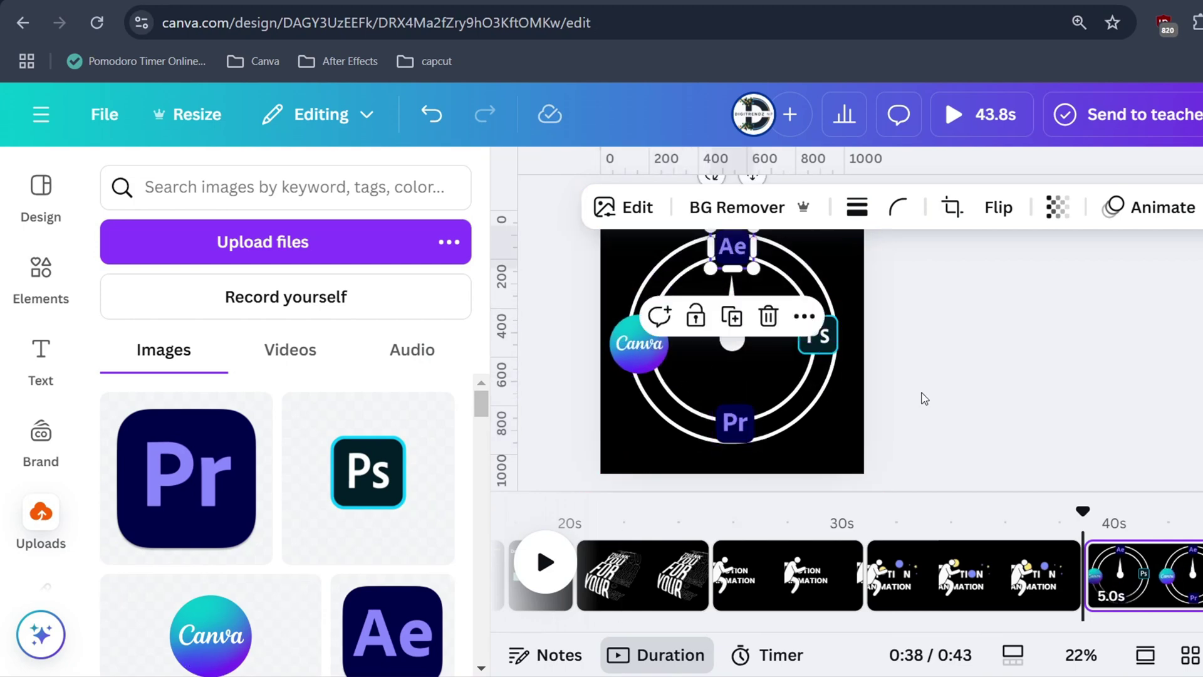
left_click(740, 430)
Add a 'glow' graphic at the top of the dial and try layering it under Ae
left_click(41, 270)
type("g")
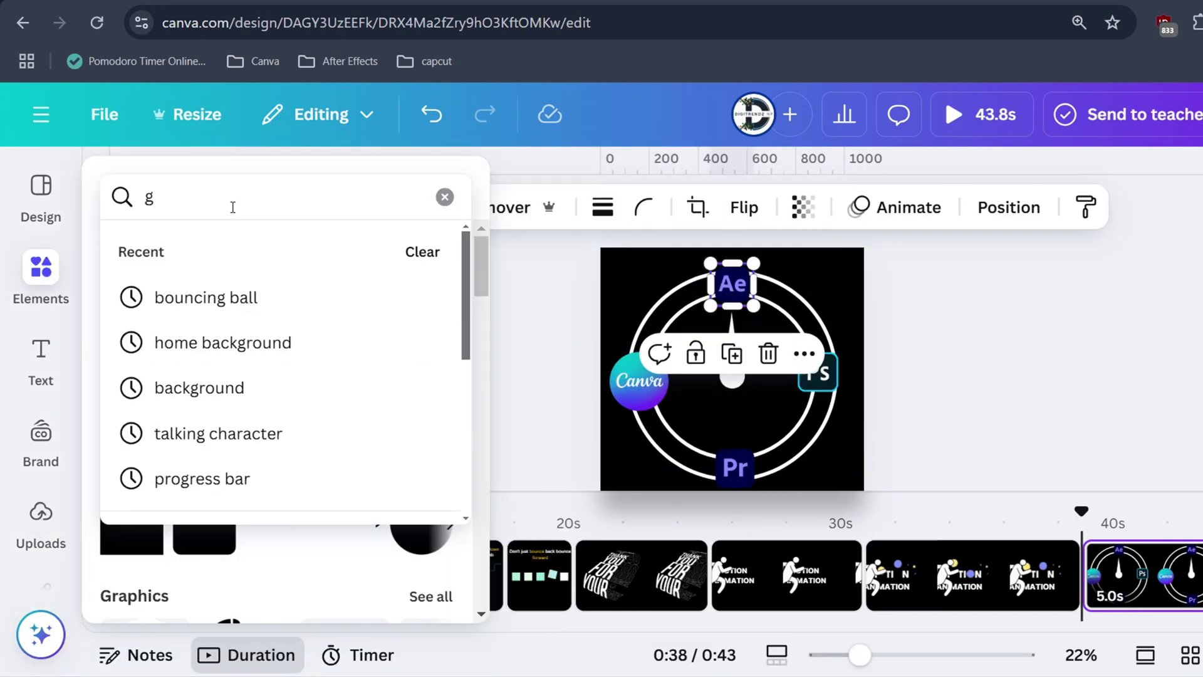
type("low")
left_click(266, 432)
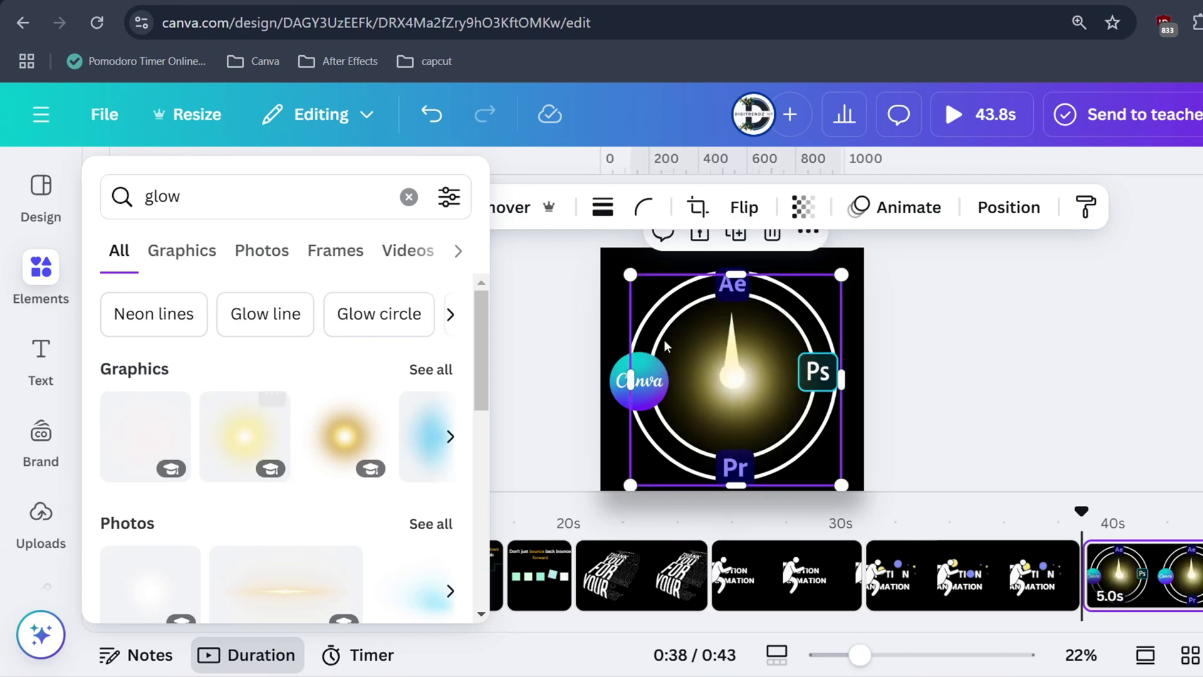
left_click_drag(769, 390, 770, 296)
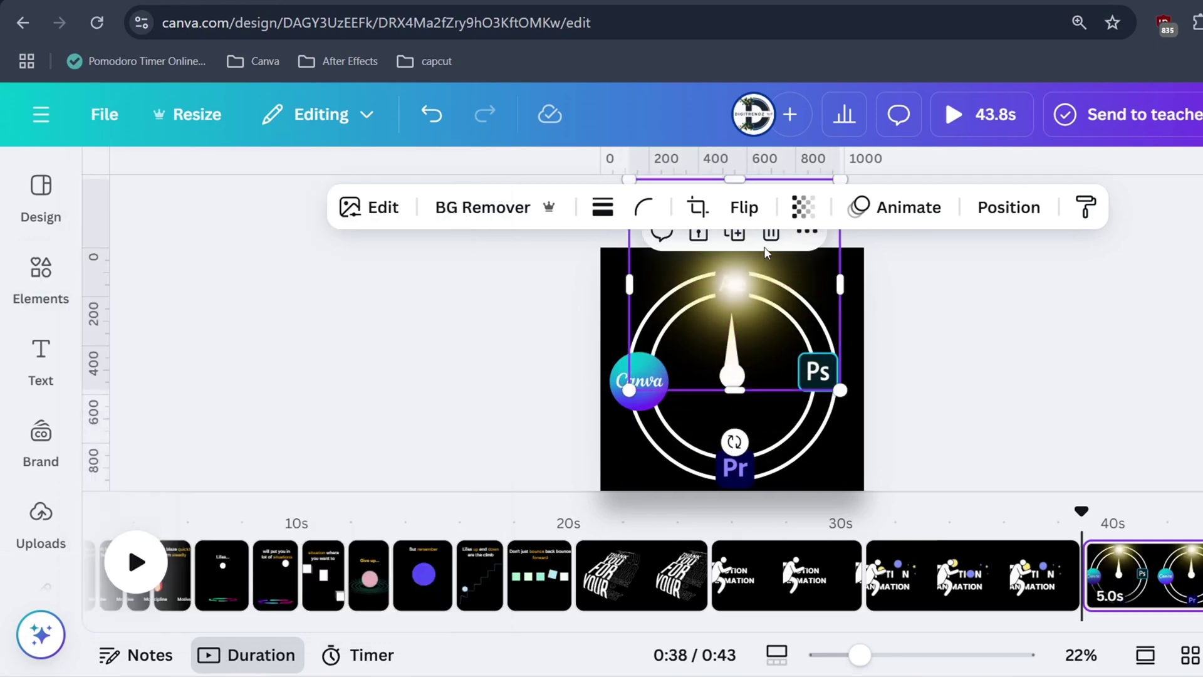
left_click(1009, 207)
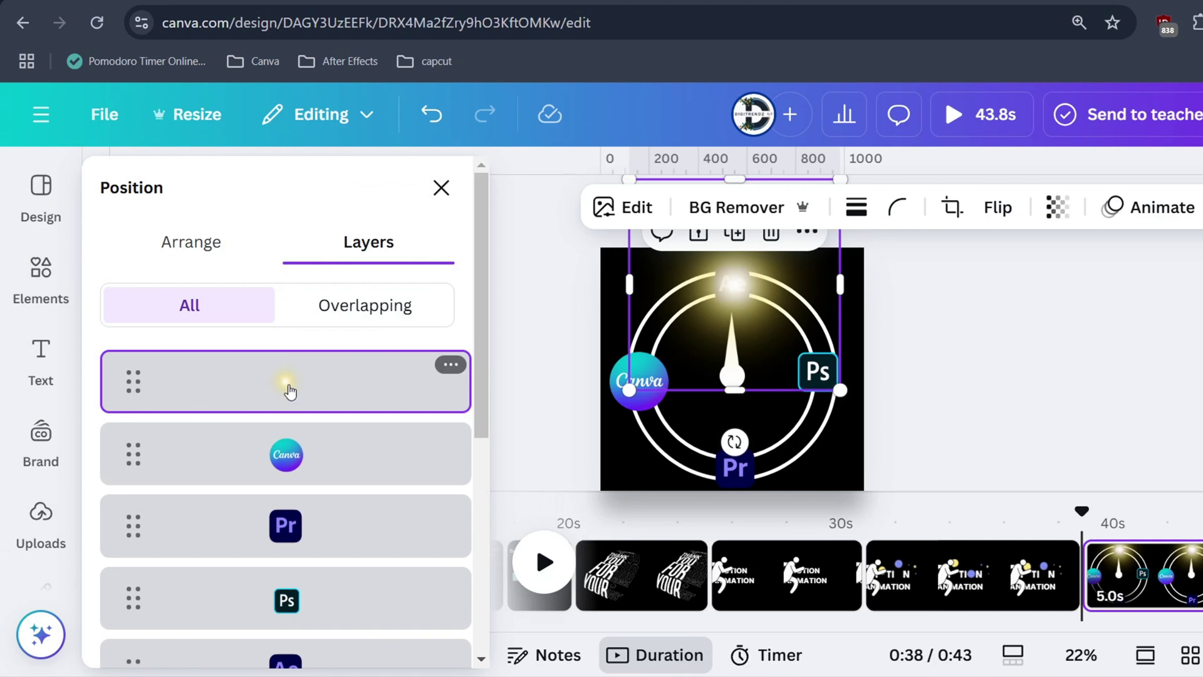
left_click_drag(289, 392, 287, 410)
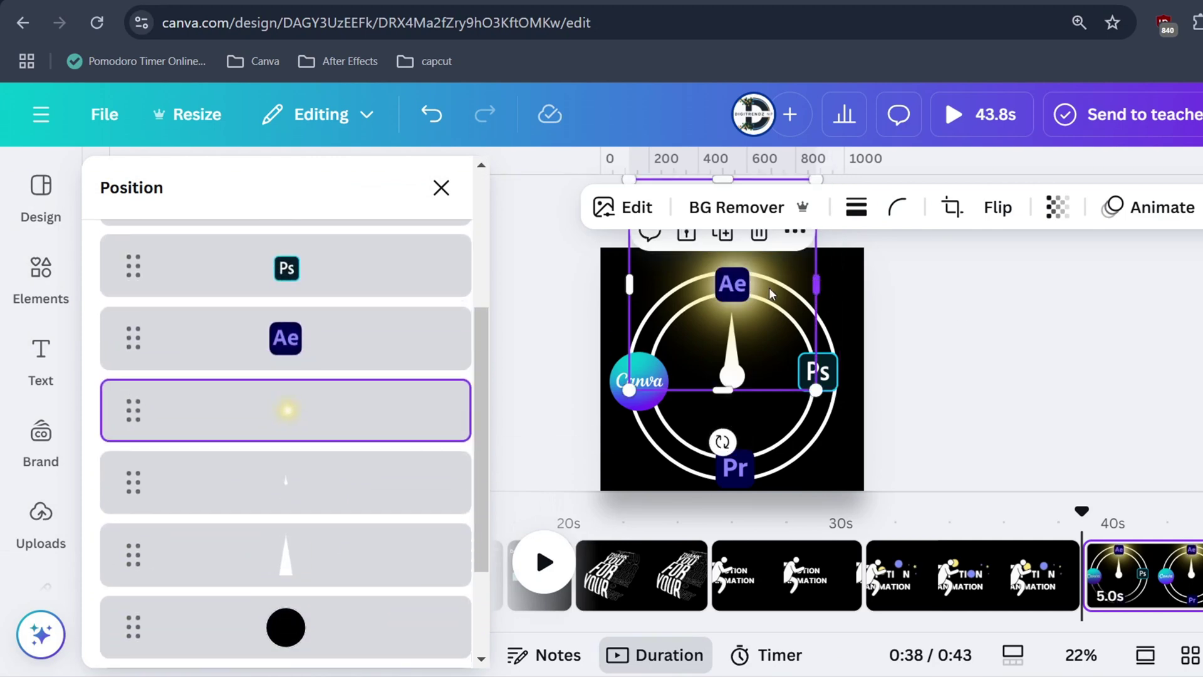
left_click_drag(722, 390, 722, 356)
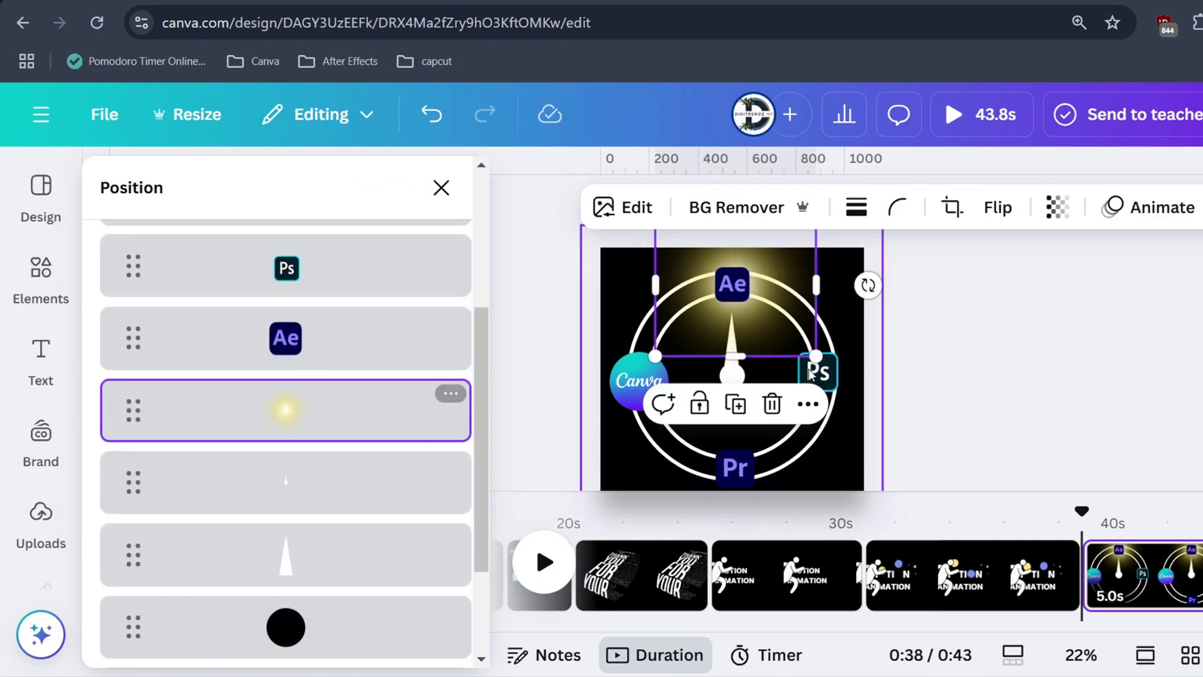
key("ctrl+z")
key("ctrl+z")
key("ctrl+z")
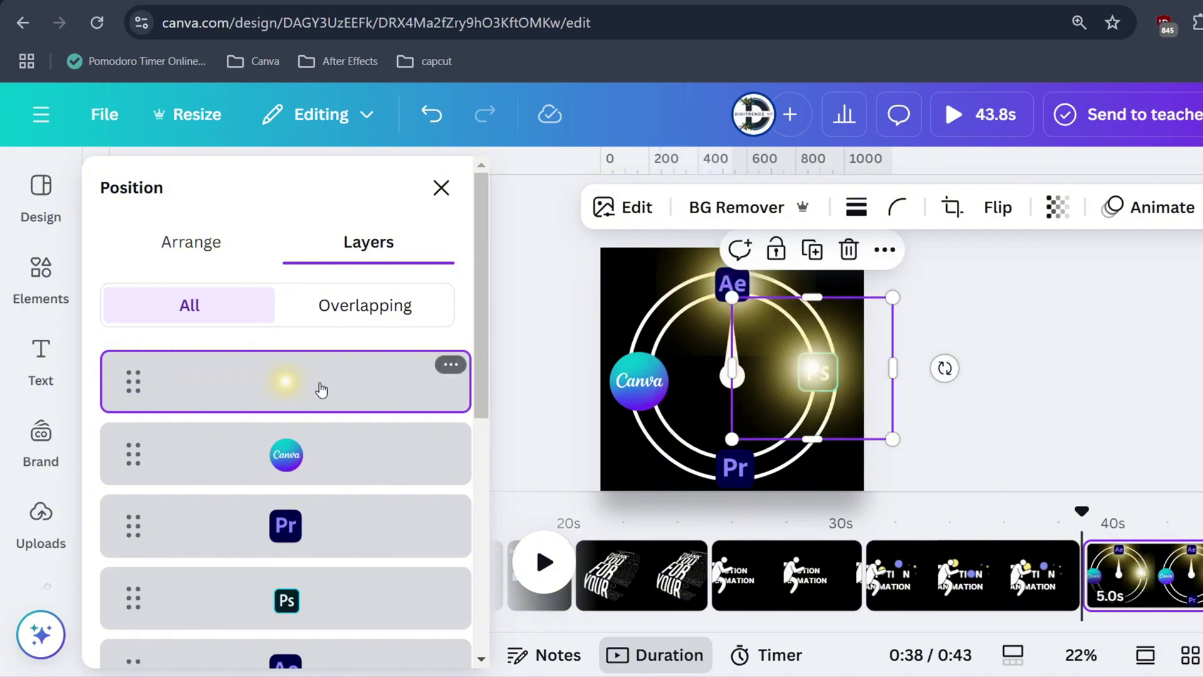
Layer the glows beneath the Ps and Ae icons and shrink each one
left_click_drag(321, 390, 287, 407)
left_click_drag(894, 439, 865, 411)
left_click(403, 463)
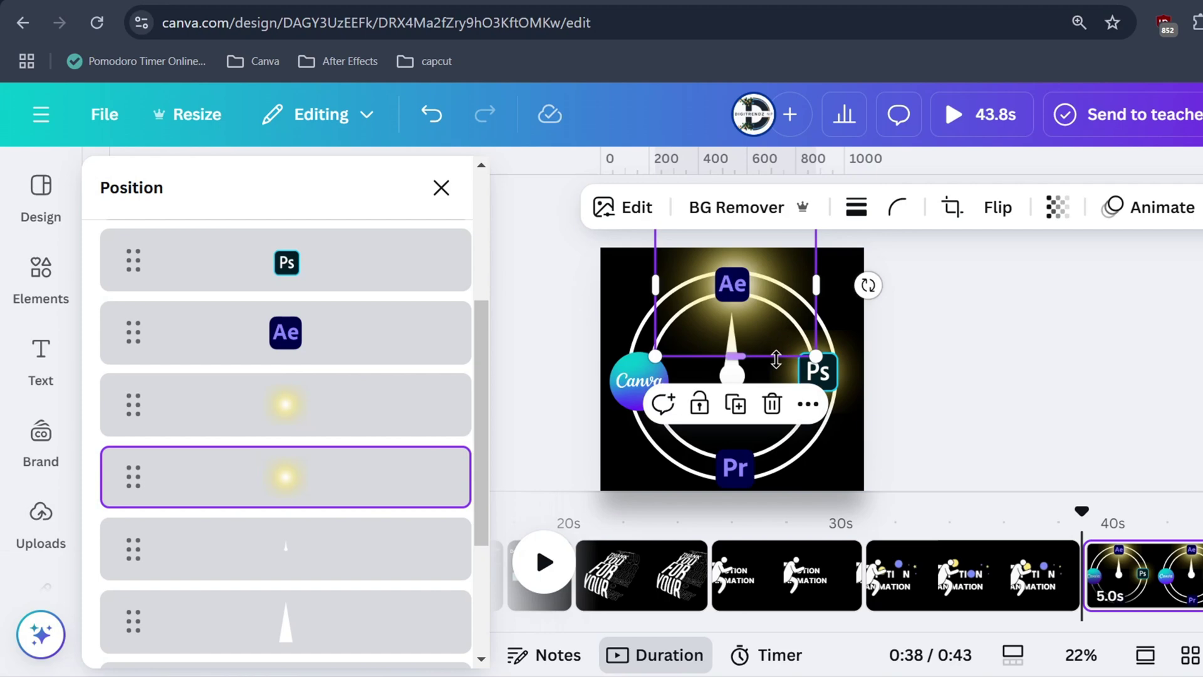
left_click_drag(816, 356, 794, 337)
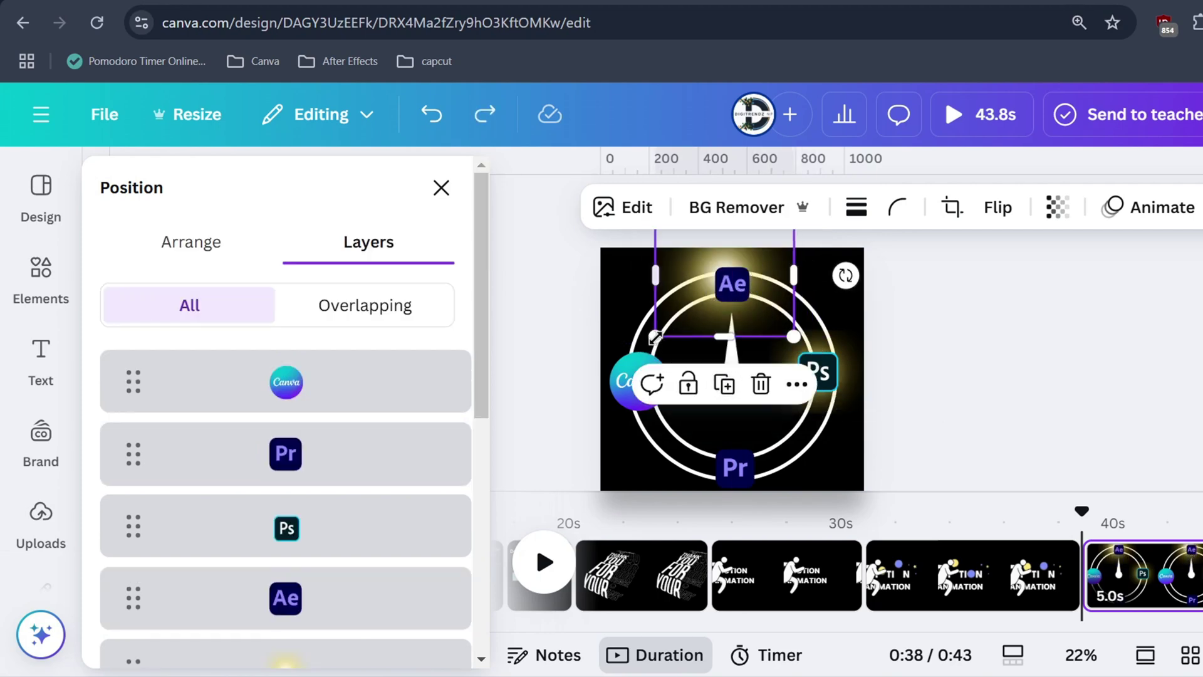
left_click_drag(655, 337, 680, 331)
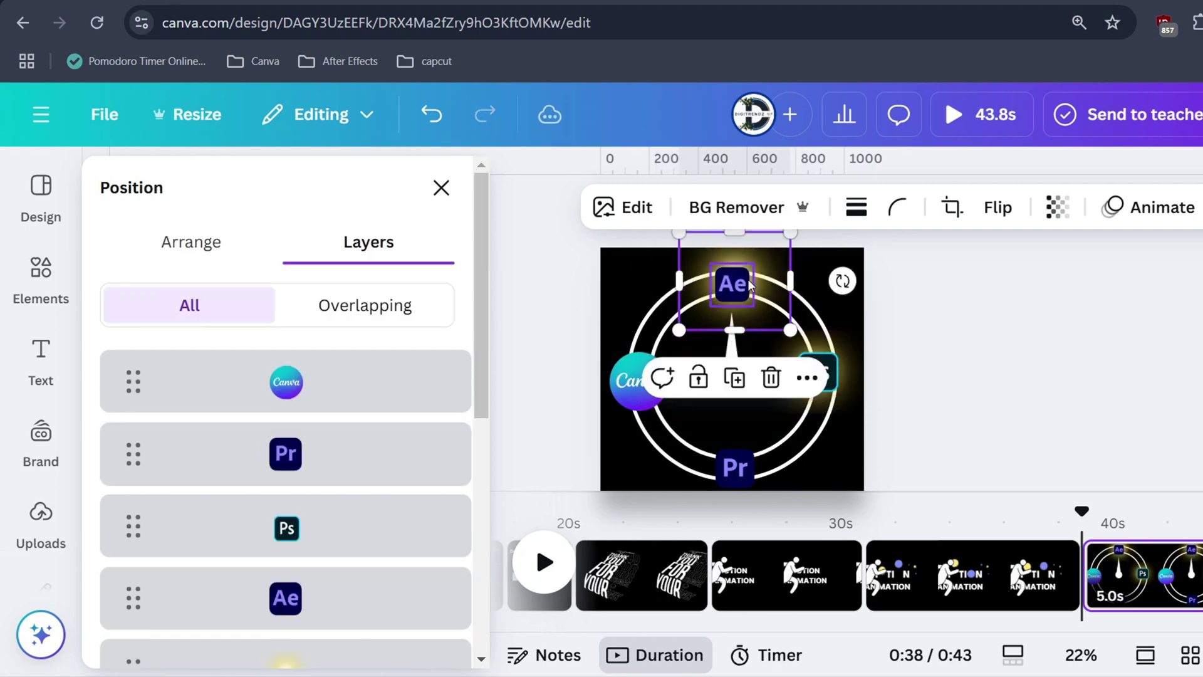
Centre the Ae icon on the dial's centre guide above the pointer
left_click_drag(750, 286, 734, 285)
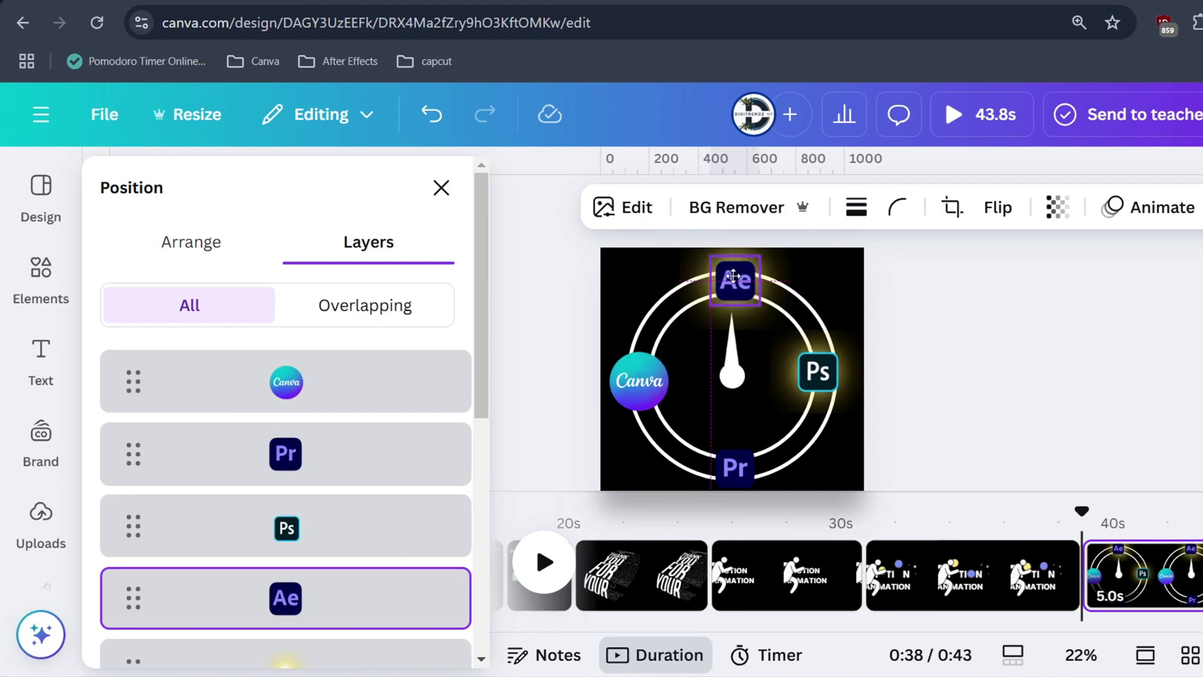
left_click(951, 358)
left_click_drag(734, 278, 737, 278)
left_click(973, 371)
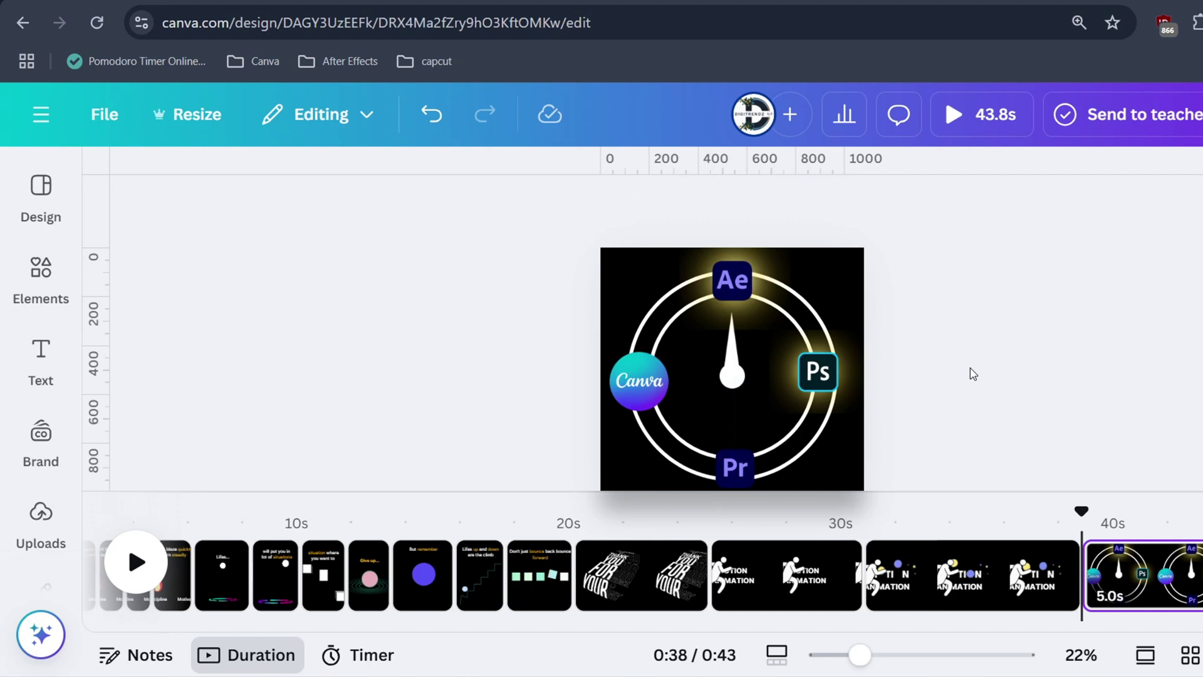
Move the remaining glow layers down the stack beneath the Ps and Pr icons, and align Pr
left_click(732, 407)
left_click(1053, 211)
scroll(285, 501, "down", 2)
left_click(401, 571)
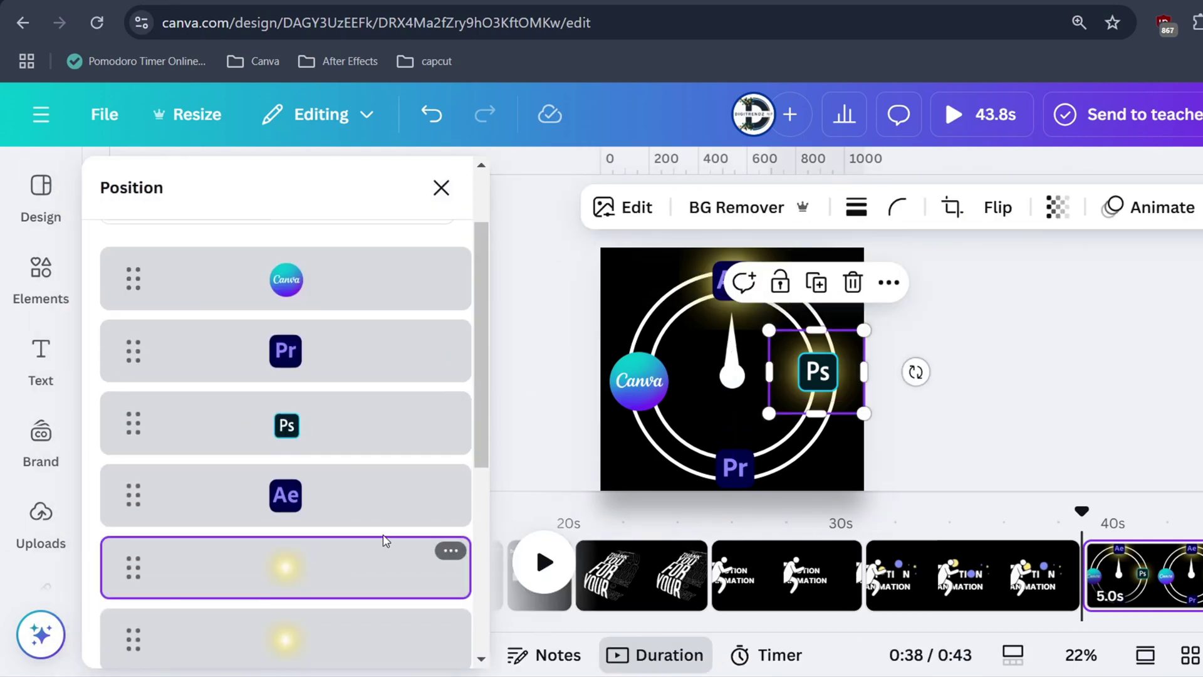
left_click_drag(401, 570, 263, 365)
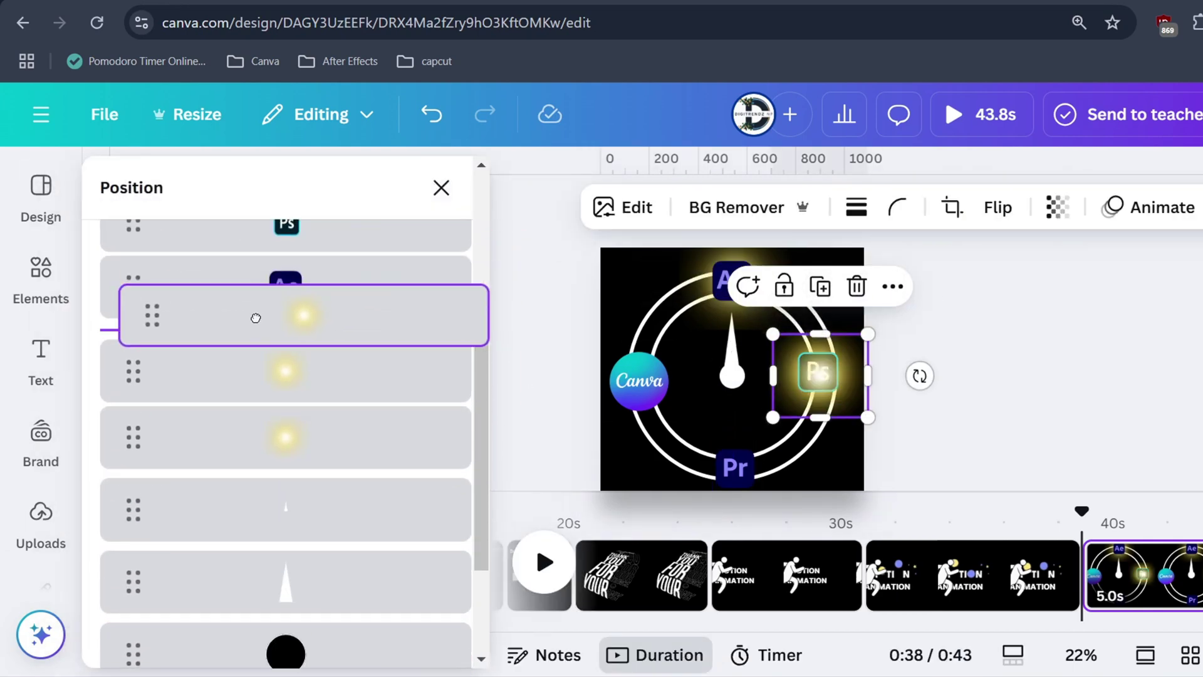
left_click_drag(757, 463, 762, 460)
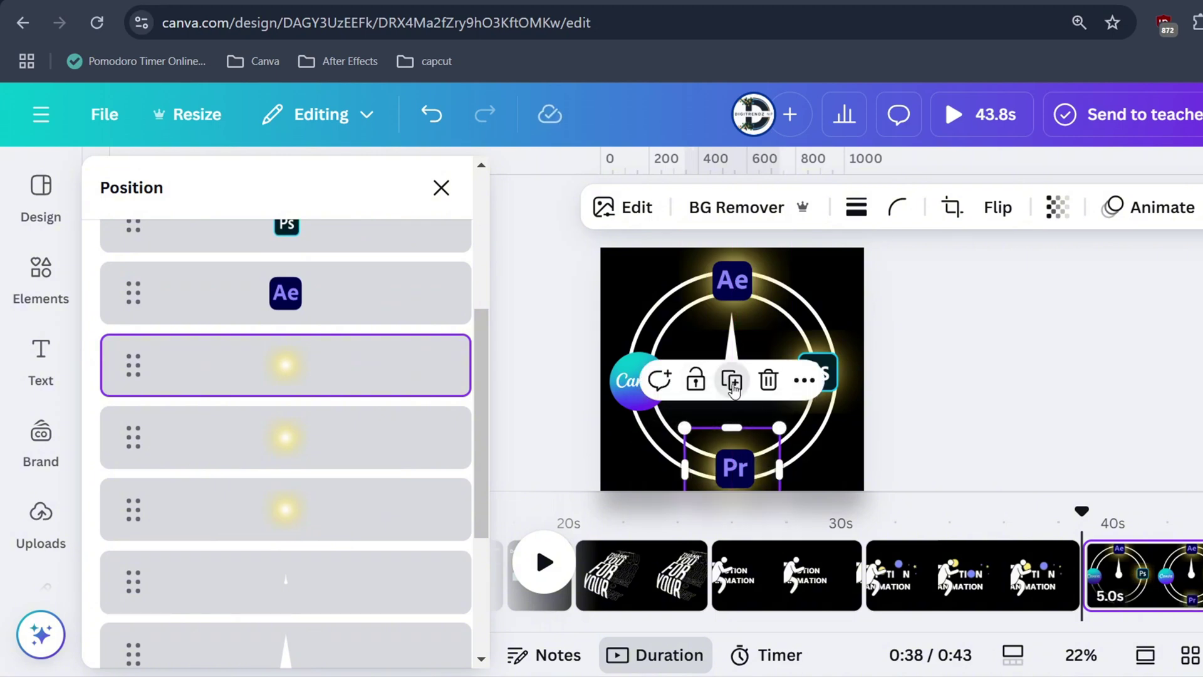
left_click_drag(287, 379, 263, 358)
Duplicate the last clock page and rotate its pointer to a new angle
left_click(1005, 555)
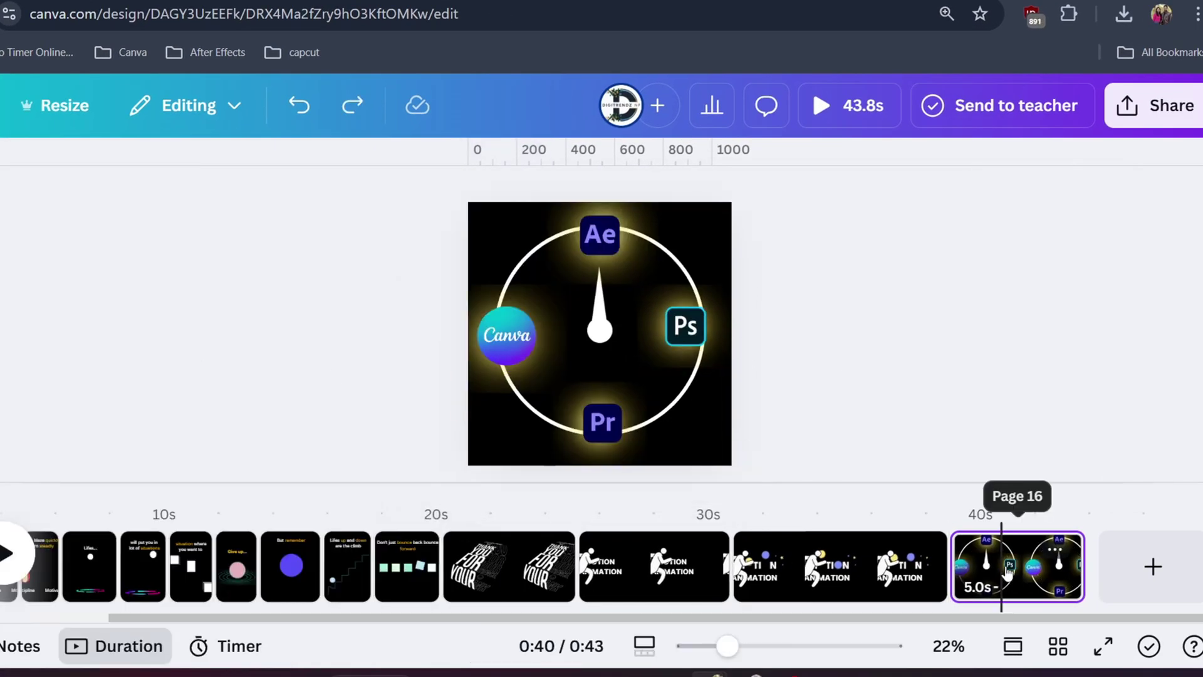
right_click(1005, 554)
left_click(985, 333)
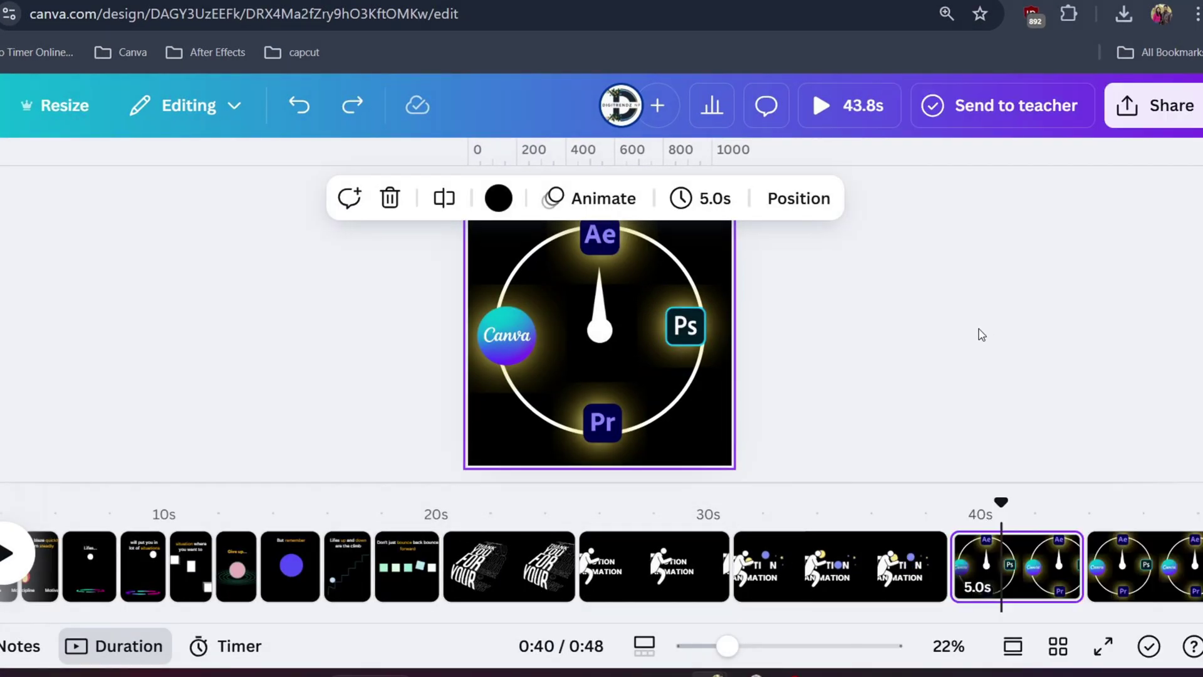
left_click(611, 323)
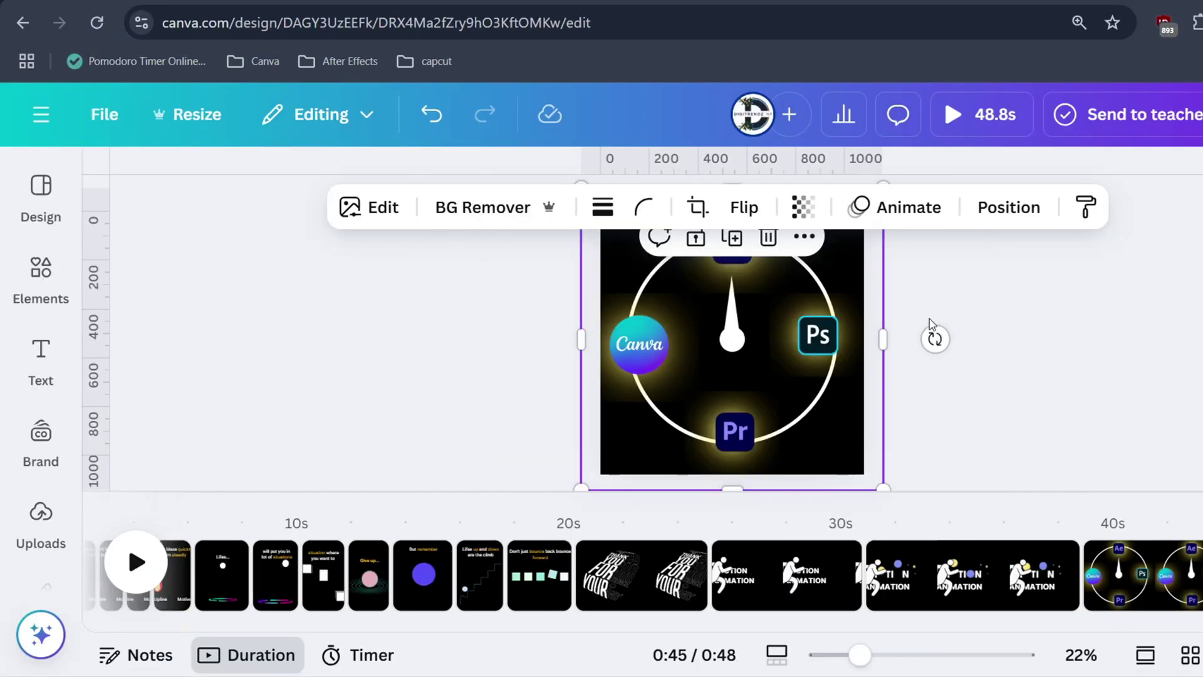
mouse_move(803, 330)
left_mouse_down()
mouse_move(757, 617)
mouse_move(577, 537)
mouse_move(605, 532)
left_mouse_up()
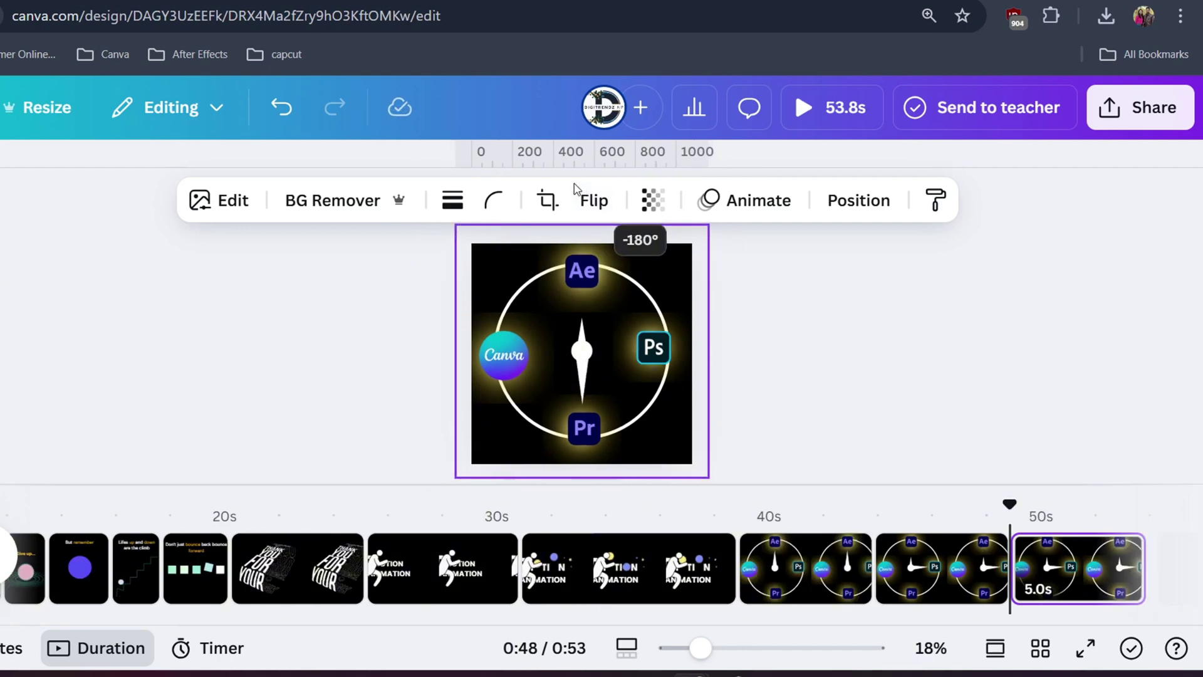
Duplicate the page again and rotate the pointer to about -91°
right_click(1086, 580)
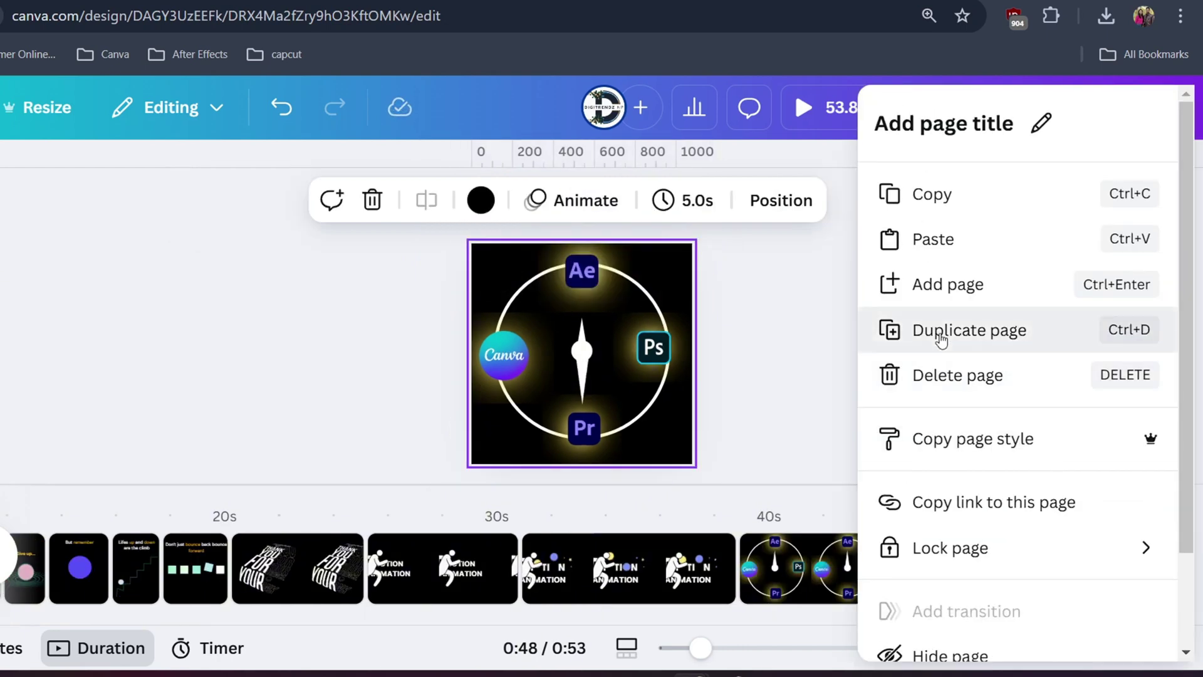
left_click(997, 328)
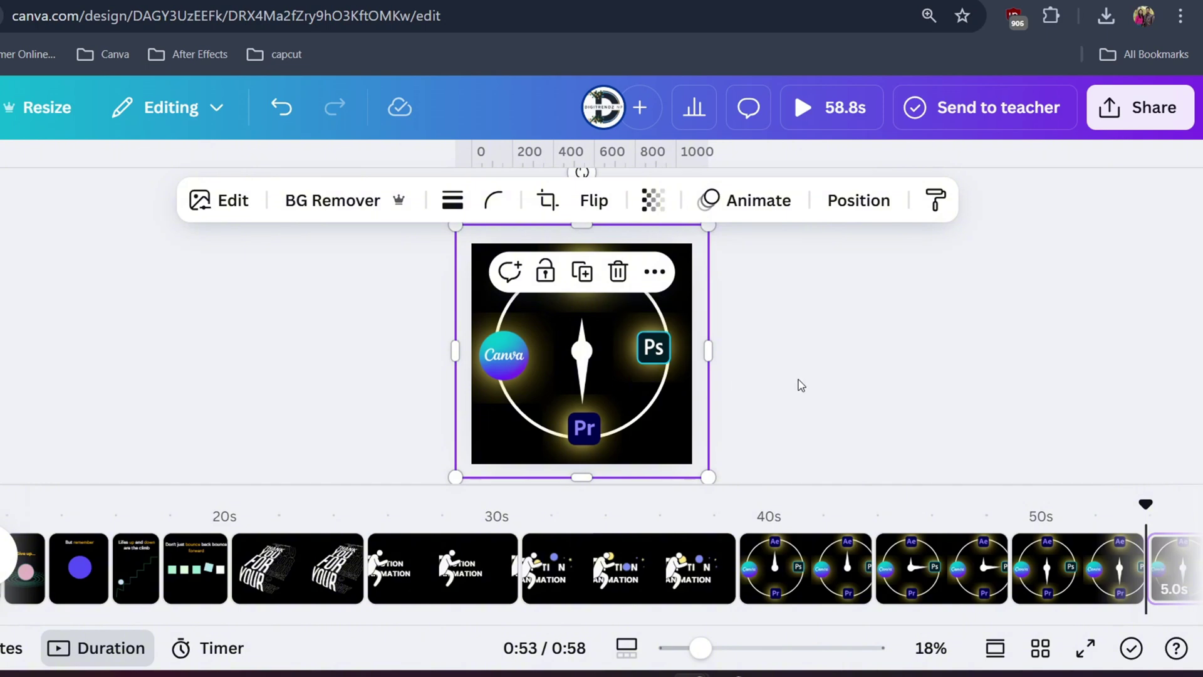
scroll(801, 385, "down", 1)
left_click(539, 351)
left_click_drag(612, 357, 580, 251)
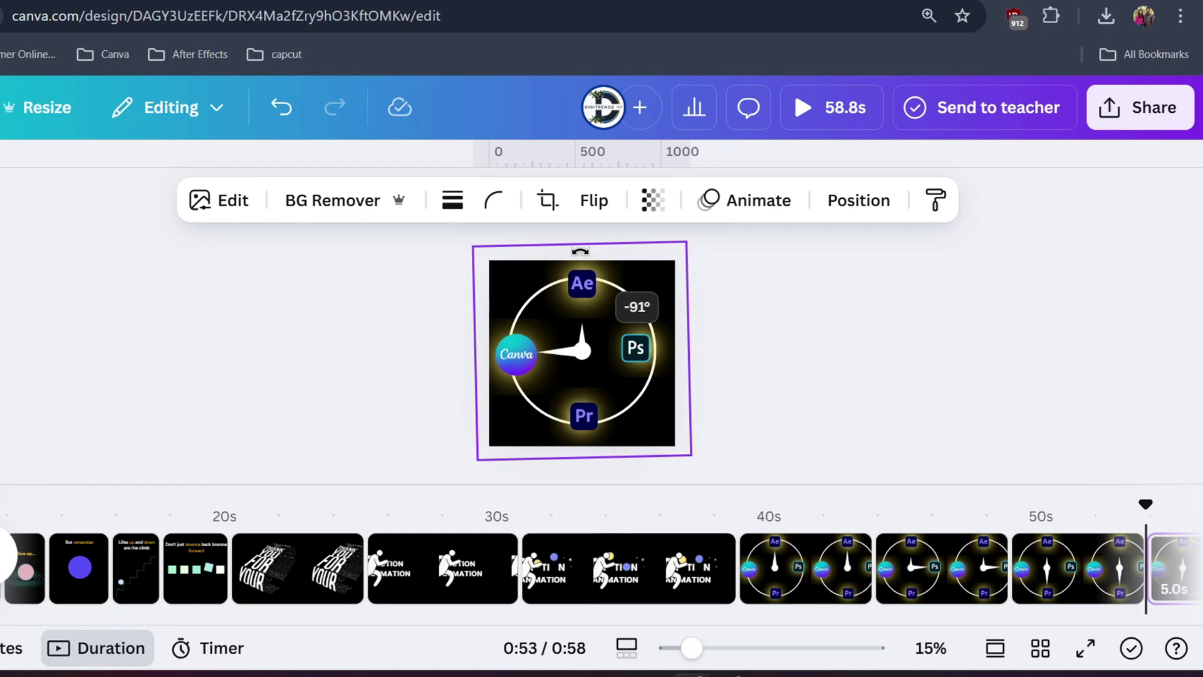
left_click_drag(580, 250, 580, 251)
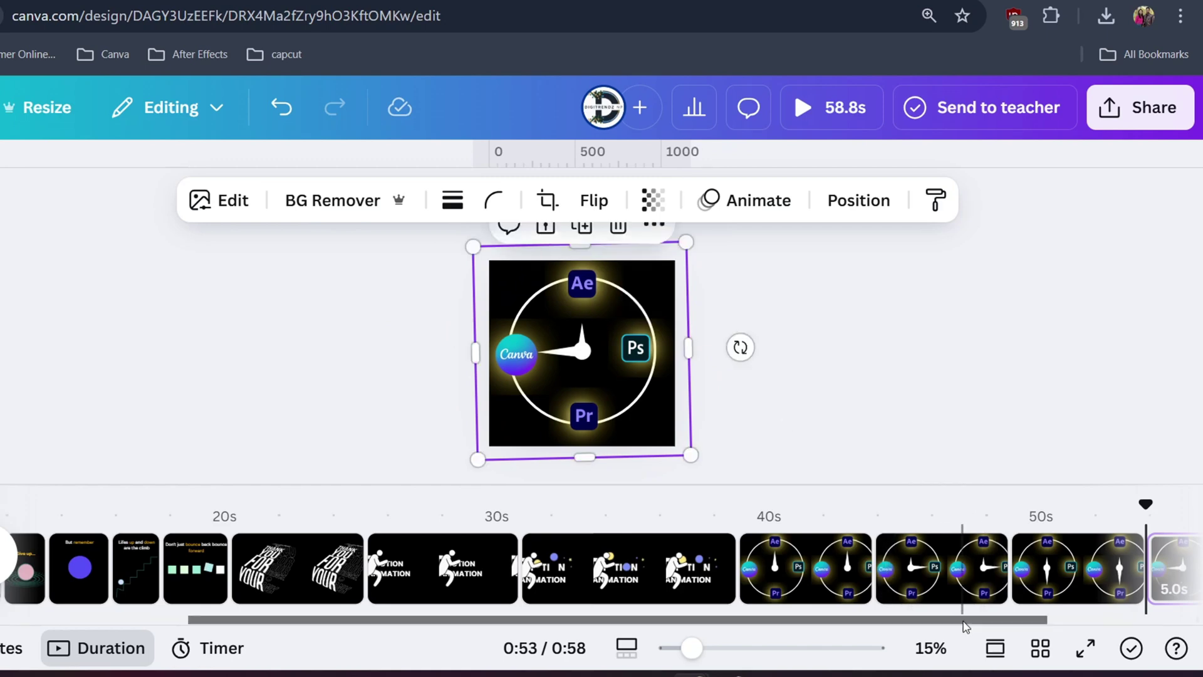
left_click_drag(965, 626, 1096, 618)
Add a final duplicate page with the Canva logo enlarged to fill it and centred
right_click(1022, 567)
left_click(925, 329)
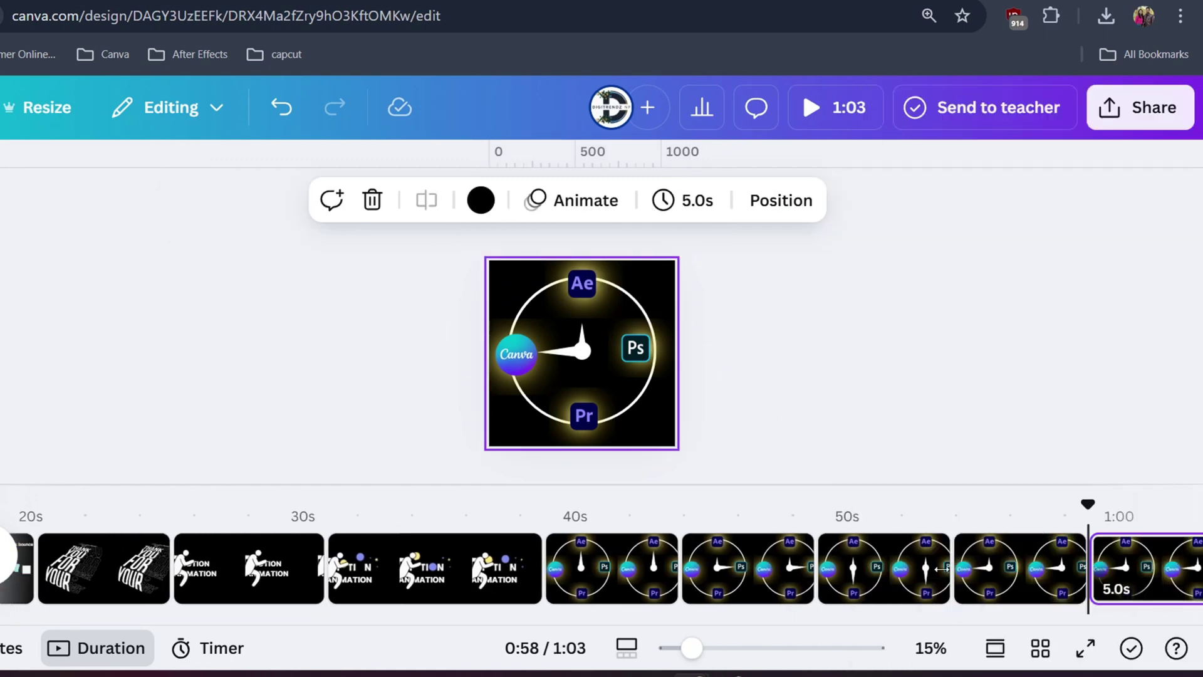
left_click_drag(936, 630, 978, 627)
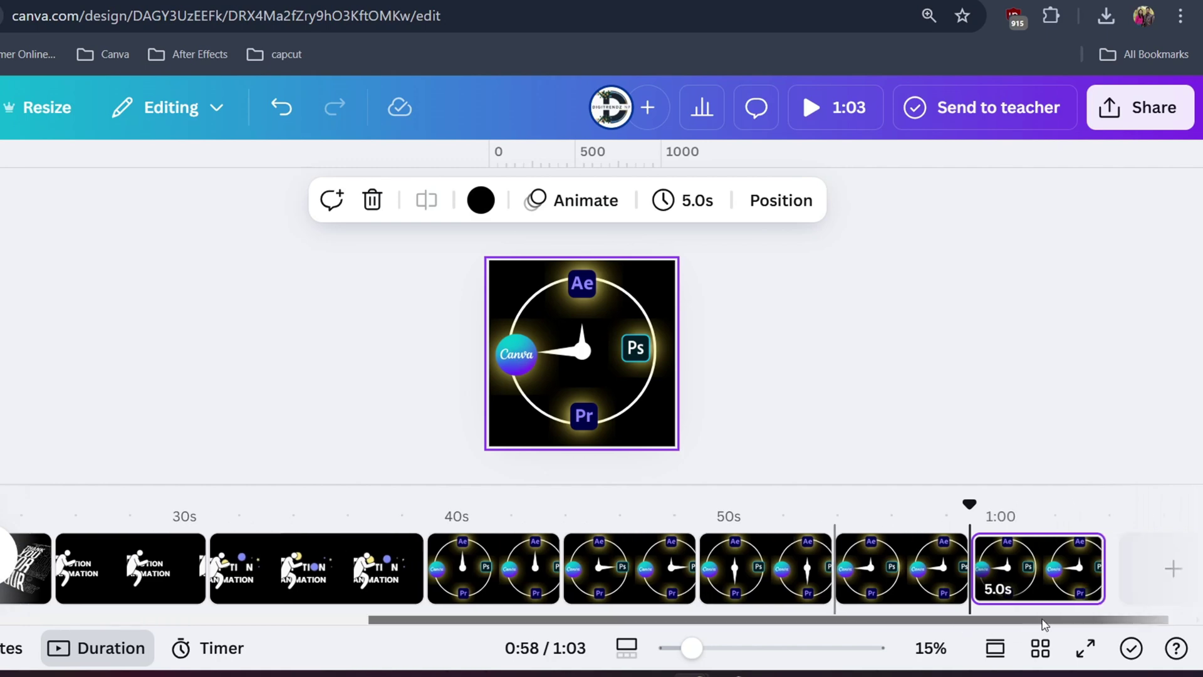
left_click(1006, 567)
left_click(516, 359)
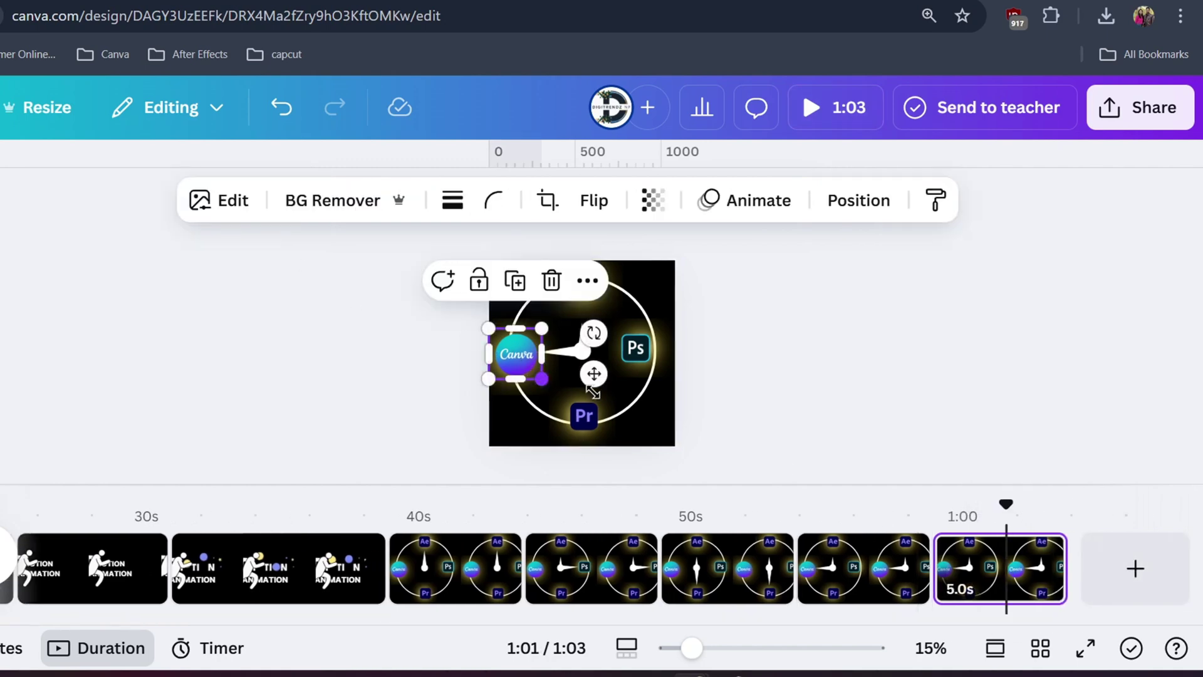
left_click_drag(592, 389, 662, 499)
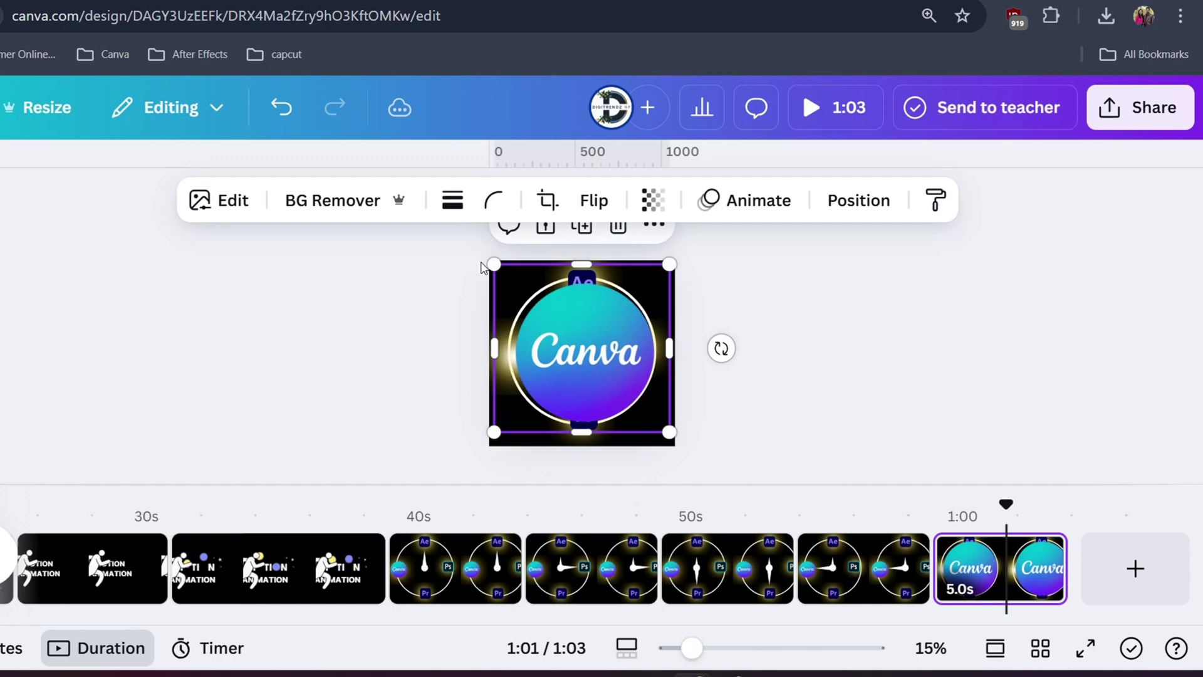
left_click_drag(669, 432, 664, 424)
left_click_drag(586, 351, 590, 362)
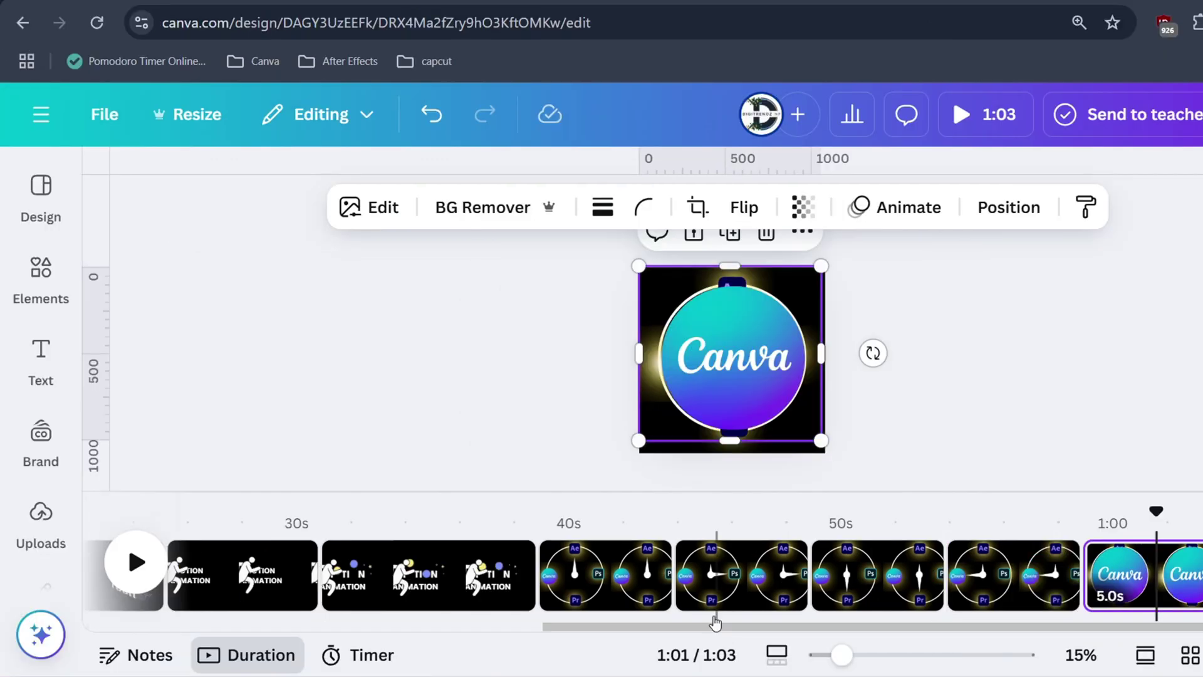
Join the pages with a Match & Move transition lasting 1.3 seconds
left_click(673, 558)
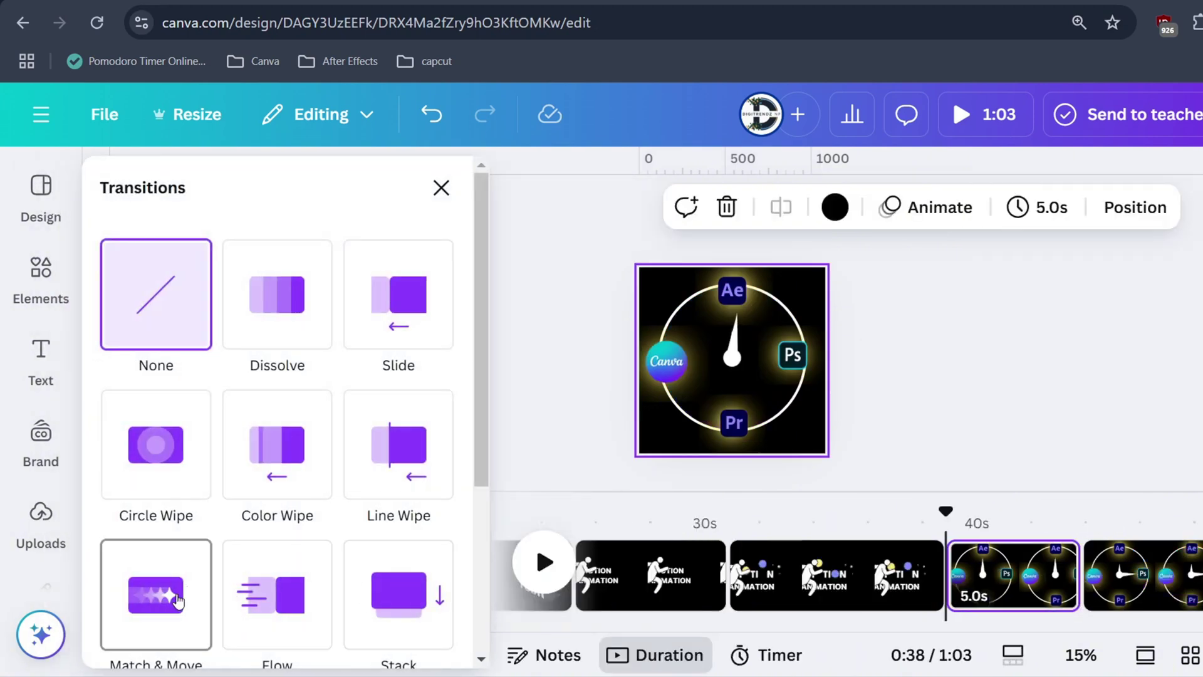
left_click(178, 601)
mouse_move(154, 530)
left_mouse_down()
mouse_move(246, 530)
mouse_move(201, 531)
left_mouse_up()
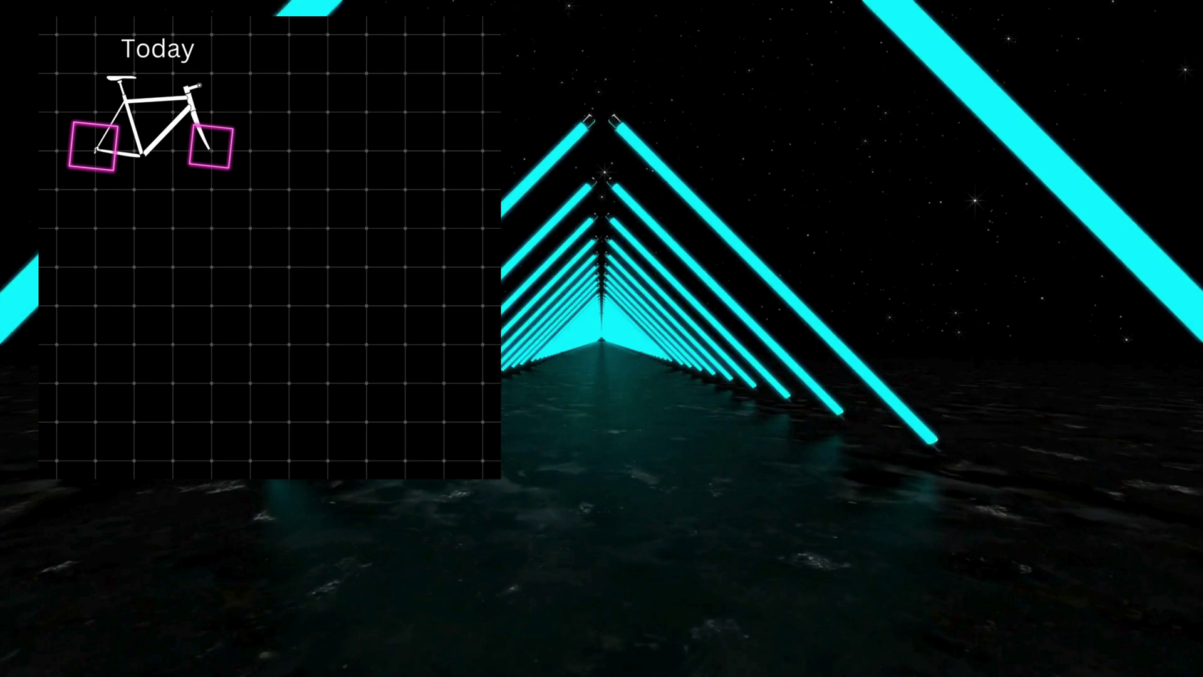